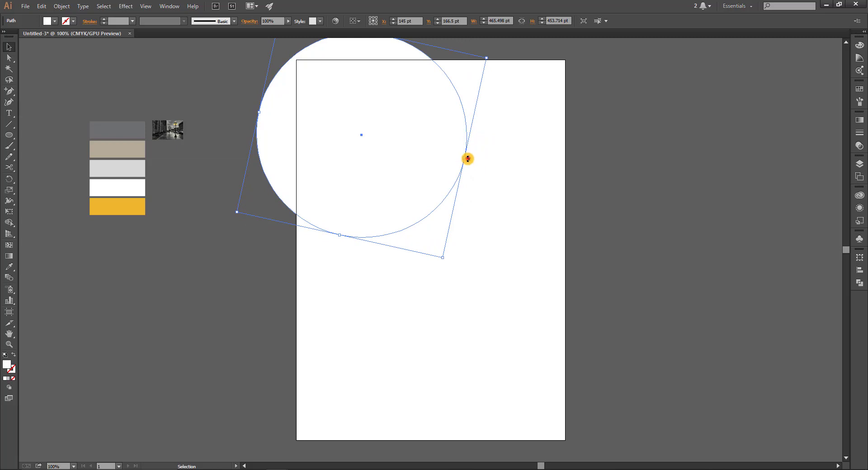
- Rotate the white circle slightly clockwise and fill it with brown
left_click_drag(468, 159, 473, 180)
left_click(549, 136)
left_click(428, 133)
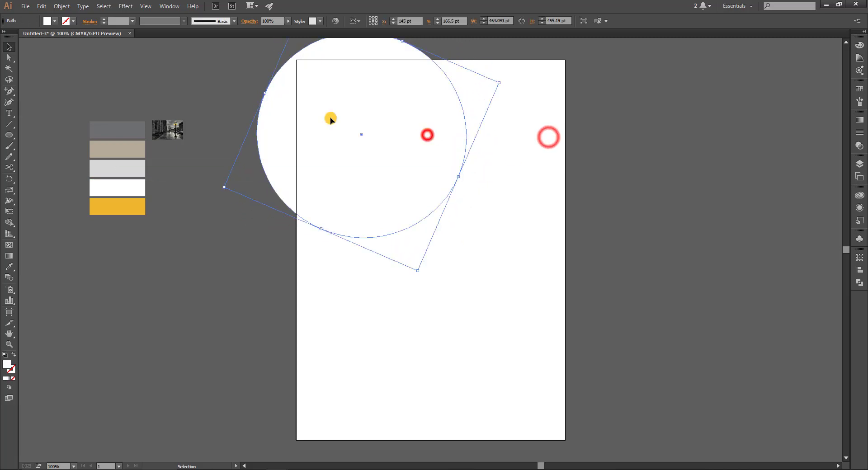
left_click(55, 21)
left_click(61, 53)
left_click(146, 61)
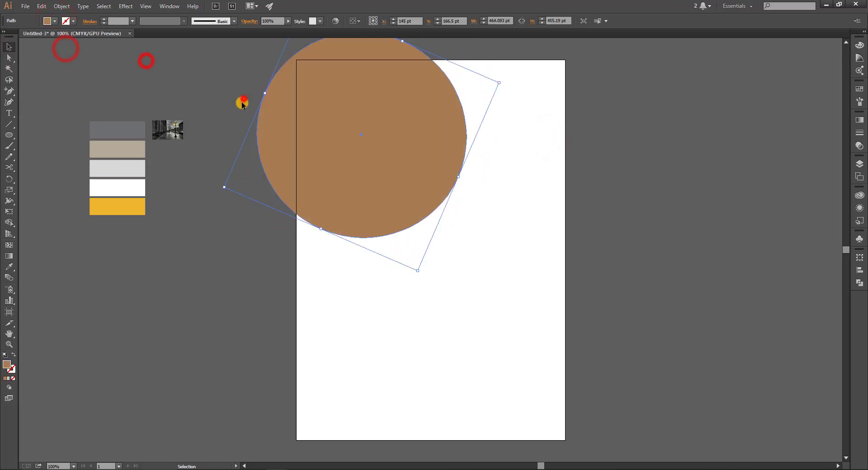
left_click(243, 97)
- Move the street photo onto the circle and clip it with a clipping mask made from the circle
left_click_drag(179, 134, 337, 134)
left_click(340, 100, "shift")
right_click(341, 97)
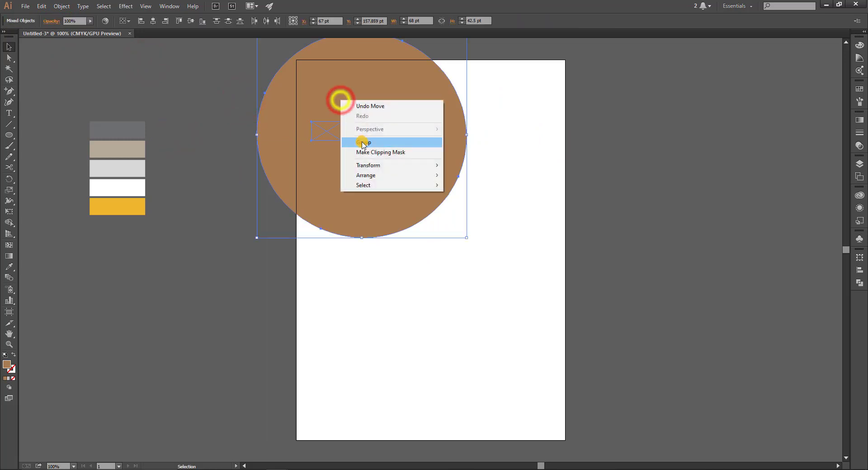
left_click(368, 149)
- Inside the clip group, enlarge the photo to about 724 x 452.5 pt and reposition it within the circle
double_click(323, 135)
left_click(325, 134)
left_click_drag(342, 140, 474, 224)
right_click(448, 161)
left_click(431, 172)
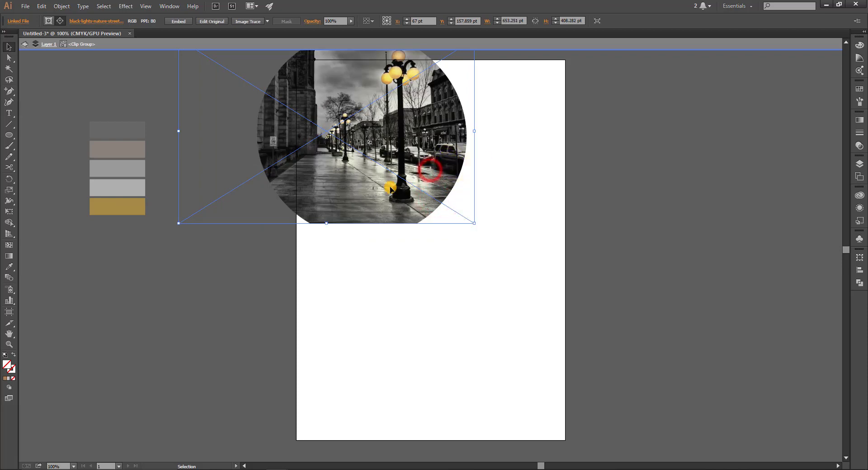
left_click_drag(391, 190, 392, 196)
scroll(392, 195, "up", 3)
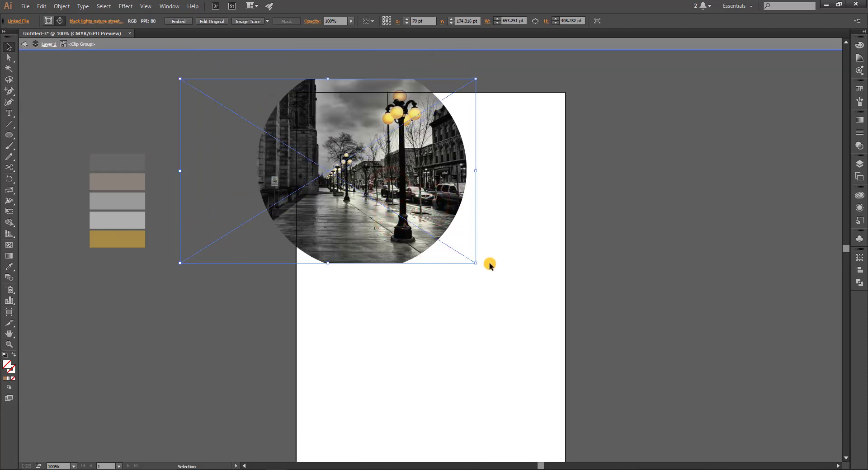
left_click_drag(478, 265, 492, 282)
left_click_drag(436, 214, 439, 222)
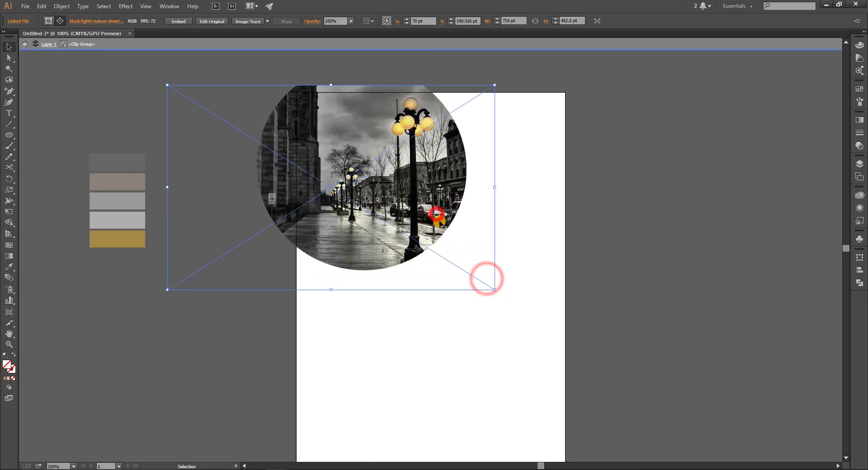
- Reflect the clipped photo across the vertical axis and shift it right inside the circle, with the large lamp post left of centre
right_click(462, 218)
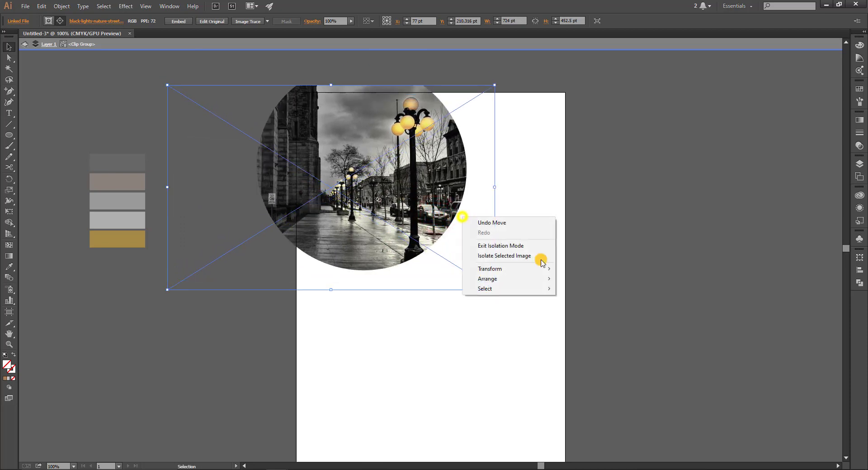
left_click(523, 278)
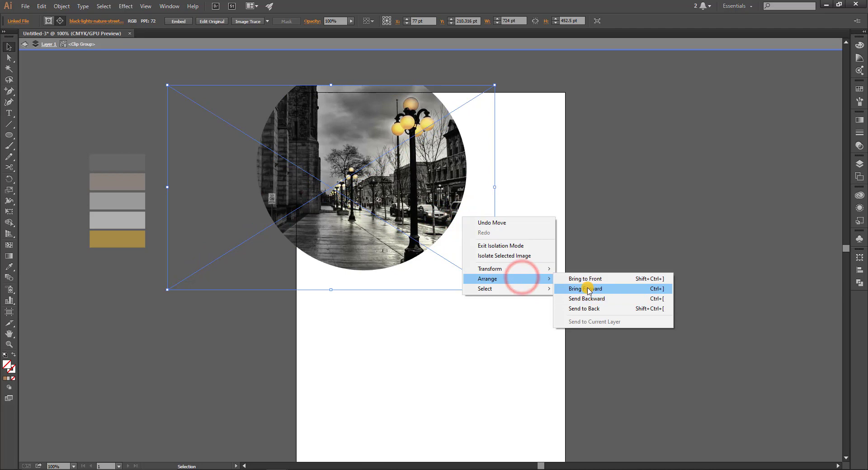
left_click(547, 269)
left_click(579, 302)
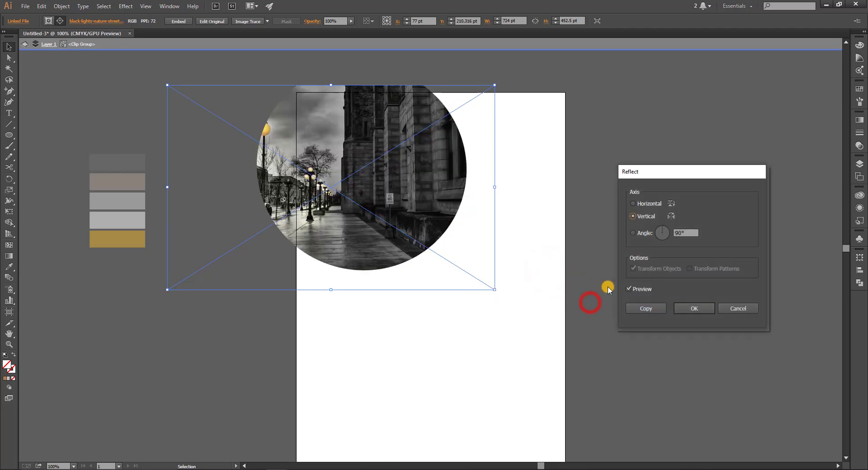
left_click(685, 308)
left_click_drag(405, 210, 453, 209)
left_click_drag(393, 195, 425, 198)
double_click(582, 191)
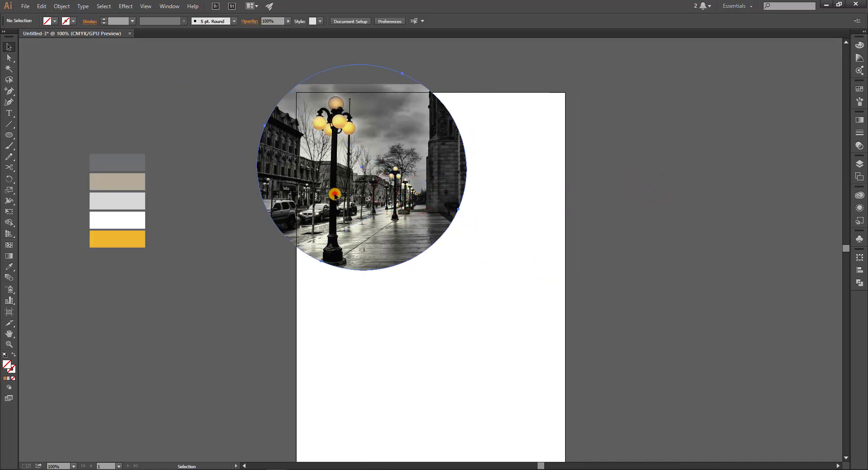
- Duplicate the clipped photo to the right of the artboard and release the copy's clipping mask
left_click(335, 195)
left_click(205, 159)
left_click(268, 157)
left_click_drag(289, 166, 600, 173)
right_click(648, 171)
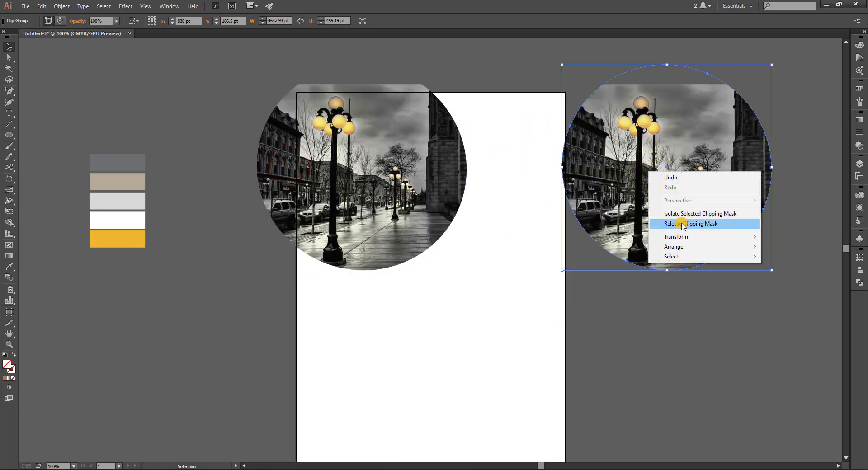
left_click(683, 224)
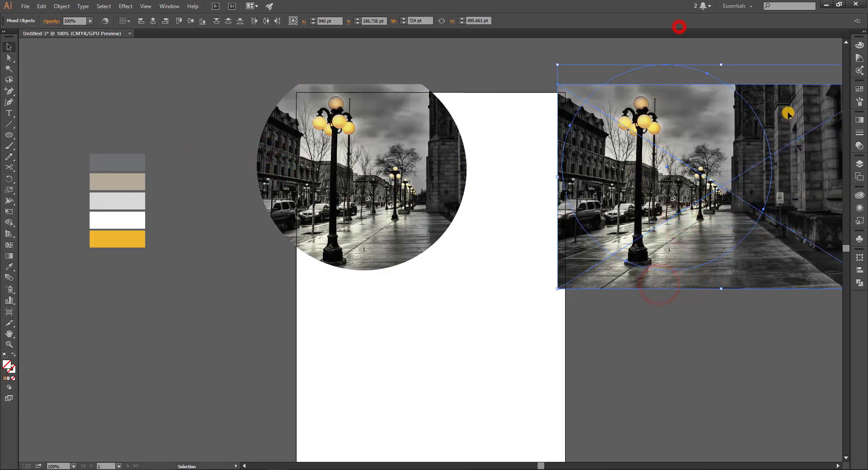
- Delete the released photo copy, keeping only its empty circle path in place
left_click(810, 110)
right_click(682, 110)
left_click(698, 312)
left_click(680, 252)
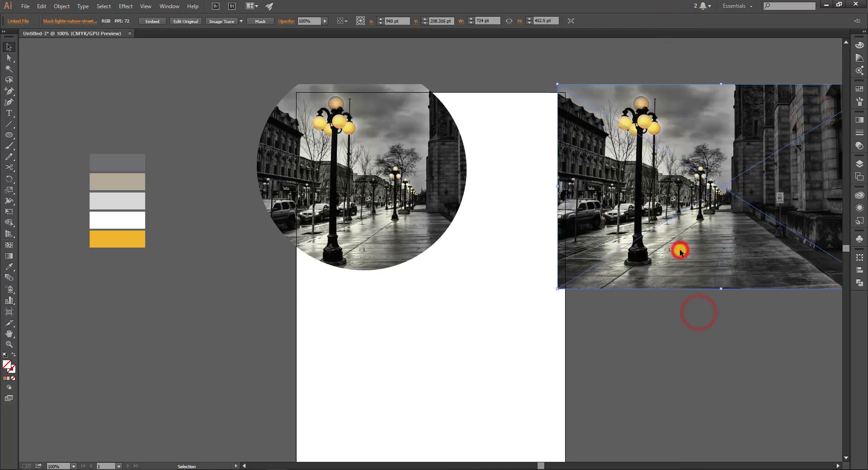
key("Delete")
left_click_drag(602, 85, 641, 149)
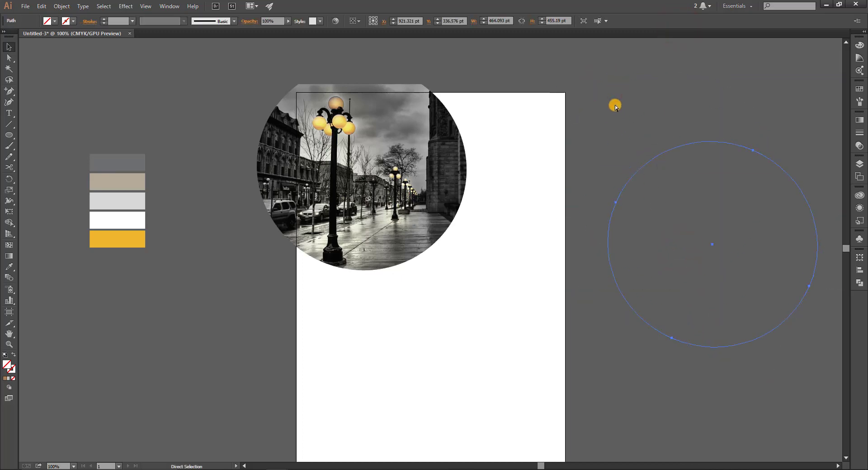
key("ctrl+z")
- Give the empty circle a 2 pt stroke in the dark grey swatch colour with no fill
key("i")
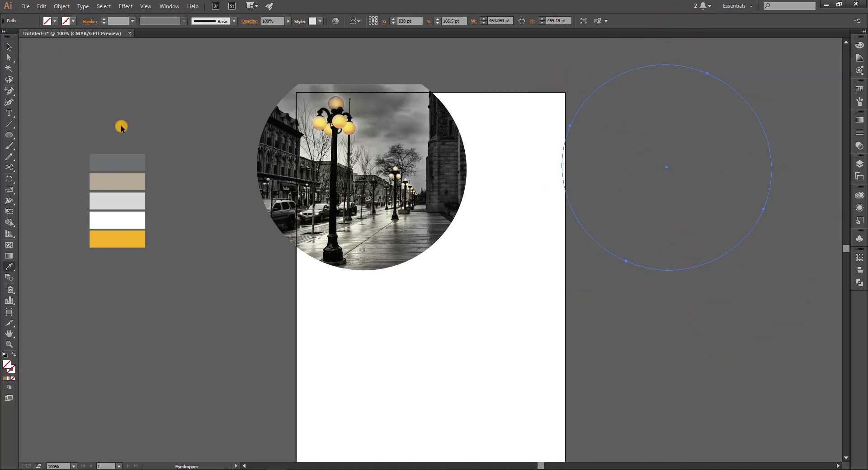
left_click(127, 167)
left_click(6, 47)
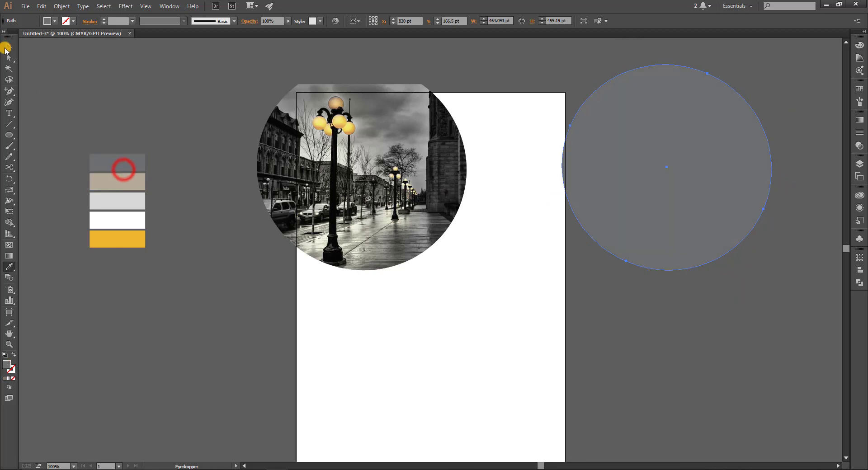
left_click(14, 357)
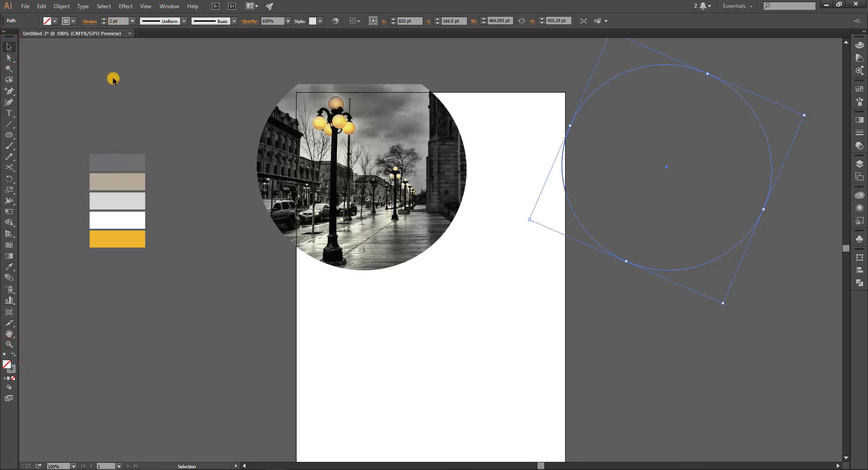
left_click(186, 75)
- Bring the clipped photo to the front and place the grey ring over it, offset slightly upward
right_click(423, 170)
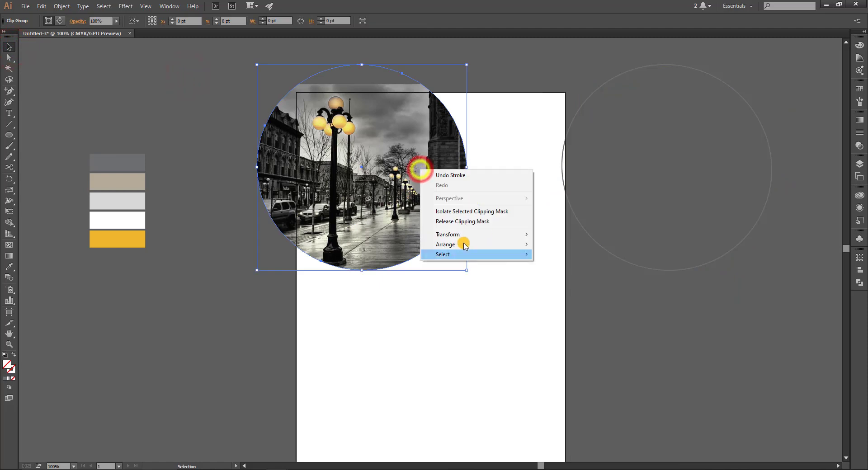
left_click(464, 243)
left_click(547, 245)
left_click_drag(651, 273, 358, 278)
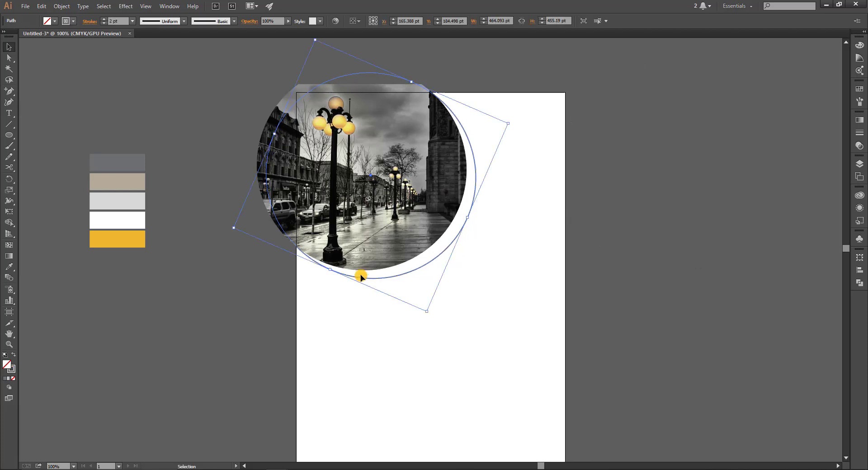
left_click(567, 261)
left_click_drag(448, 252, 437, 232)
left_click(591, 176)
- Bring the ring to the front and apply the light grey swatch colour to its stroke, with no fill
right_click(464, 135)
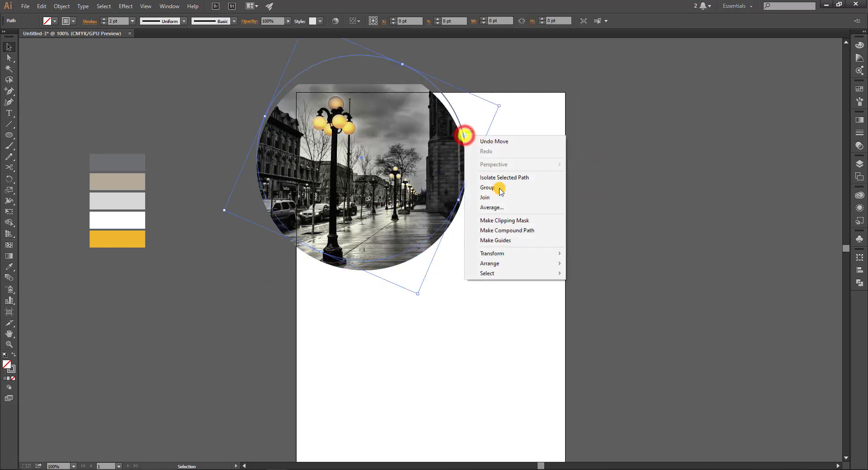
mouse_move(500, 264)
left_click(572, 266)
key("i")
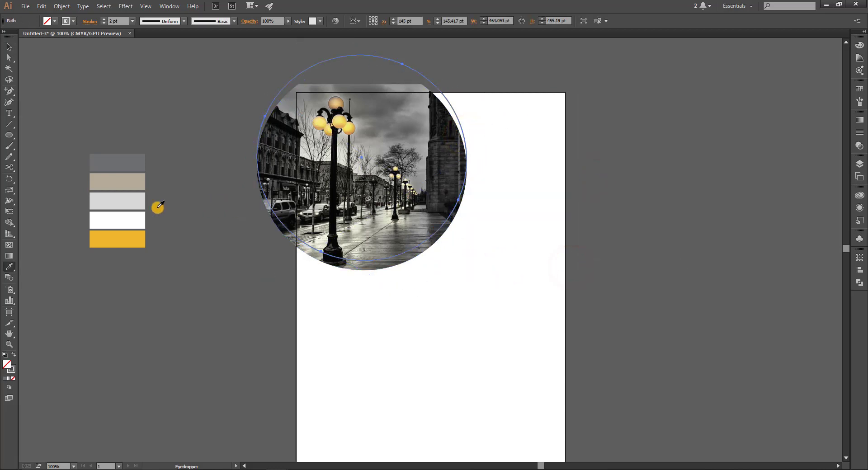
left_click(135, 204)
left_click(14, 353)
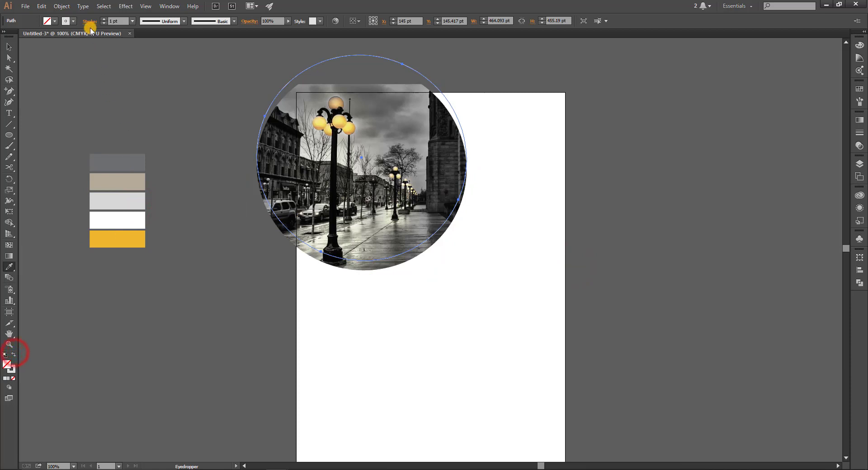
- Set the light grey ring's stroke weight to 4 pt and deselect it
left_click(119, 21)
key("Up")
key("Up")
key("Up")
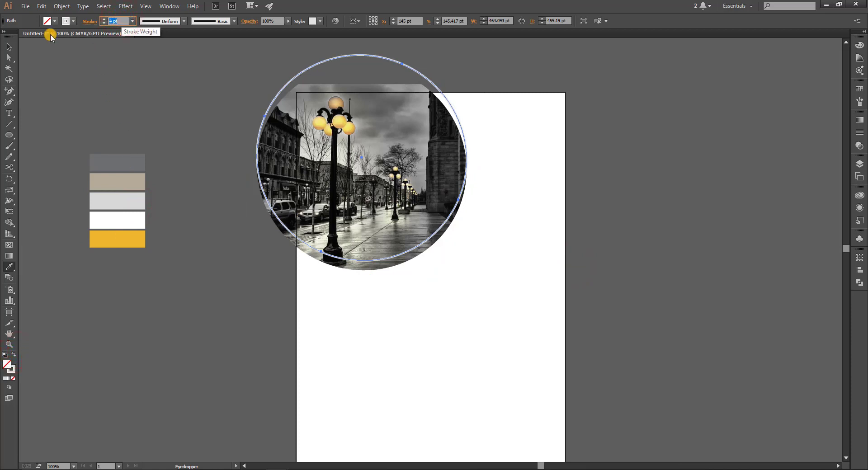
left_click(8, 50)
left_click(98, 68)
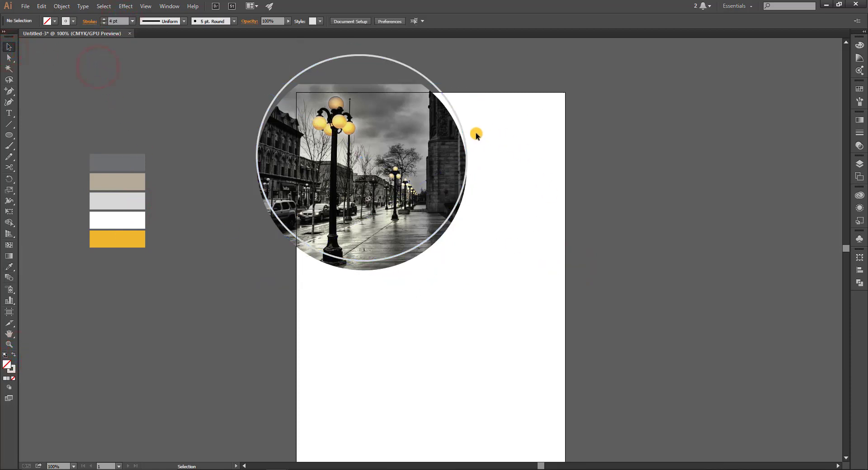
- Duplicate the light grey ring lower on the page and send the copy to the back
left_click_drag(461, 131, 515, 224)
right_click(515, 223)
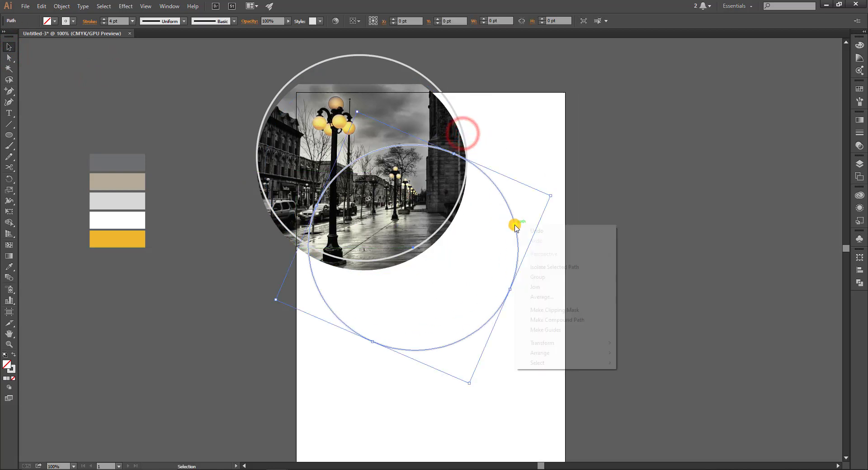
left_click(559, 353)
left_click(651, 385)
- Apply the dark grey swatch colour to the ring copy and set its stroke weight to 8 pt
key("i")
left_click(129, 160)
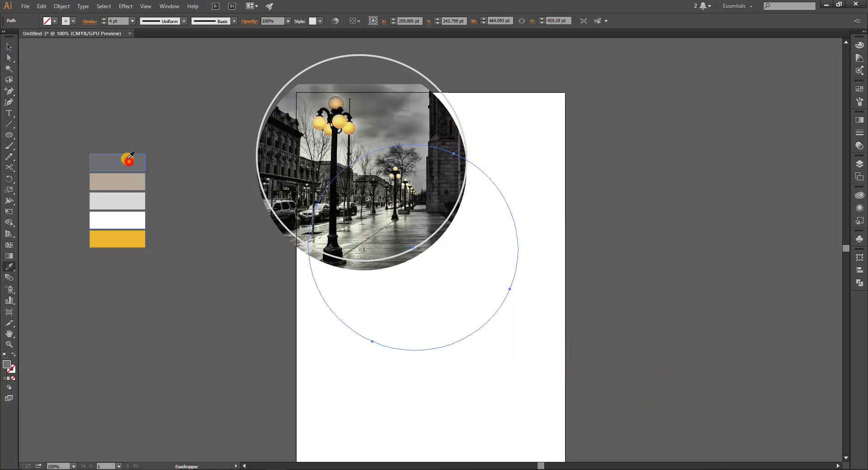
left_click(9, 48)
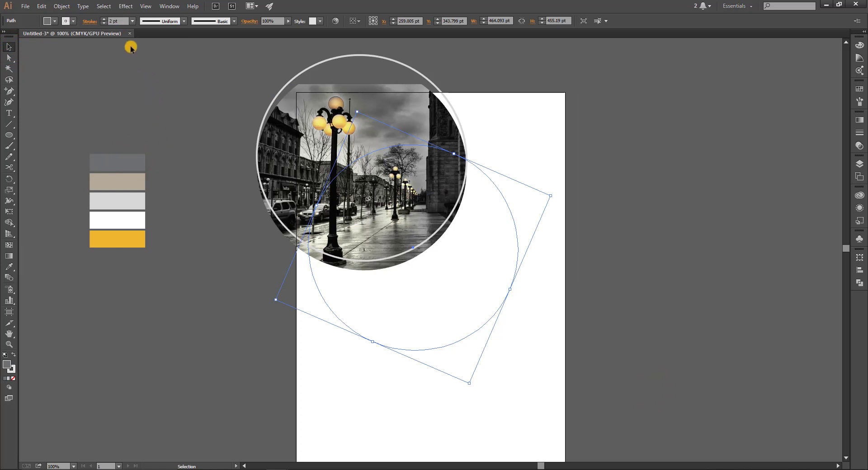
left_click(173, 154)
left_click(479, 334)
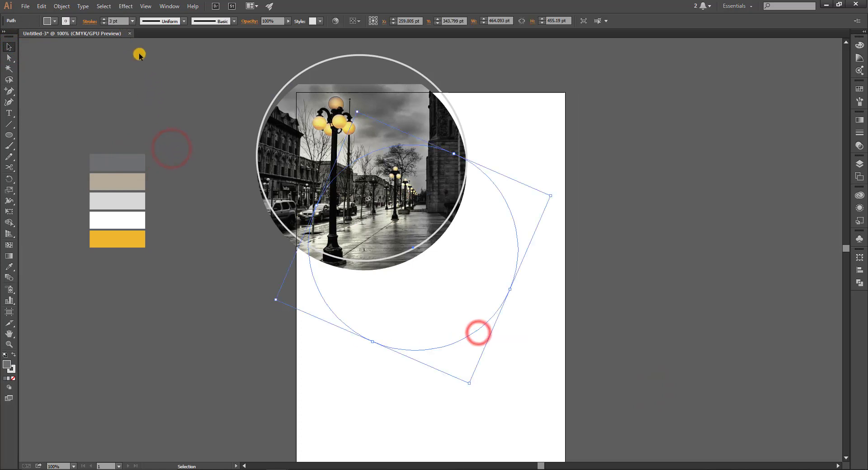
scroll(119, 20, "up", 1)
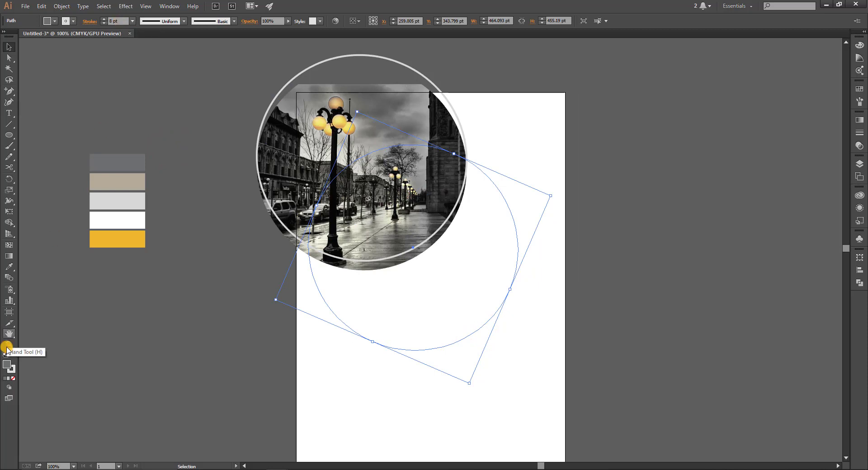
- Move the circle copy farther down the page and reapply the dark grey swatch fill without a stroke
left_click_drag(403, 315, 401, 363)
key("i")
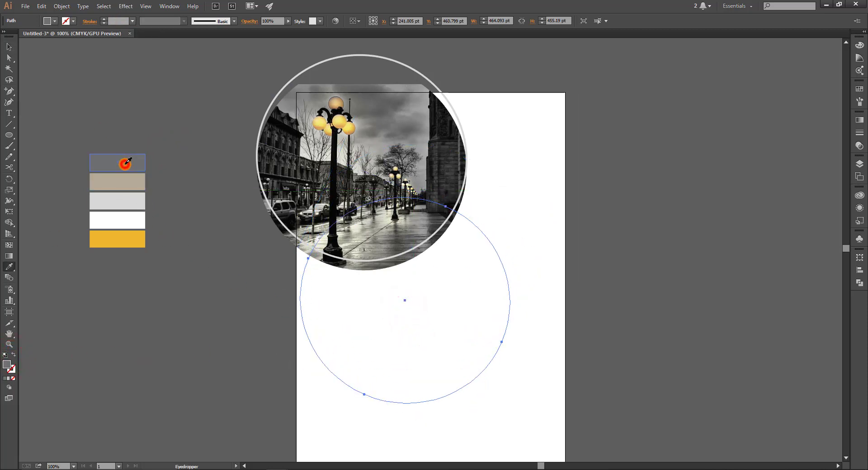
left_click(10, 47)
left_click(221, 220)
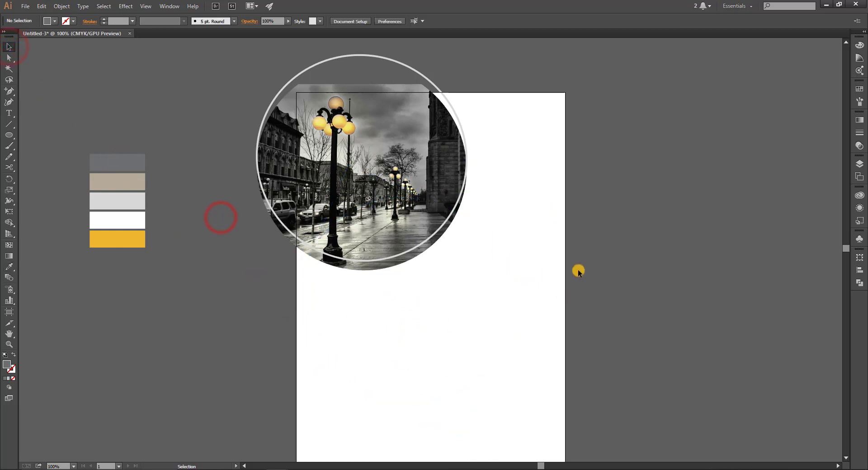
left_click_drag(532, 275, 465, 323)
- Duplicate the light grey ring to the right and give the copy a dark grey swatch stroke with no fill
left_click_drag(419, 74, 686, 94)
key("i")
left_click(134, 165)
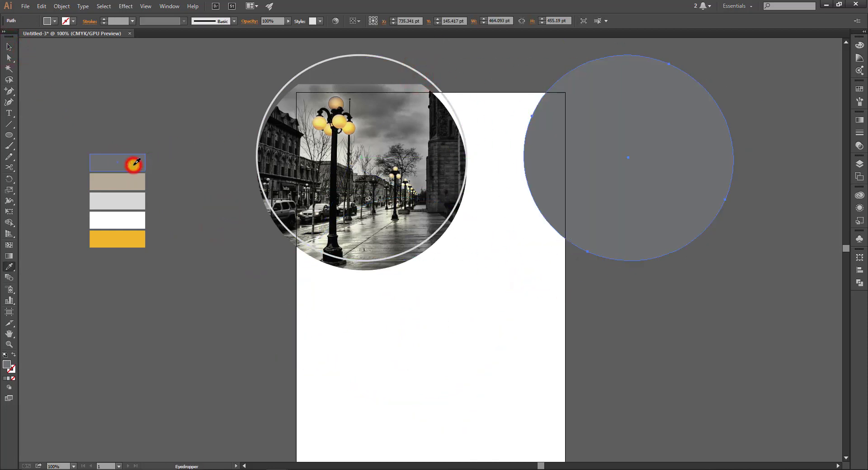
left_click(9, 47)
left_click(12, 355)
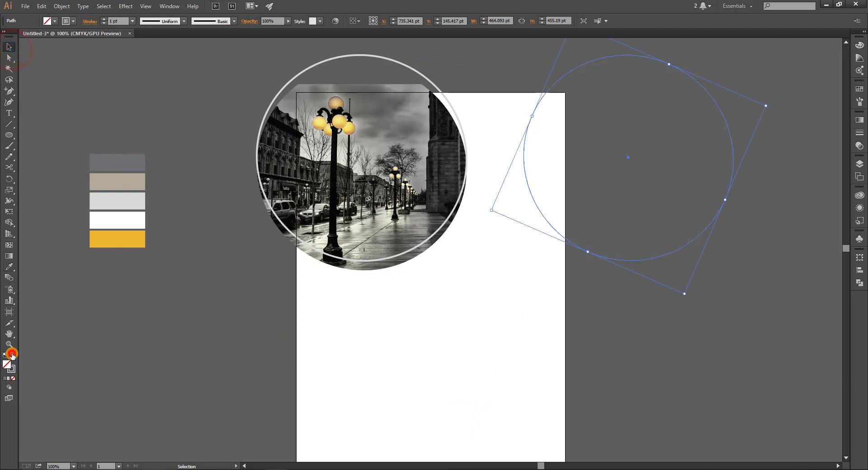
- Set the dark grey ring's stroke to 4 pt and place it around the clipped photo, offset slightly downward
left_click(170, 128)
left_click_drag(613, 260, 352, 281)
left_click(466, 252)
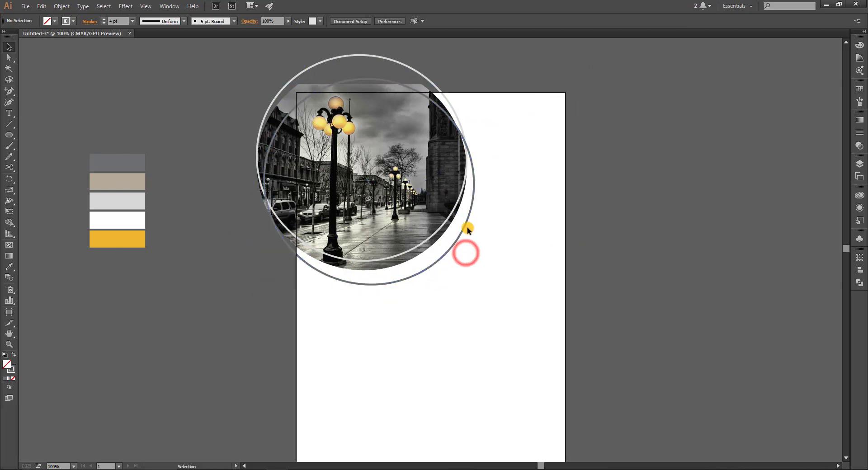
left_click_drag(463, 230, 457, 227)
left_click(539, 191)
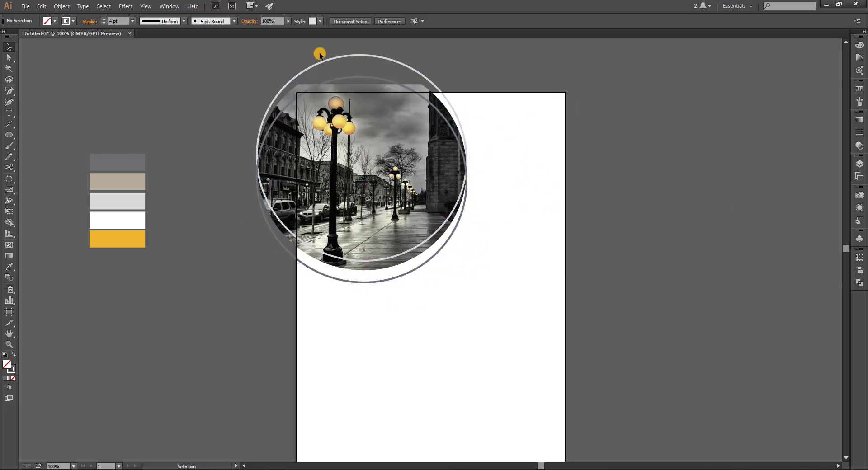
- Apply the elliptical stroke width profile, thick in the middle and tapered at the ends, to both the light and dark grey rings
left_click(357, 55)
left_click(362, 79, "shift")
left_click(154, 22)
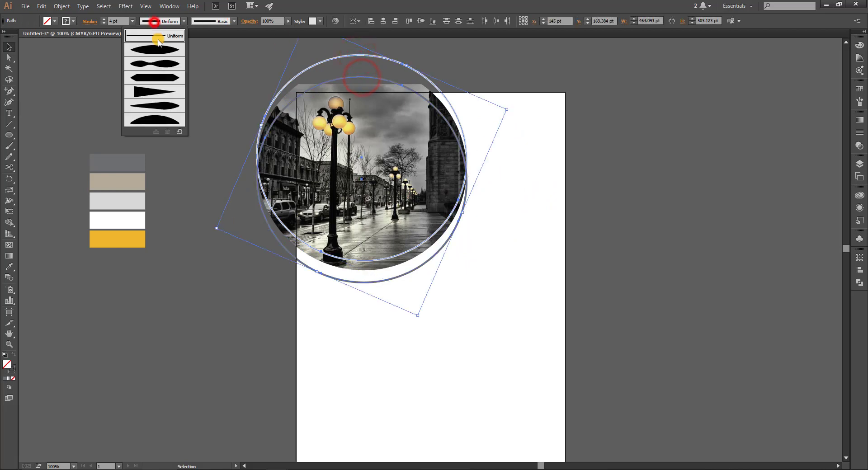
left_click(161, 51)
left_click(204, 69)
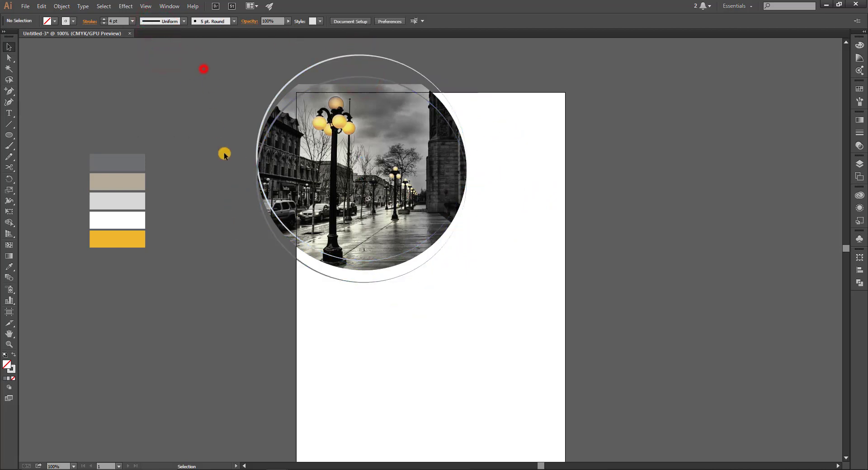
- Rotate the light grey ring so its thick stroke runs along the photo's lower right, and rotate the dark grey ring toward the lower left
left_click(332, 58)
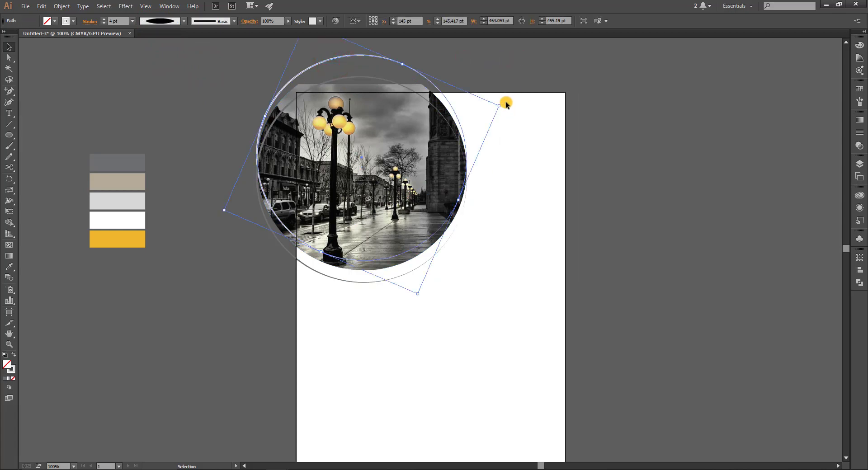
mouse_move(503, 103)
left_mouse_down()
mouse_move(397, 263)
mouse_move(327, 239)
left_mouse_up()
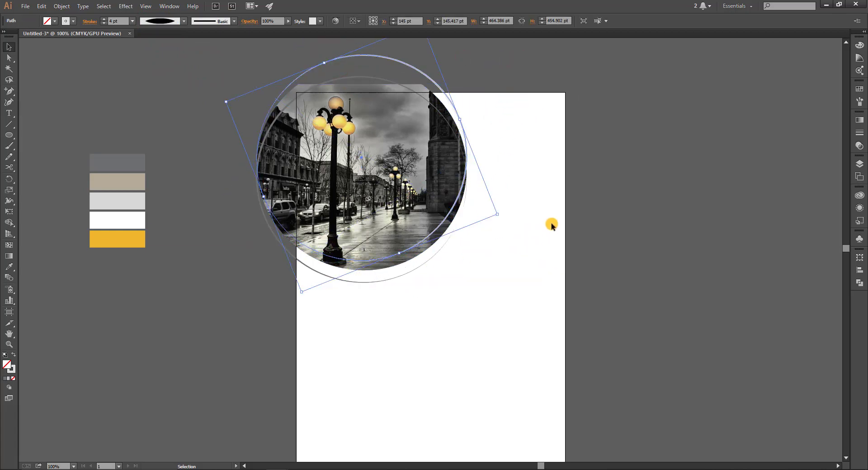
left_click(557, 203)
left_click(368, 282)
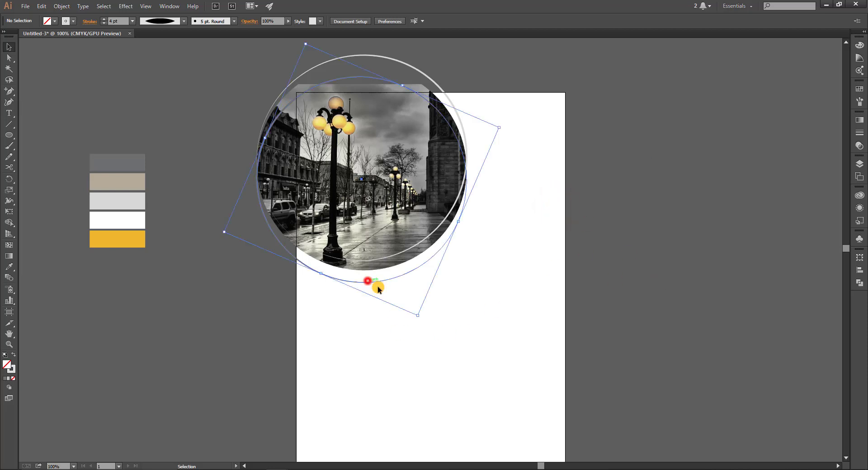
left_click_drag(415, 319, 525, 219)
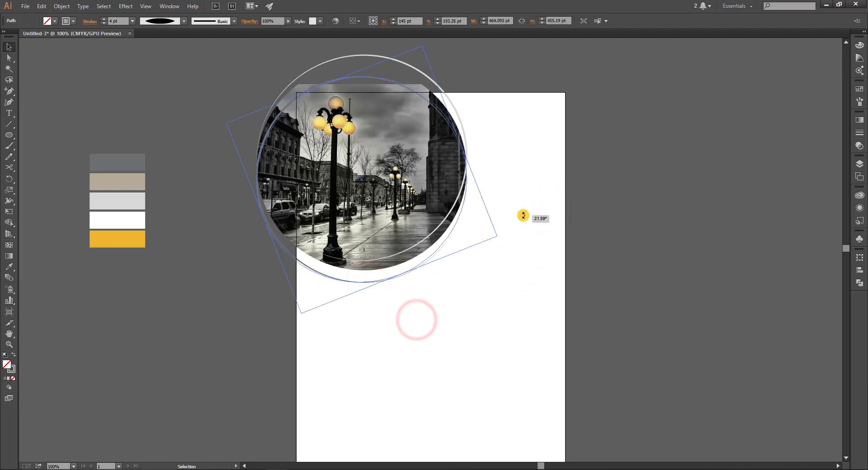
left_click(565, 198)
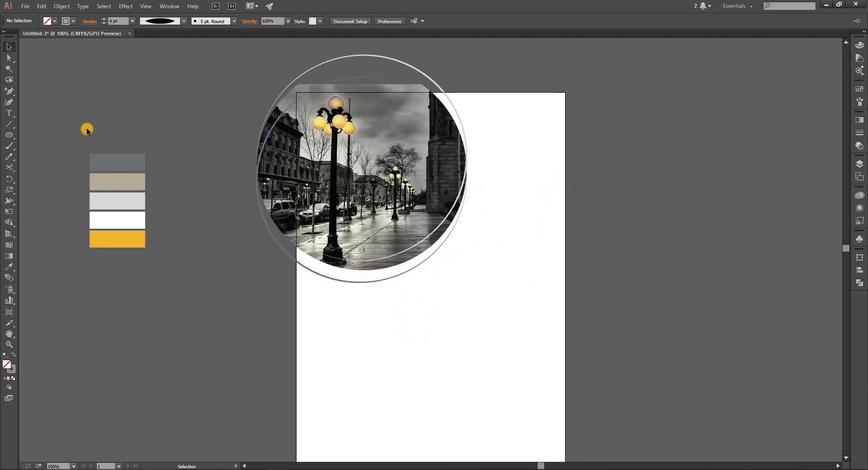
- Paste a copy of the white page rectangle in front and bring it above the photo and rings
scroll(296, 294, "down", 2)
scroll(296, 294, "up", 3)
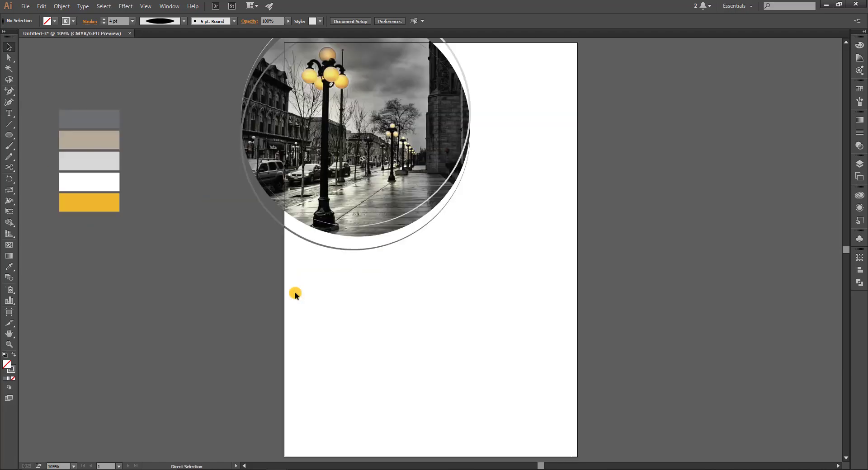
left_click(321, 298)
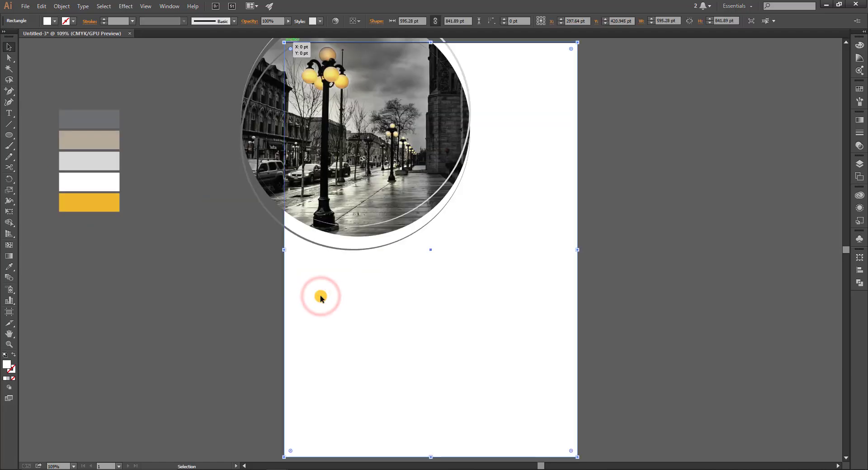
left_click(381, 305)
right_click(381, 304)
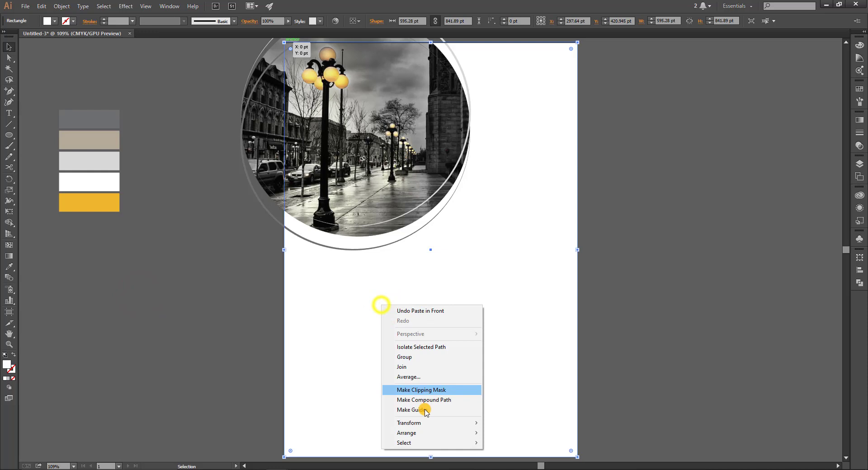
left_click(422, 434)
left_click(189, 377)
left_click_drag(203, 311, 250, 135)
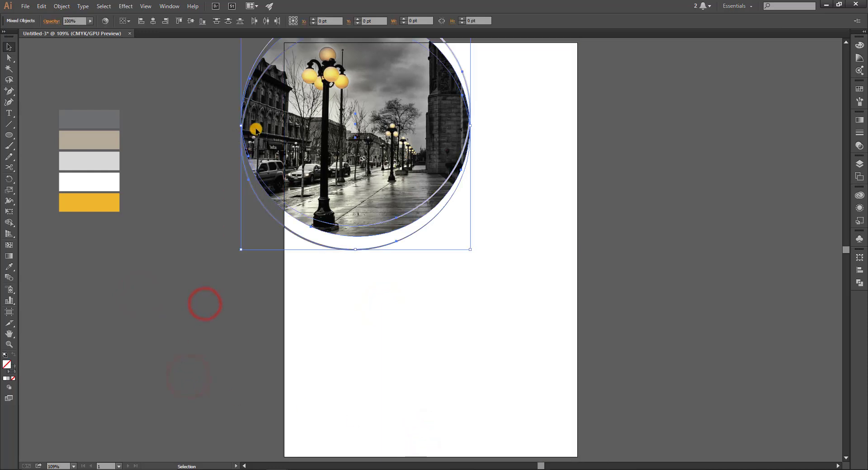
left_click(389, 337)
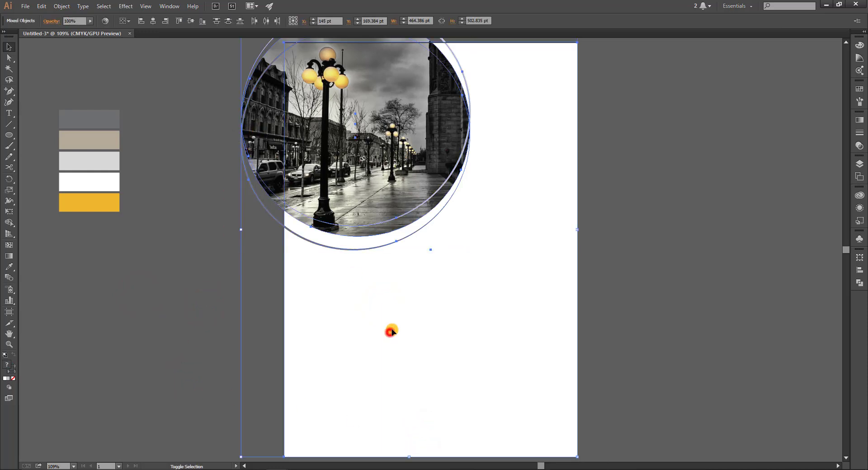
right_click(566, 281)
left_click(694, 408)
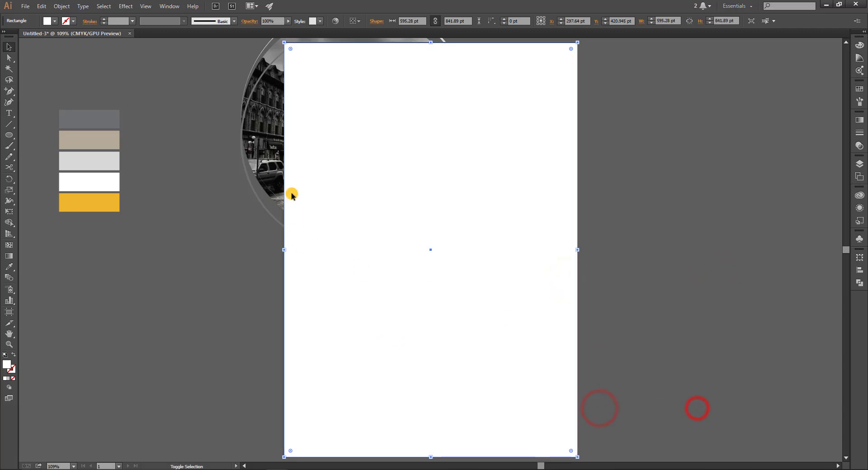
- Clip the photo and rings to the page area using the front rectangle as a clipping mask
left_click(279, 193, "shift")
right_click(272, 174)
left_click(318, 227)
left_click(613, 210)
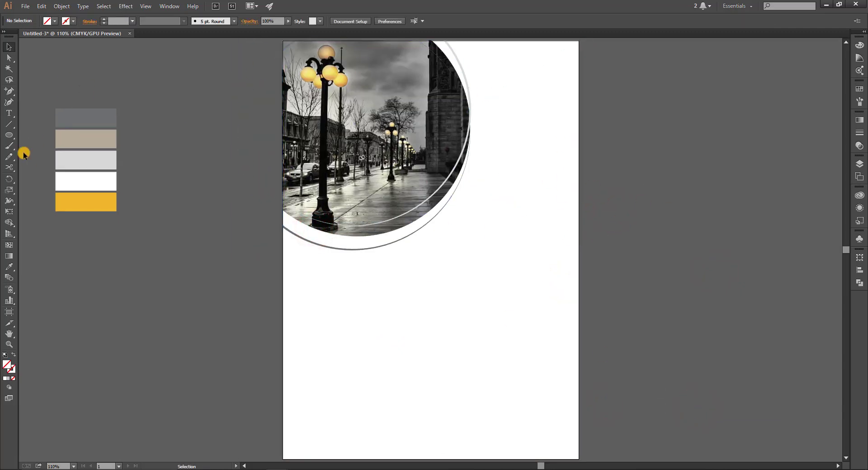
- Create a triangle beside the swatches with the Star tool at radii of 25 pt and 50 pt, and rotate it to point left
left_click_drag(9, 135, 43, 178)
left_click(185, 202)
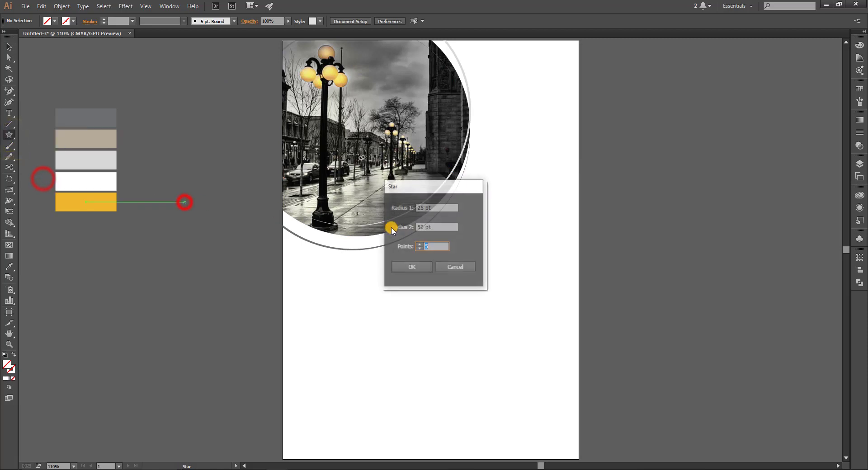
left_click(417, 268)
left_click(7, 43)
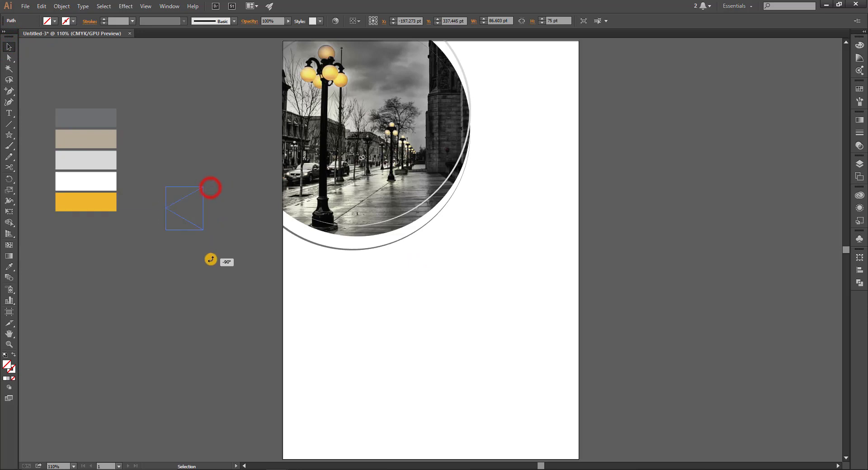
left_click(737, 169)
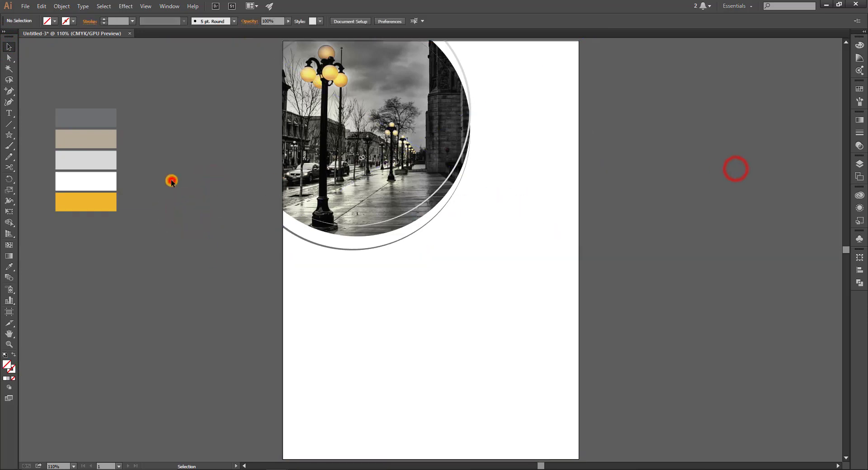
- Fill the triangle with the dark grey swatch colour
left_click_drag(170, 180, 193, 224)
left_click(84, 117)
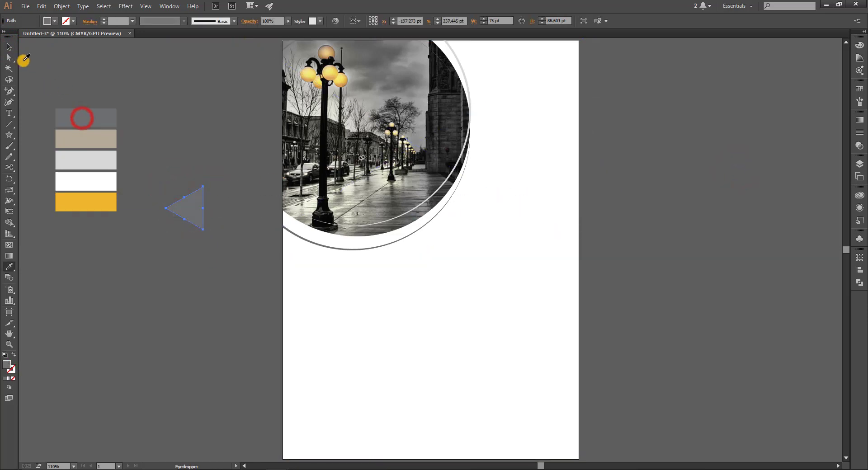
left_click(9, 46)
left_click(132, 52)
- Move the triangle onto the right edge of the circular photo and fill it with the light grey swatch colour
left_click_drag(194, 212, 466, 172)
key("i")
left_click(119, 178)
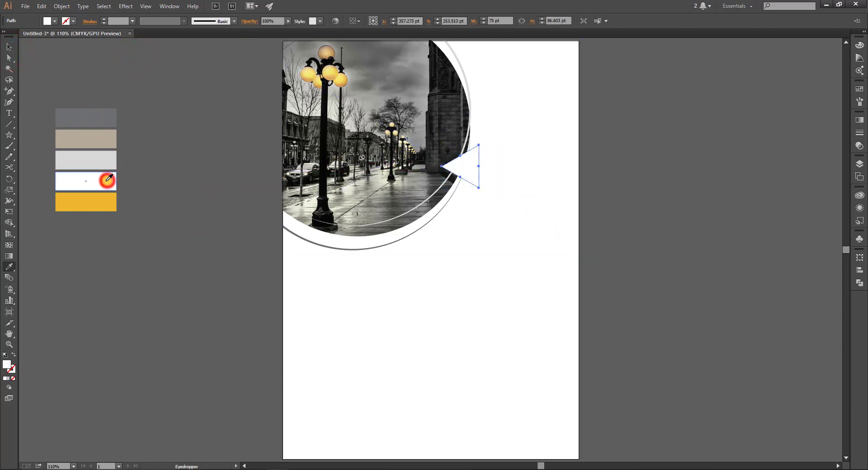
left_click(116, 165)
key("v")
left_click(150, 146)
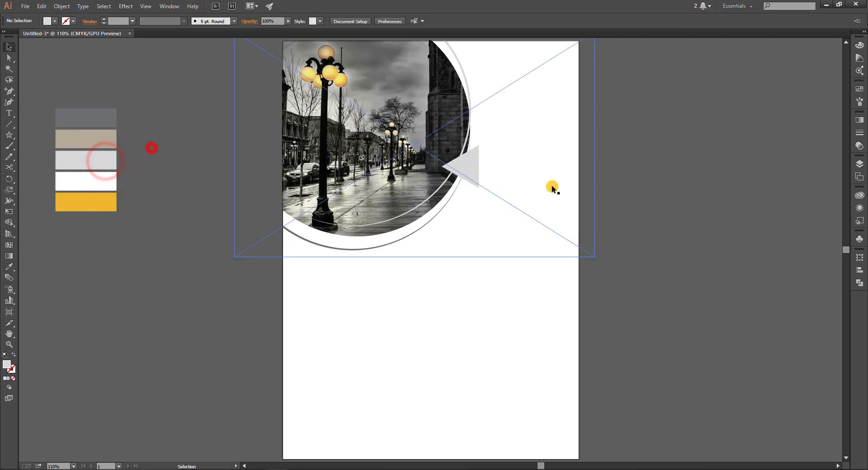
- Shift the light grey triangle slightly upward and repeat it rightward as a row of five evenly spaced, overlapping triangles
left_click_drag(474, 172, 484, 154)
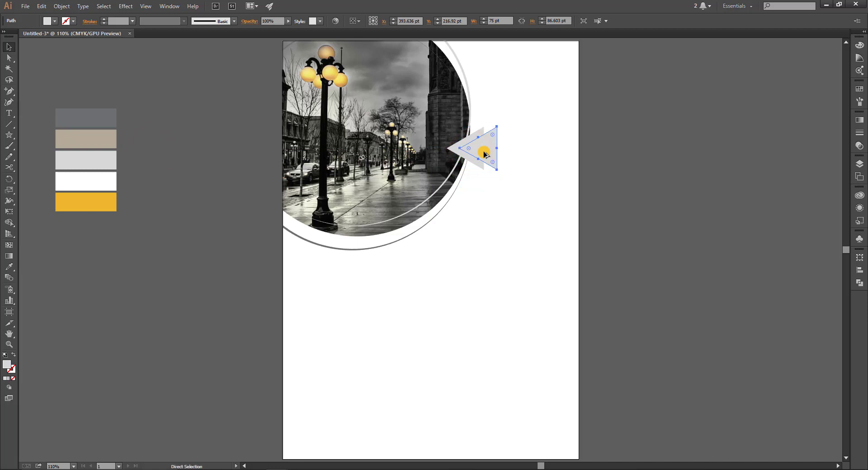
key("ctrl+d")
key("ctrl+d")
key("ctrl+d")
- Fill the second triangle from the left with the beige swatch colour and the third with dark grey
left_click(478, 145)
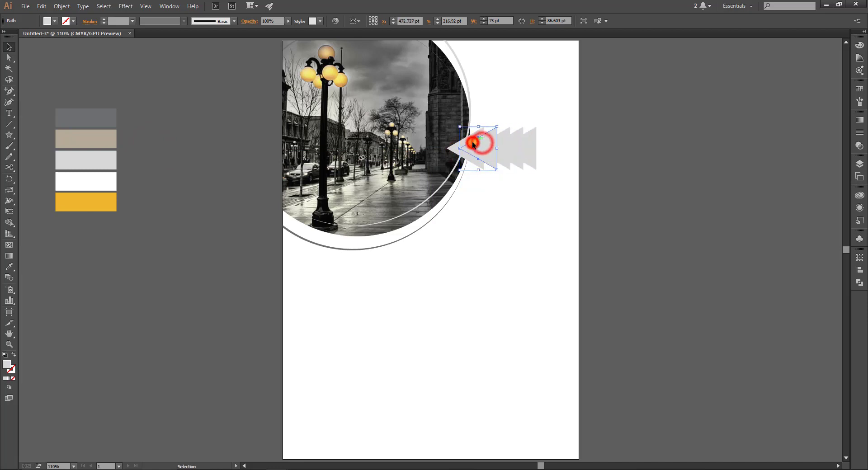
key("i")
left_click(104, 141)
key("v")
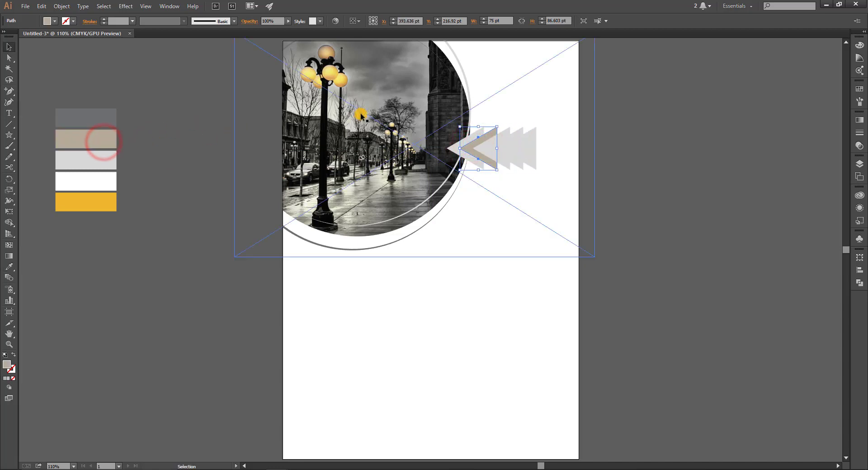
left_click_drag(480, 147, 487, 152)
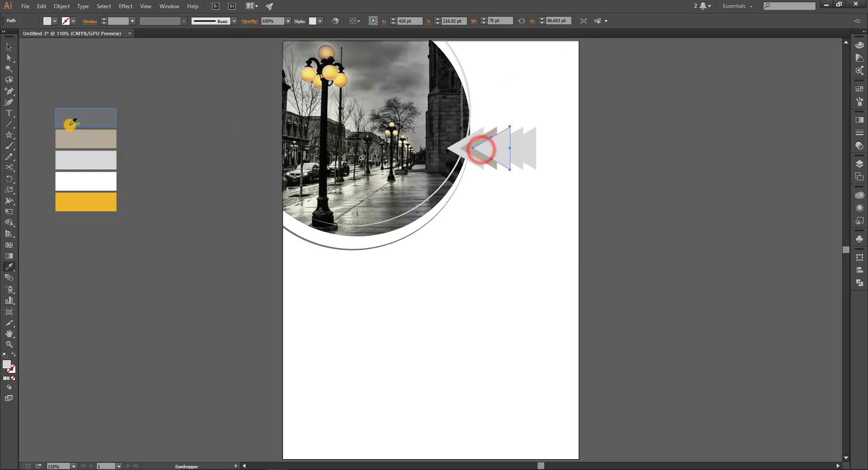
left_click(70, 121)
key("v")
- Try the light and dark grey swatches on the fourth triangle and fill it with beige
left_click(507, 143)
left_click(498, 148)
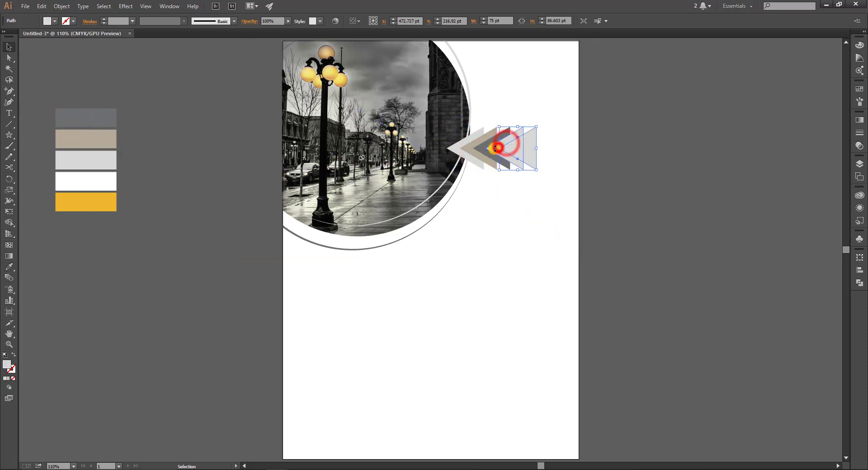
left_click(612, 141)
left_click(495, 149)
key("i")
left_click(92, 159)
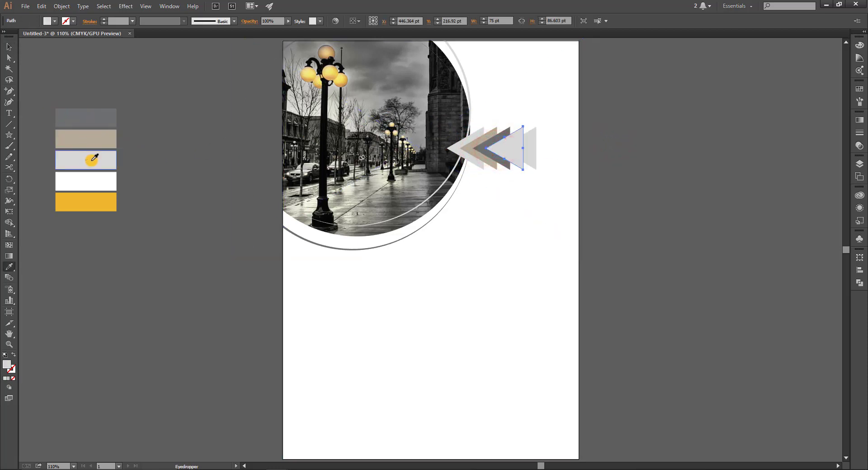
left_click(96, 119)
left_click(82, 130)
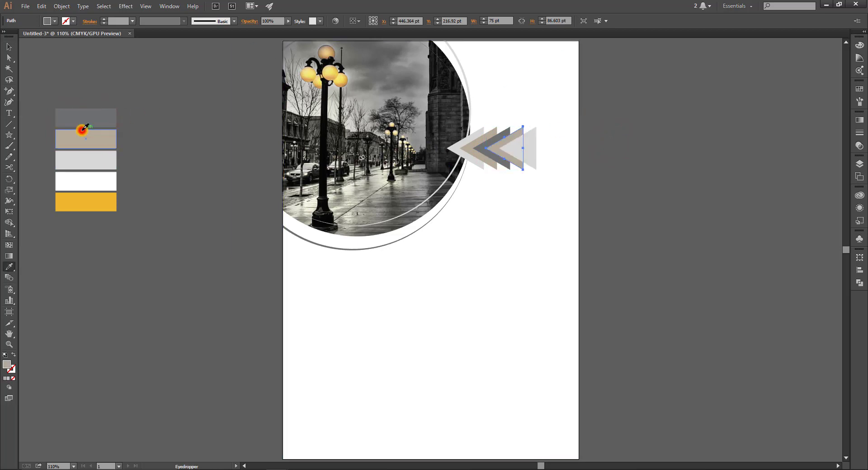
- Try the light grey swatch colour on the fourth triangle in place of beige
key("v")
left_click(524, 156)
key("i")
left_click(106, 144)
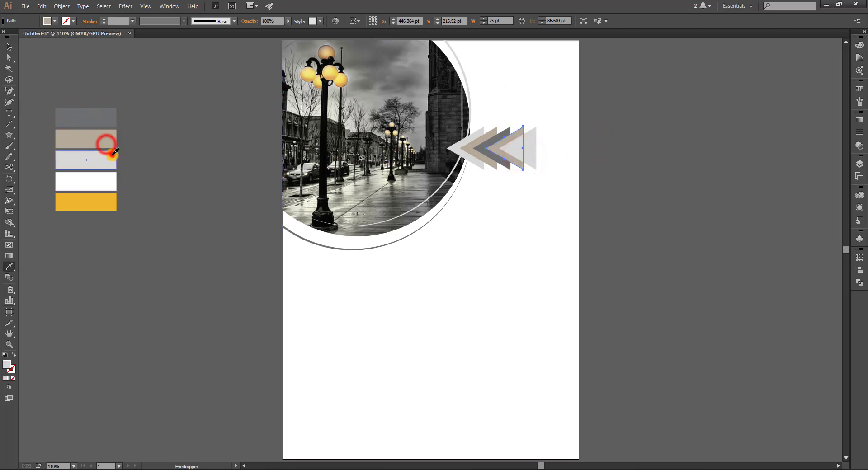
left_click(112, 155)
key("v")
left_click(190, 149)
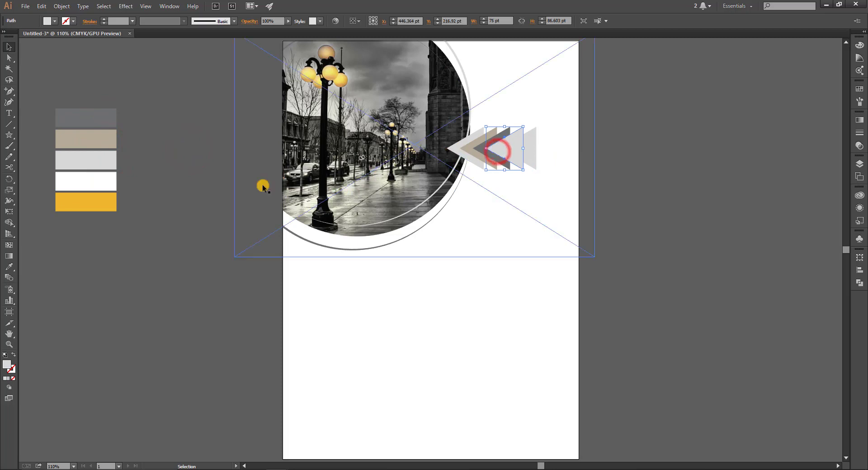
- Reapply the beige swatch colour to the fourth triangle and deselect it
key("i")
left_click(105, 143)
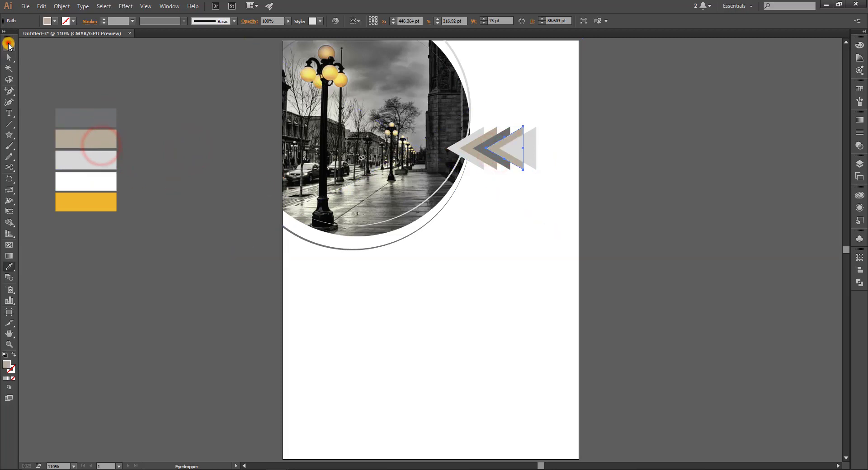
left_click(9, 45)
left_click(200, 93)
left_click(697, 150)
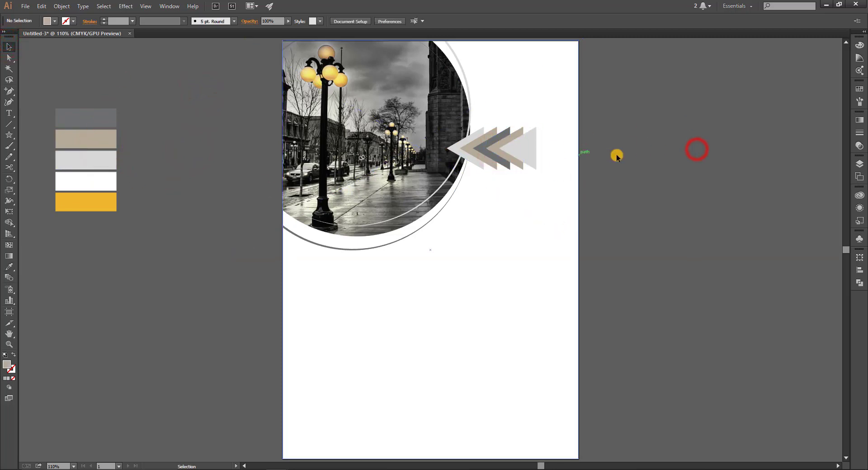
- Select all five triangles and stretch them vertically about their centre to a height of about 125 pt
left_click_drag(617, 155, 542, 204)
left_click(542, 204)
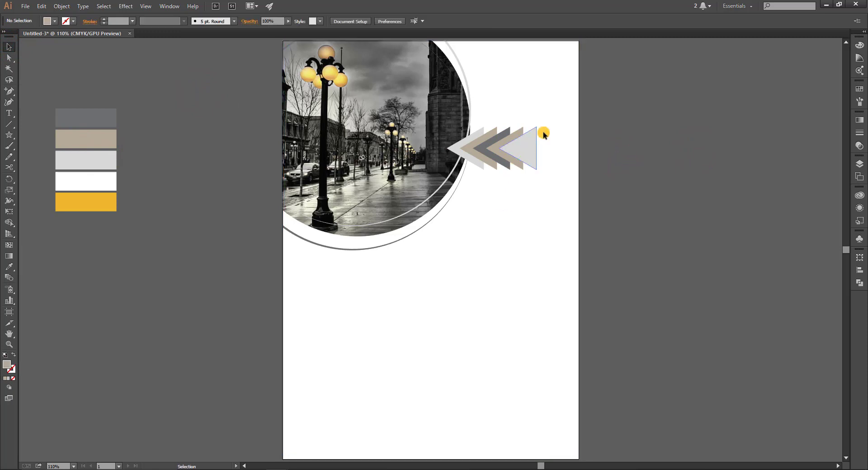
left_click_drag(479, 183, 480, 183)
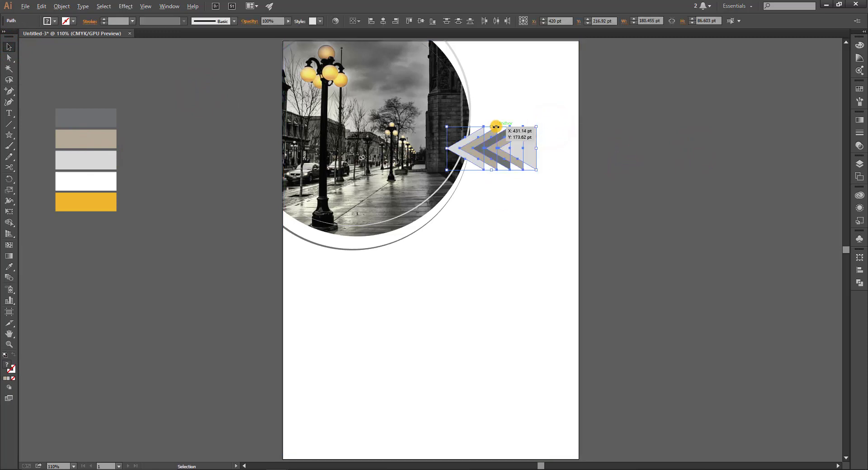
left_click(496, 127)
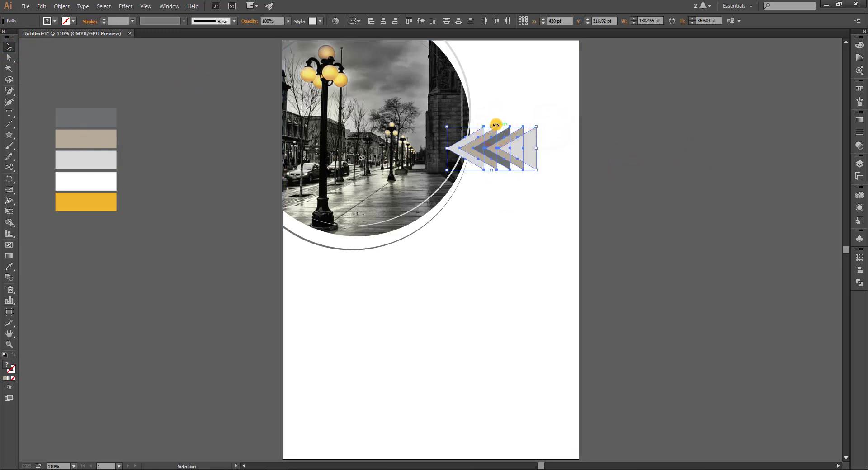
left_click_drag(492, 171, 492, 179)
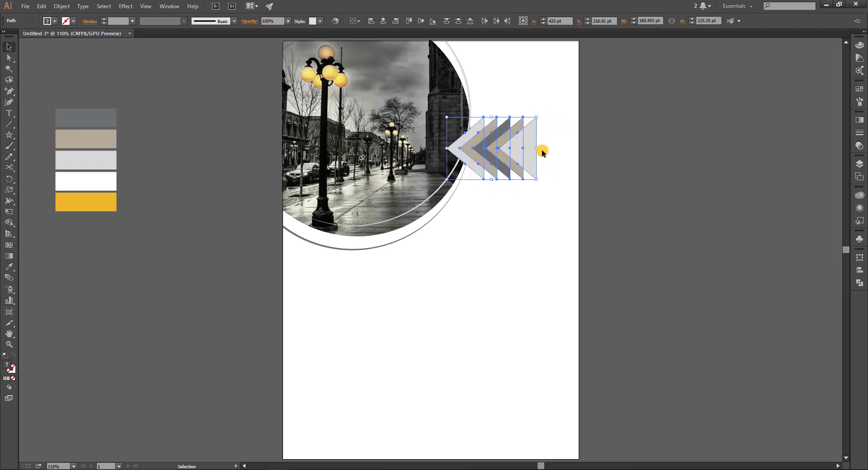
- Stretch the five selected triangles slightly wider towards the page's right edge and deselect them
left_click_drag(536, 150, 544, 150)
left_click(663, 139)
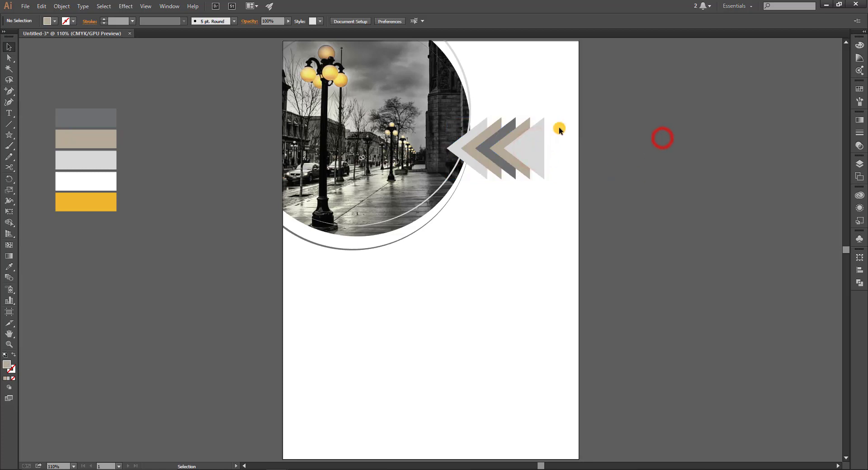
left_click_drag(490, 181, 478, 181)
left_click(641, 158)
- Draw a circle about 40 pt across just left of the triangles' tip, with a yellow 4 pt stroke and no fill
left_click(75, 205)
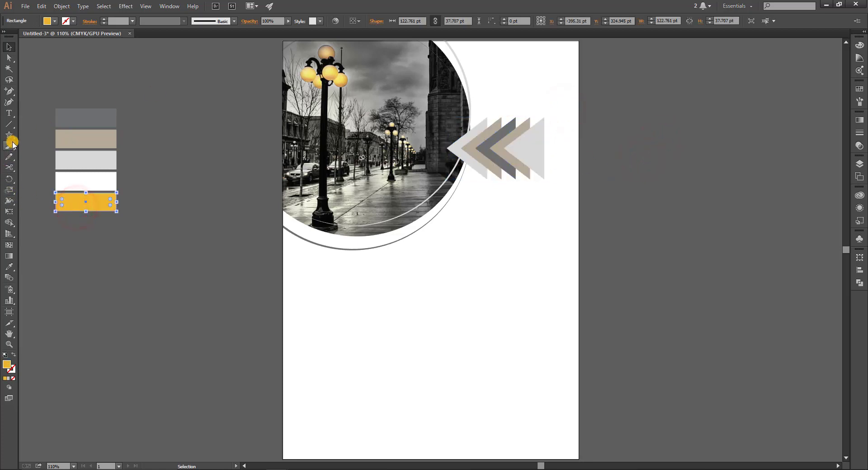
left_click_drag(13, 143, 33, 156)
left_click_drag(430, 148, 440, 158)
left_click(15, 355)
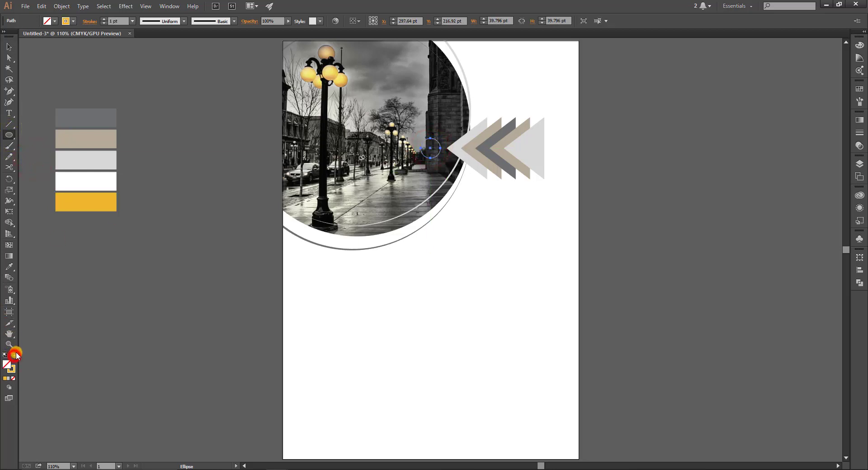
type("4")
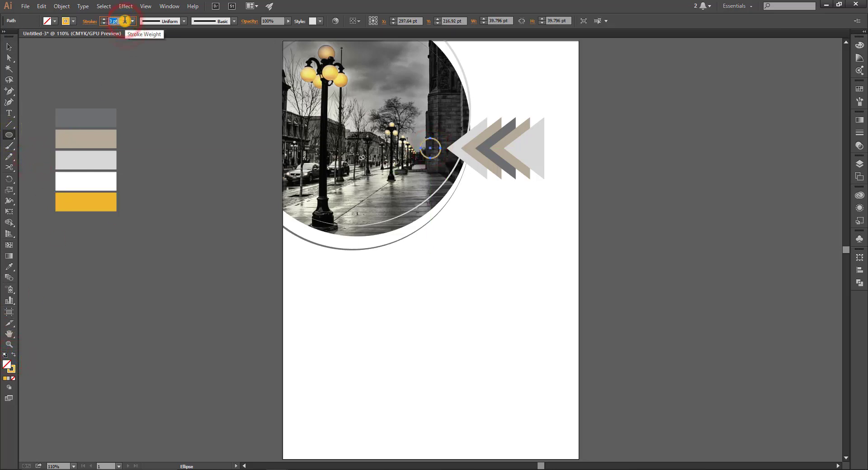
key("Return")
left_click(9, 46)
left_click(93, 64)
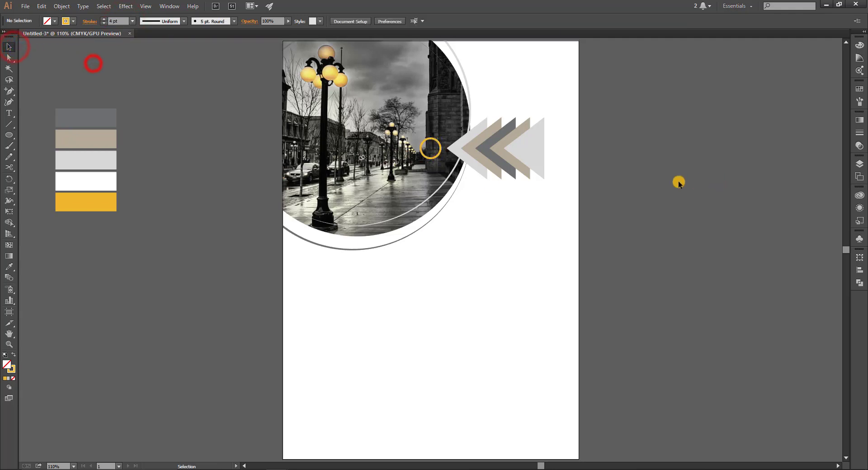
- Draw a vertical bar about 12 by 630 pt from the page's top edge near its right side, with yellow fill and no stroke
scroll(501, 159, "up", 1)
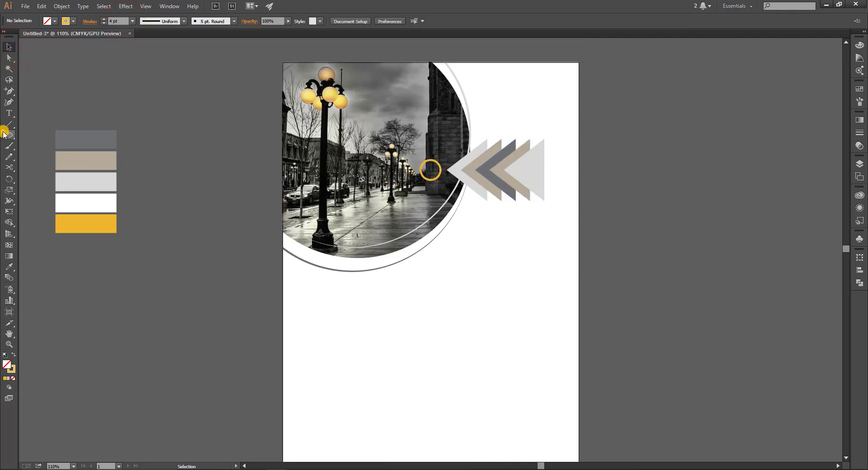
left_click_drag(4, 134, 29, 131)
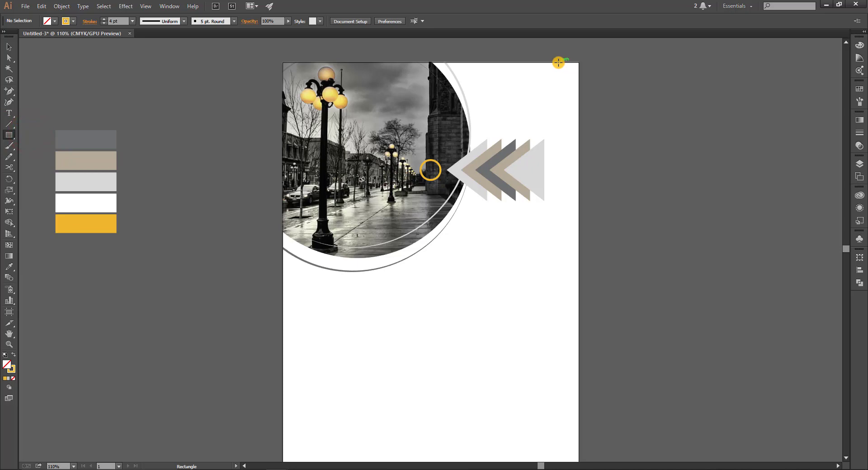
left_click_drag(561, 64, 566, 375)
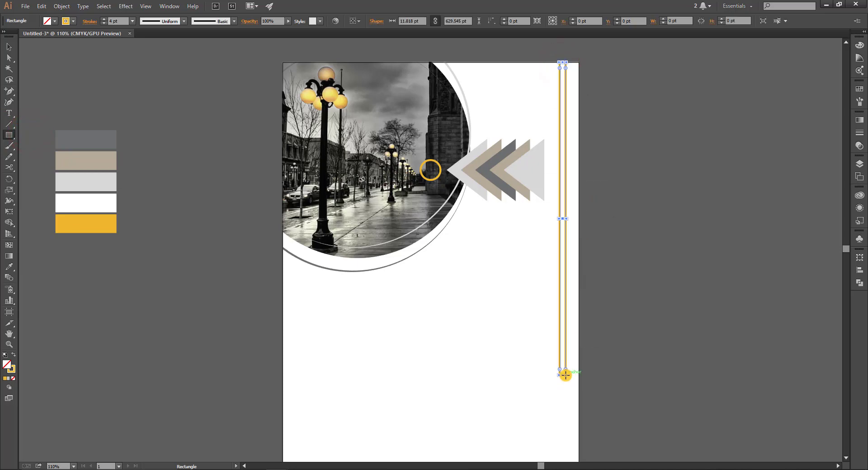
left_click(15, 357)
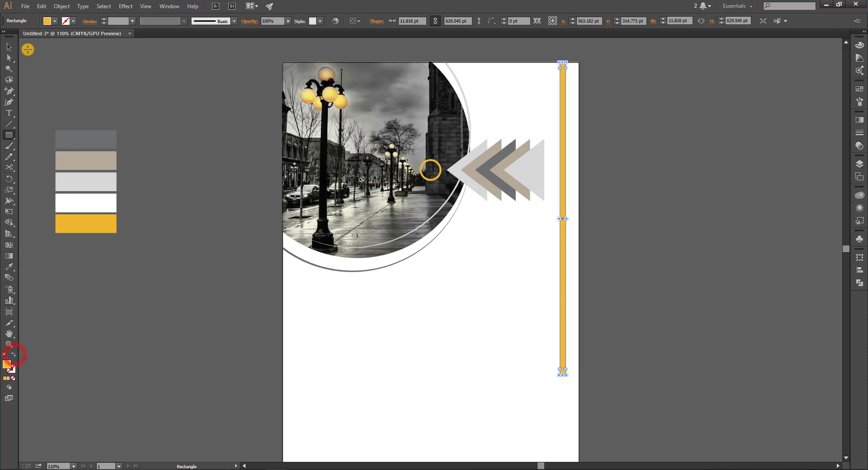
left_click(8, 47)
left_click(616, 132)
- Shift the yellow bar slightly towards the page's right edge and place a horizontal copy about 97 by 12 pt beside the page
left_click_drag(560, 181, 638, 177)
left_click(644, 167)
left_click_drag(647, 63, 705, 136)
left_click(705, 186)
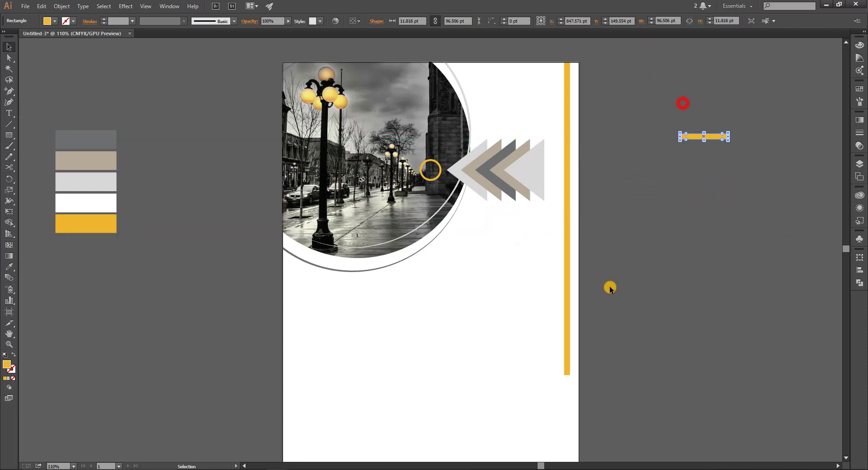
- Shorten the yellow bar from its lower end and add a separate segment about 29 pt tall just below it
left_click(567, 375)
left_click_drag(567, 375, 569, 162)
left_click(638, 126)
left_click(602, 134)
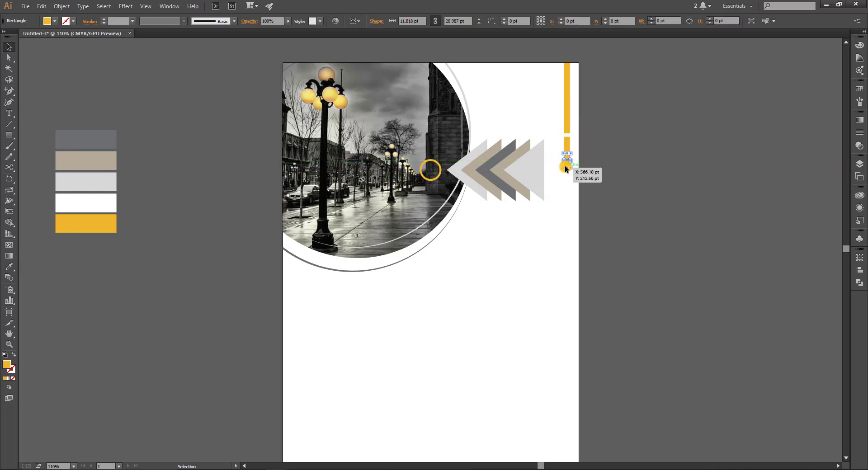
- Continue the yellow bar downward with copied segments alternating about 13 pt, 29 pt and 13 pt in height
left_click(566, 169)
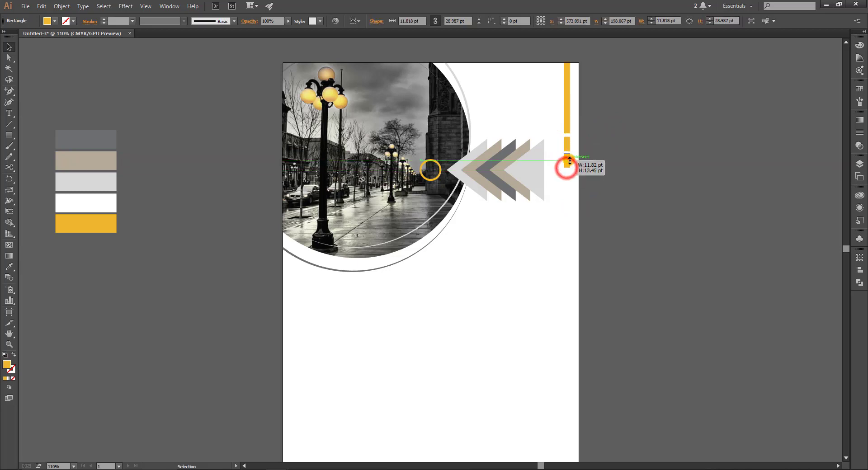
left_click(613, 159)
left_click_drag(569, 150, 565, 201)
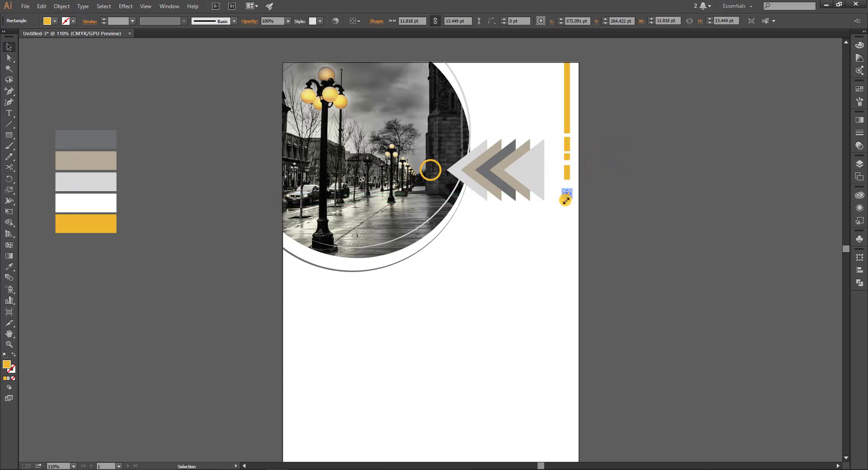
left_click(623, 190)
- Stretch the lowest yellow segment to about 44 pt tall and move it slightly up towards the segment above
left_click(567, 197)
key("z")
left_click(567, 194)
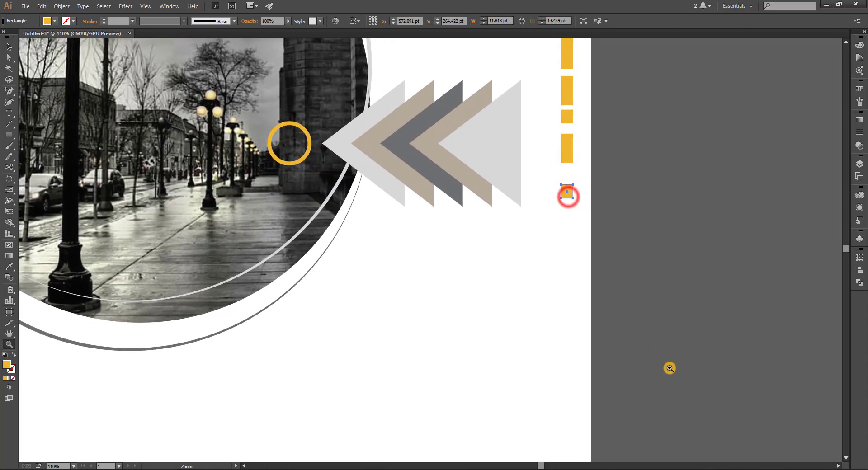
key("v")
left_click_drag(568, 198, 568, 235)
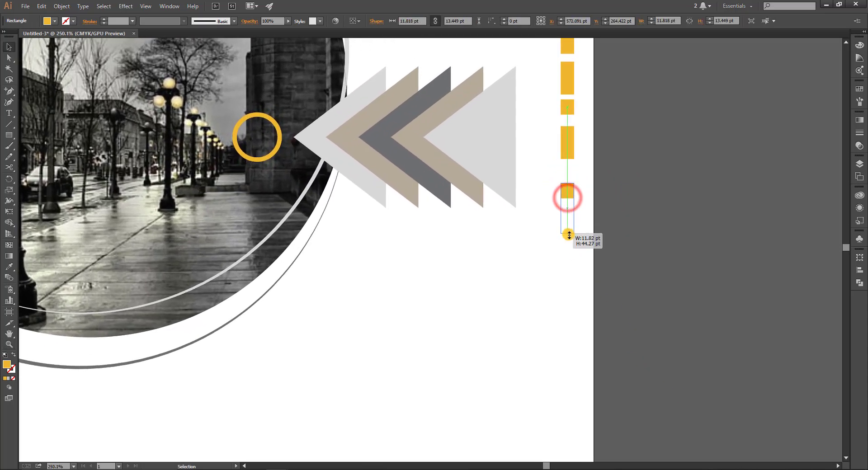
left_click(593, 196)
left_click_drag(572, 198, 583, 191)
left_click(634, 180)
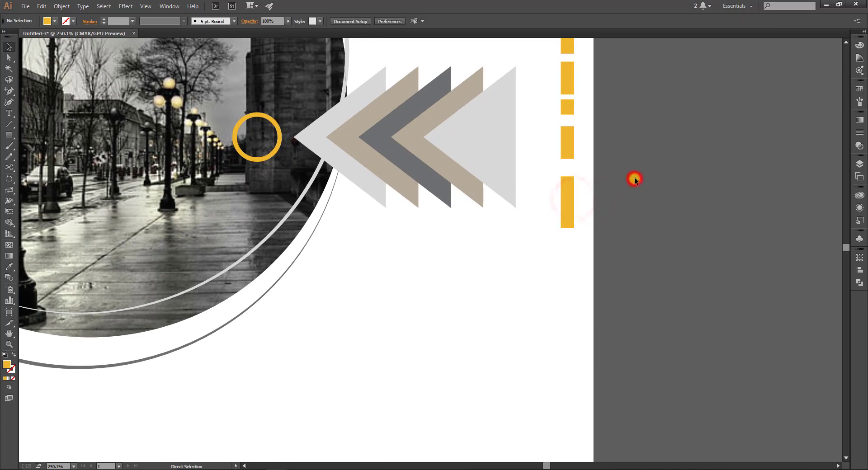
key("ctrl+0")
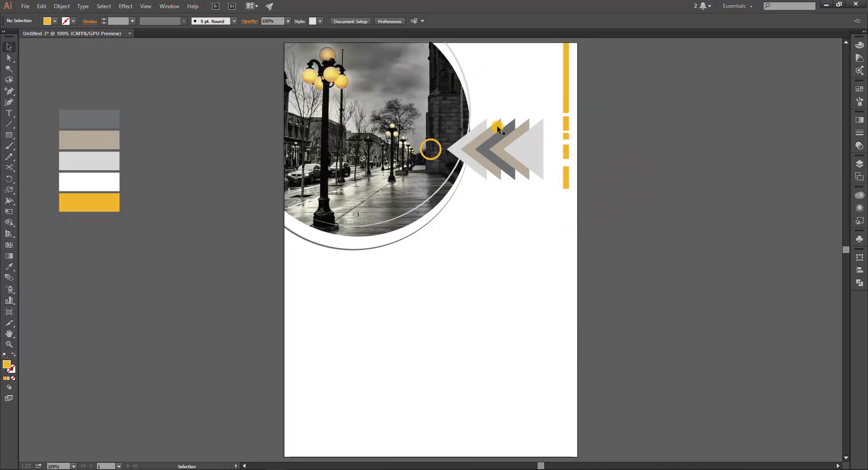
- Move the yellow ring slightly closer to the triangles' tip and set its stroke weight to 7 pt
left_click_drag(498, 130, 441, 152)
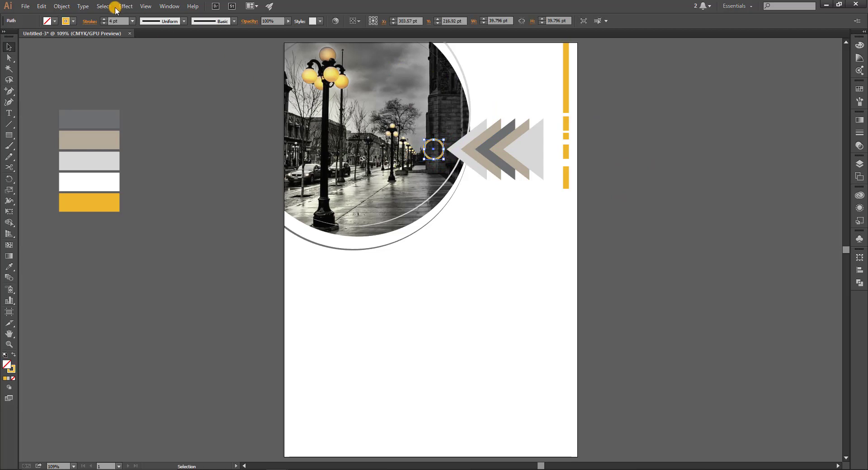
type("7")
left_click(179, 117)
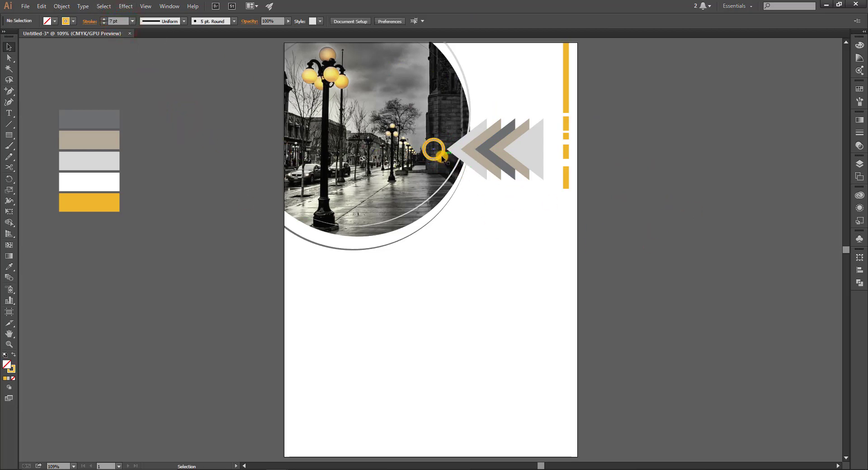
- Copy the yellow ring below the segmented bar, make it solid yellow without a stroke, and shrink it to a small dot under the lowest segment
left_click_drag(436, 149, 576, 231)
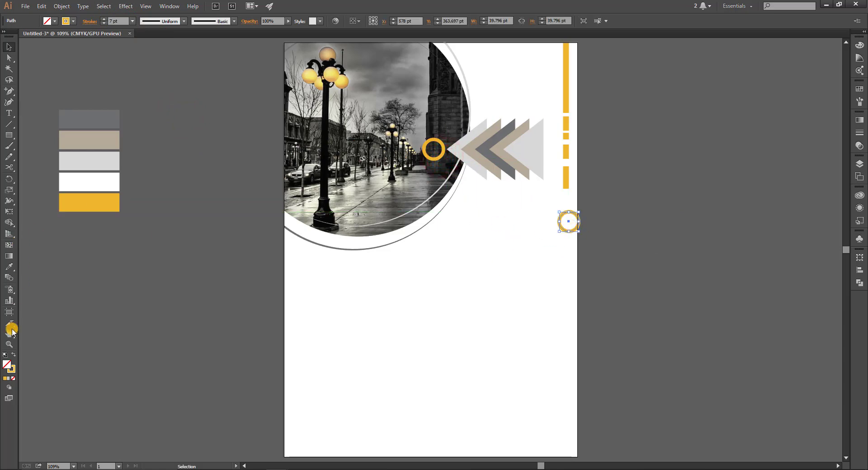
left_click(12, 361)
scroll(563, 223, "up", 3)
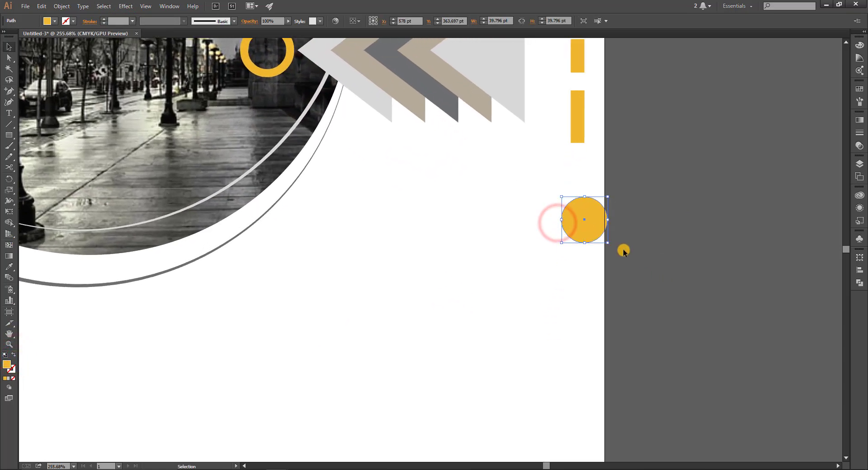
left_click_drag(607, 243, 583, 173)
left_click(644, 211)
left_click(636, 163)
key("ctrl+0")
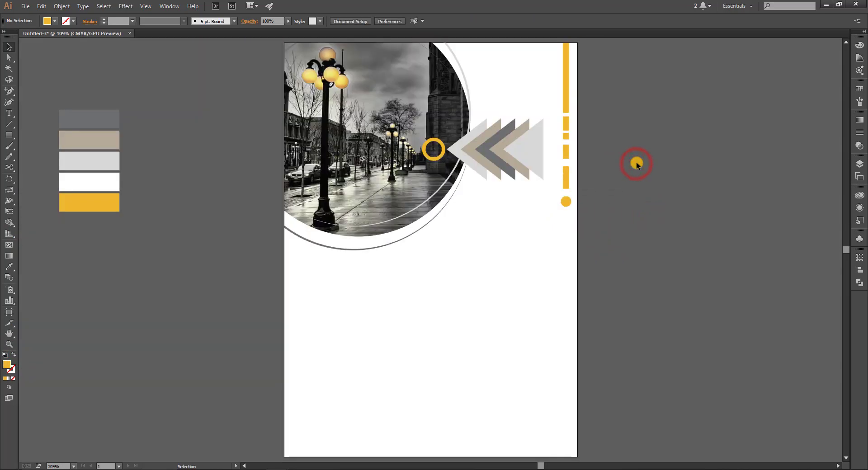
- Add the text "LOGO HERE" on the empty area left of the page and enlarge it to about 38 pt
scroll(417, 215, "down", 1)
scroll(506, 201, "up", 3)
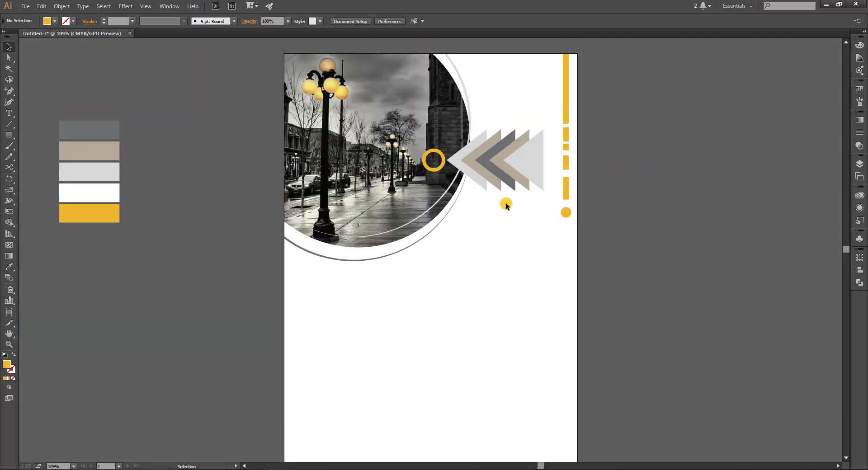
left_click(12, 115)
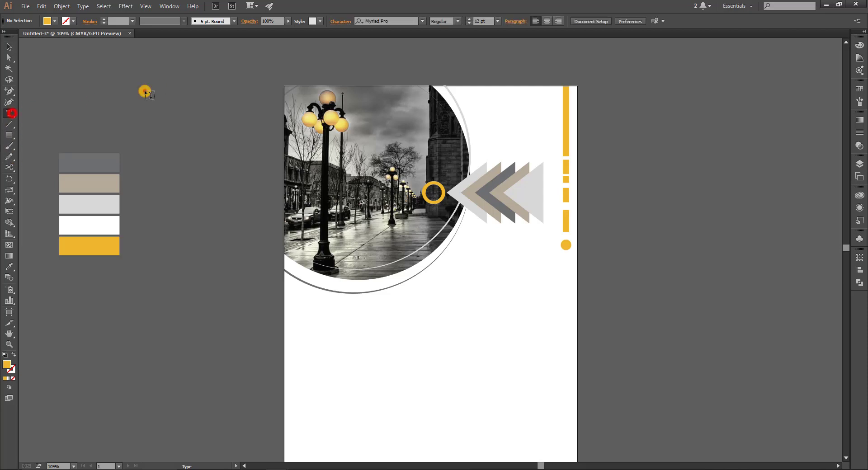
left_click(146, 92)
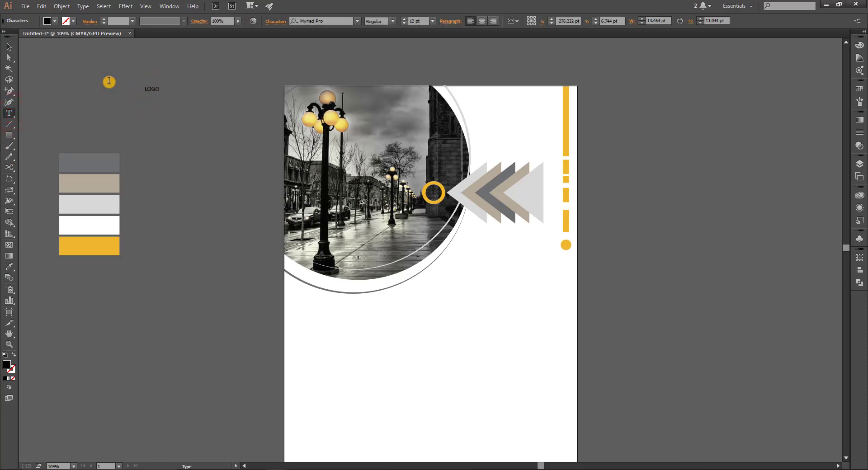
left_click(8, 45)
left_click(163, 89)
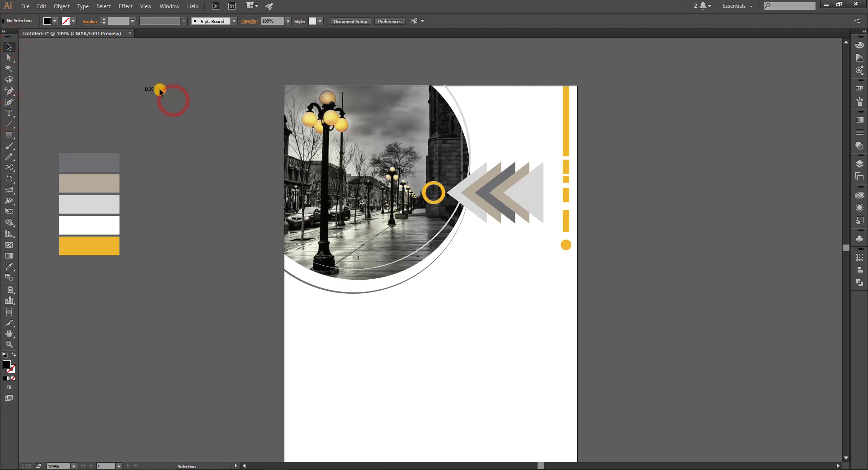
double_click(154, 89)
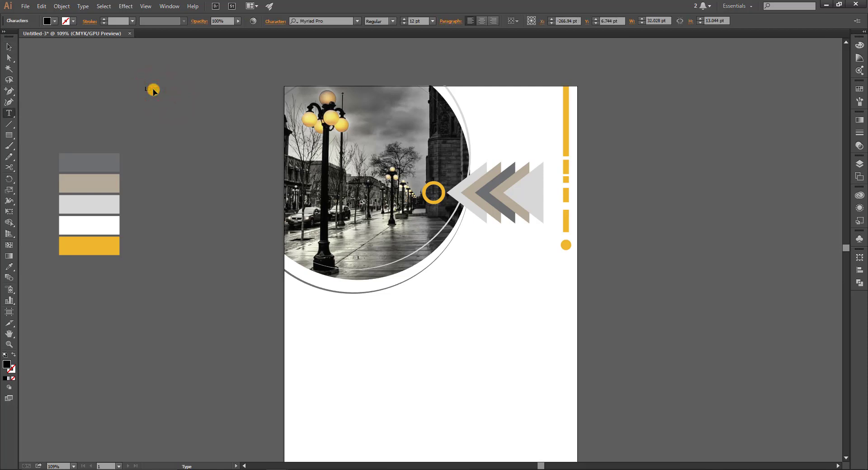
left_click(5, 47)
left_click_drag(174, 94, 235, 107)
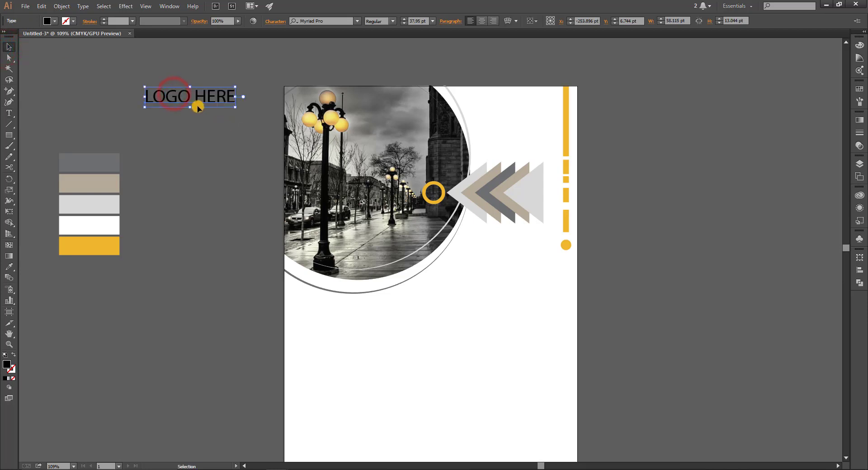
- Break the logo text into two lines, with "LOGO" above "HERE"
double_click(194, 97)
key("Return")
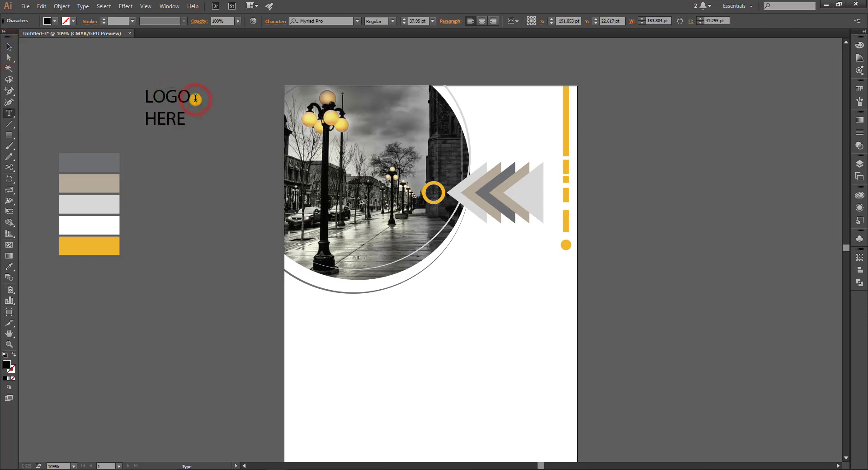
left_click(8, 46)
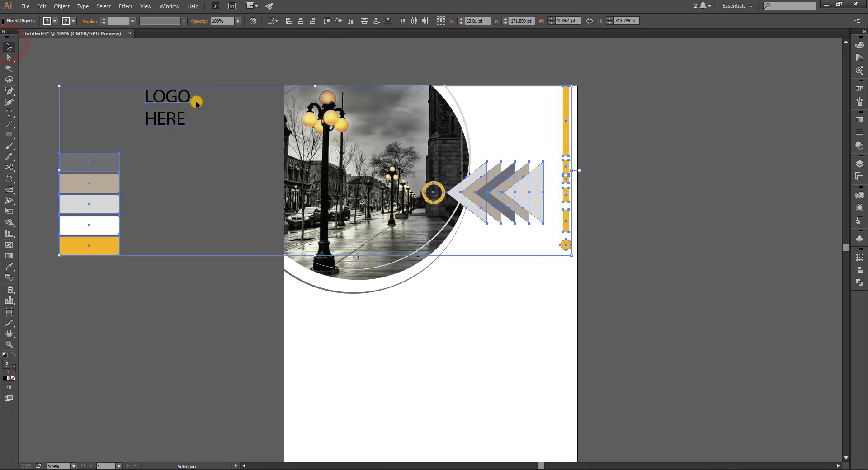
- Set the font of the two-line logo text to Open Sans Extrabold
left_click_drag(204, 82, 155, 135)
left_click(336, 21)
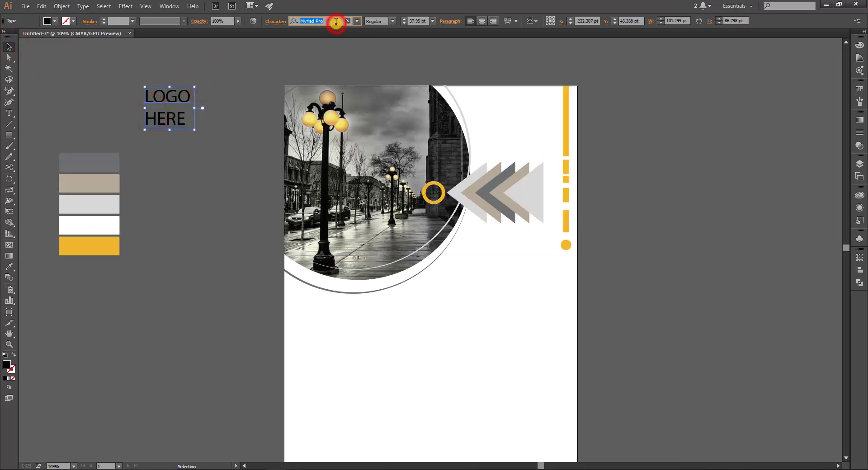
type("open")
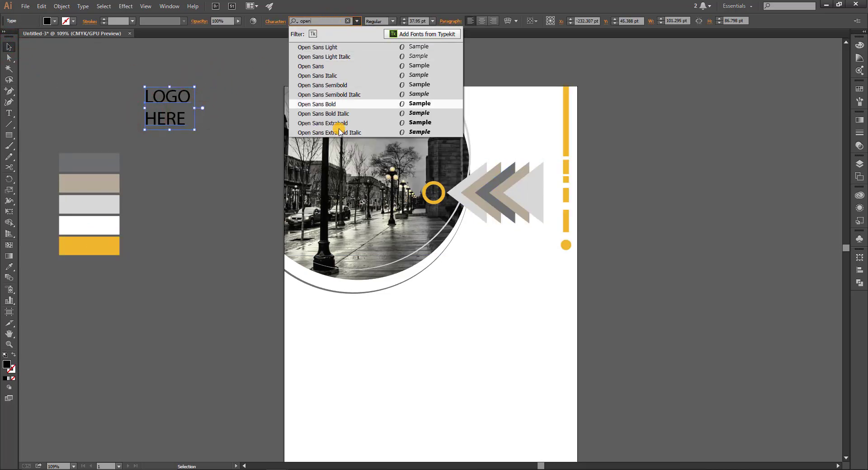
left_click(371, 123)
left_click(227, 83)
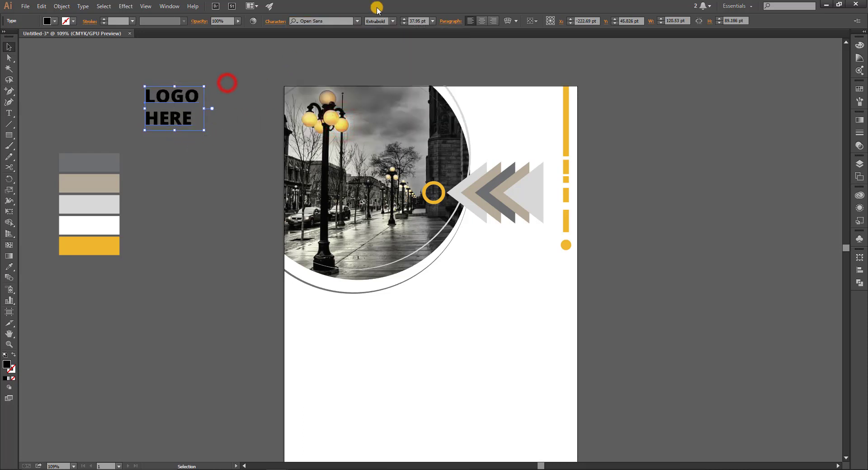
- Centre-align the logo text and remove the extra space before "HERE", keeping "LOGO" and "HERE" on separate lines
left_click(481, 21)
left_click(217, 102)
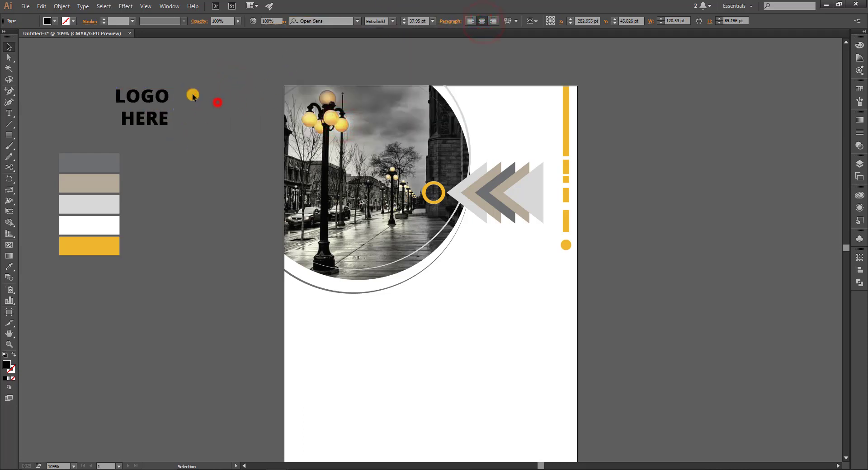
left_click_drag(189, 83, 146, 126)
double_click(115, 119)
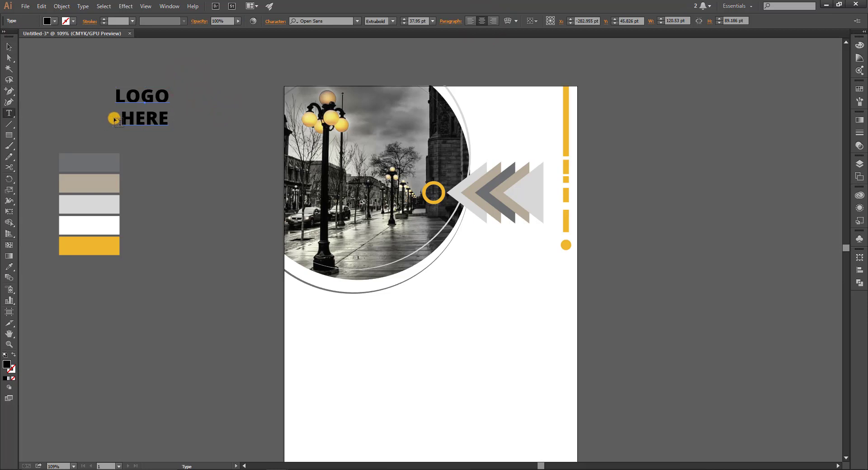
left_click(115, 115)
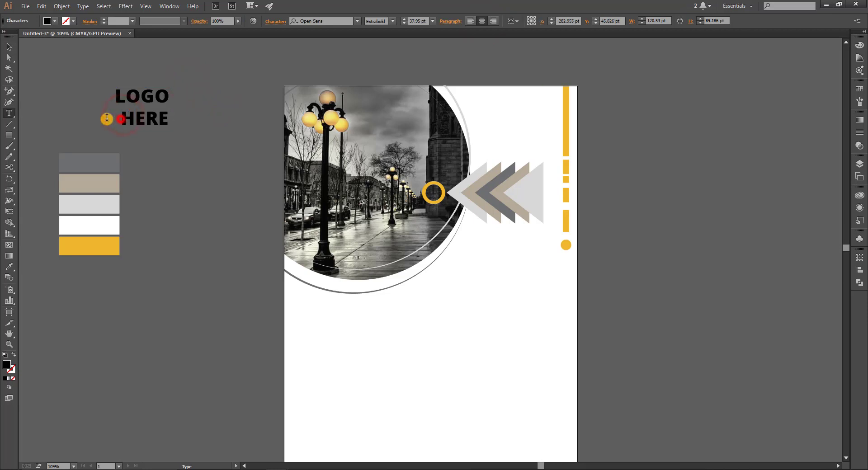
key("BackSpace")
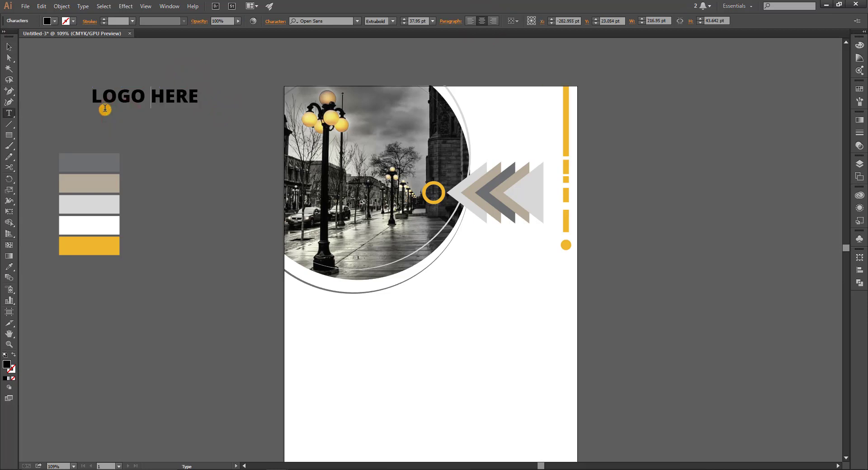
key("BackSpace")
key("Return")
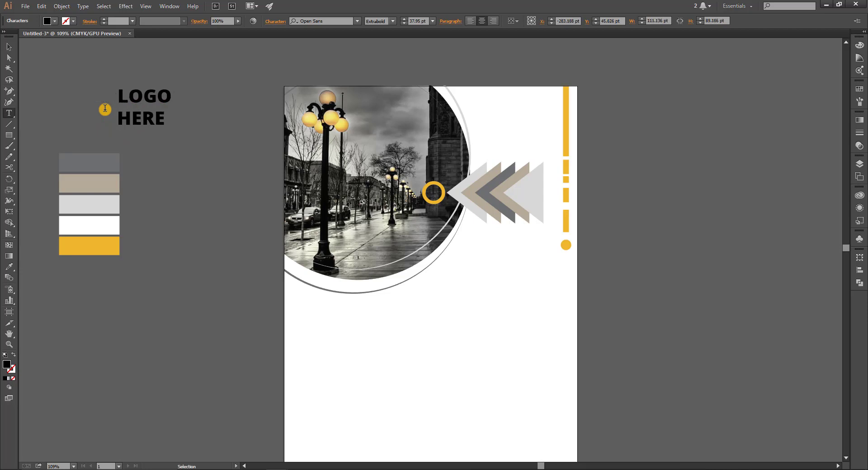
- Tighten the leading of the two-line logo text to 32 pt
key("ctrl+a")
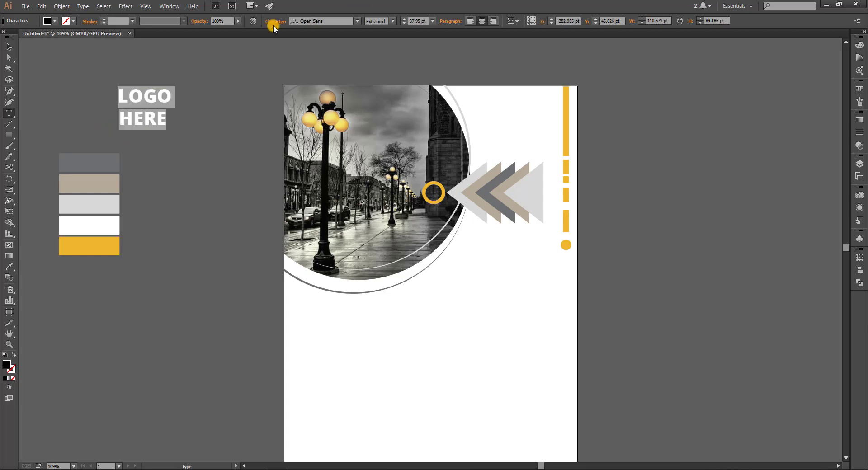
left_click(270, 23)
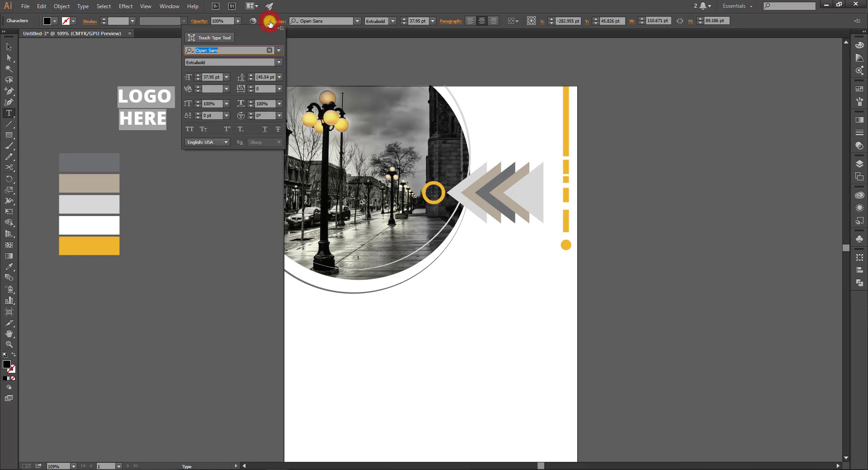
left_click(269, 77)
scroll(269, 77, "down", 14)
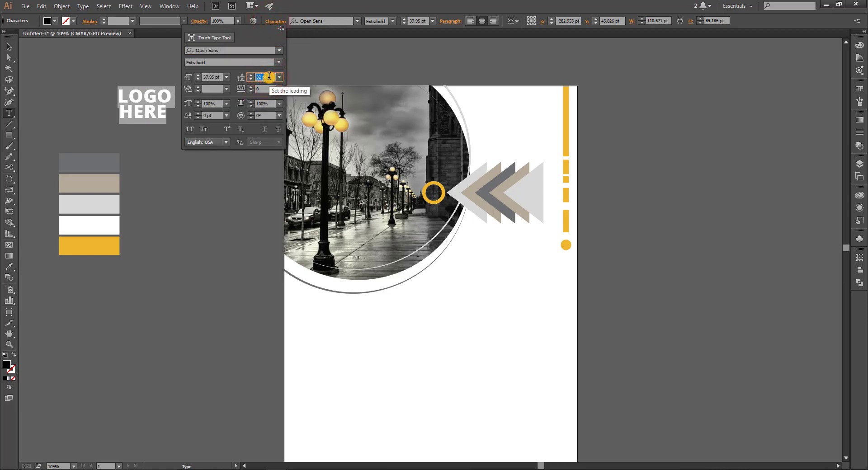
left_click(158, 103)
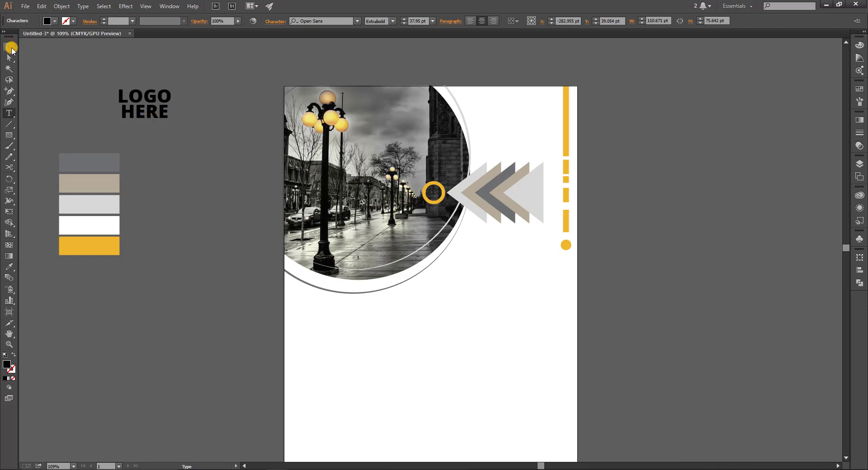
- Shrink the logo text to about 22.5 pt and place it in the page's upper-right area beside the yellow bar
left_click(9, 47)
left_click_drag(170, 125, 531, 112)
left_click(516, 53)
left_click_drag(518, 82, 547, 86)
- Colour the logo text yellow by sampling the yellow swatch beside the page
key("i")
left_click(74, 243)
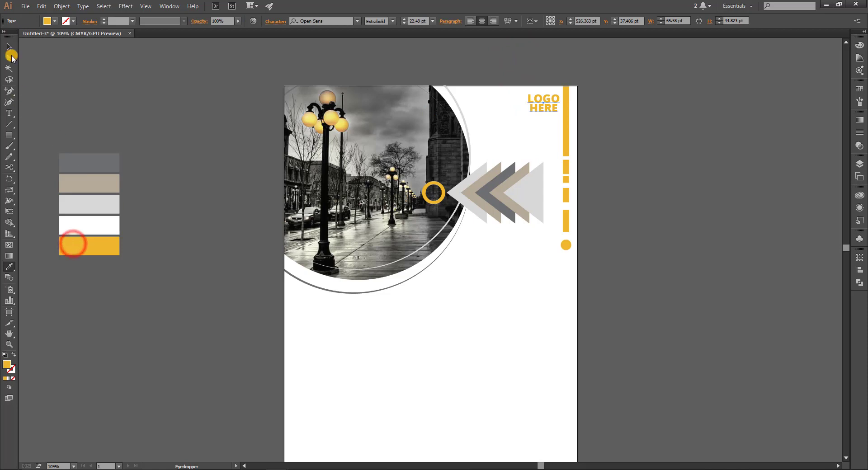
left_click(9, 47)
left_click(185, 101)
- Set the font of the logo text to Bebas Neue
scroll(513, 144, "down", 1)
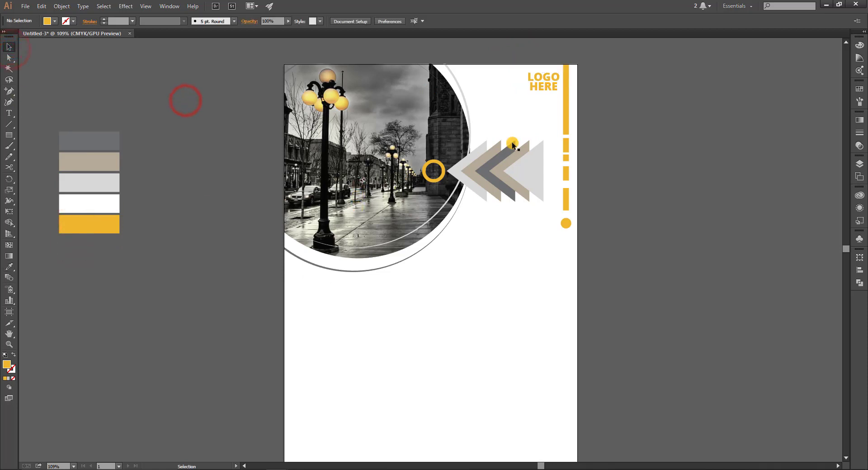
left_click(539, 89)
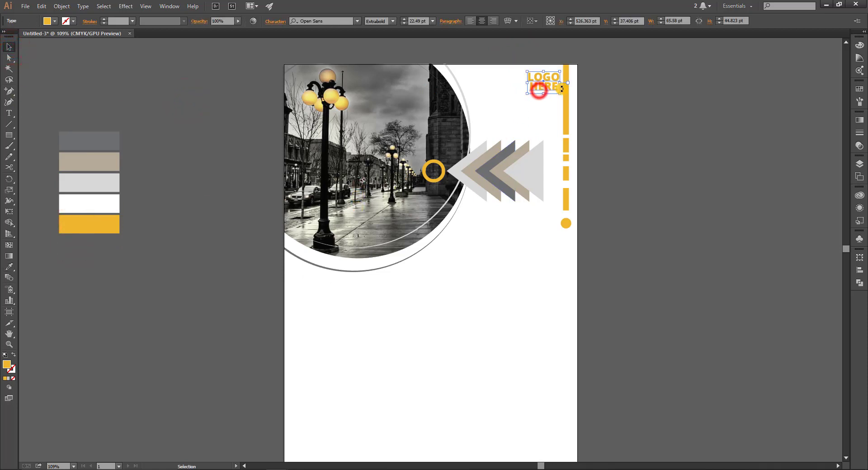
left_click(336, 21)
type("bea")
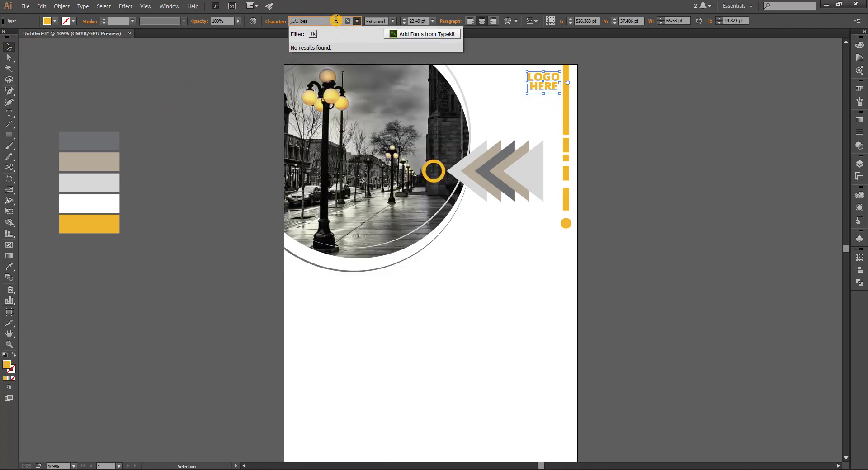
left_click(351, 44)
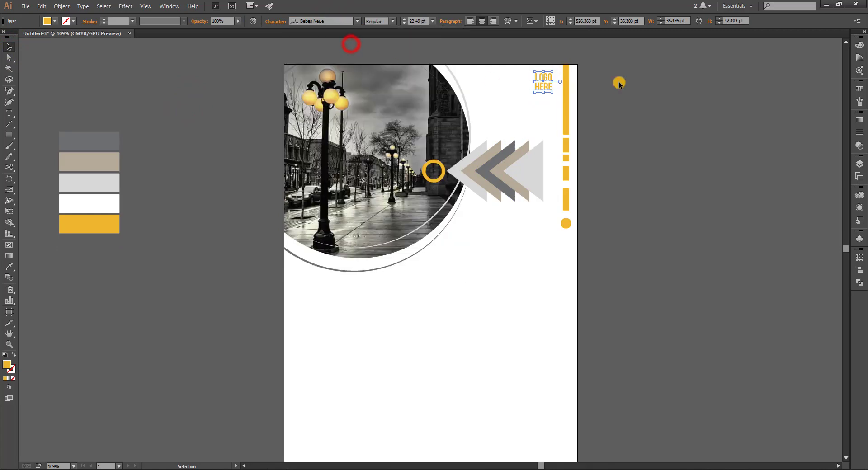
- Enlarge the logo text slightly so it sits close to the yellow bar in the page's upper-right corner
left_click(619, 83)
left_click(543, 88)
left_click_drag(553, 93, 557, 92)
left_click(611, 71)
left_click(620, 75)
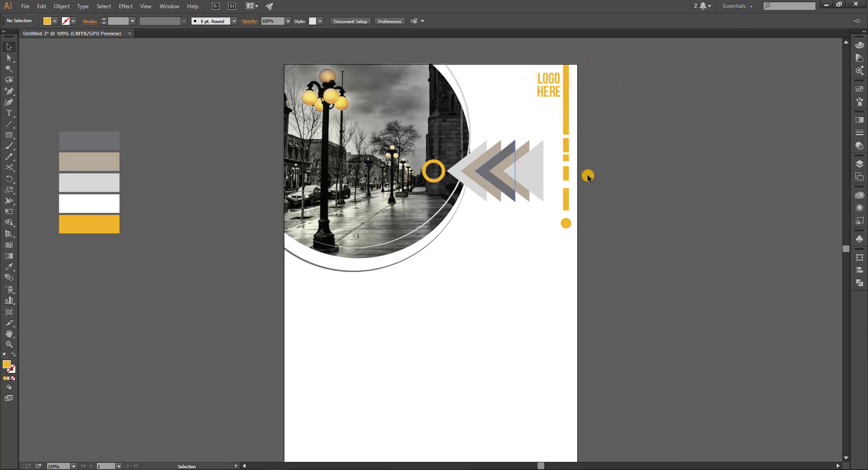
- Draw a rectangle 595.28 pt wide and about 40 pt high along the page's bottom edge and colour it dark grey from the swatch
scroll(490, 194, "down", 2)
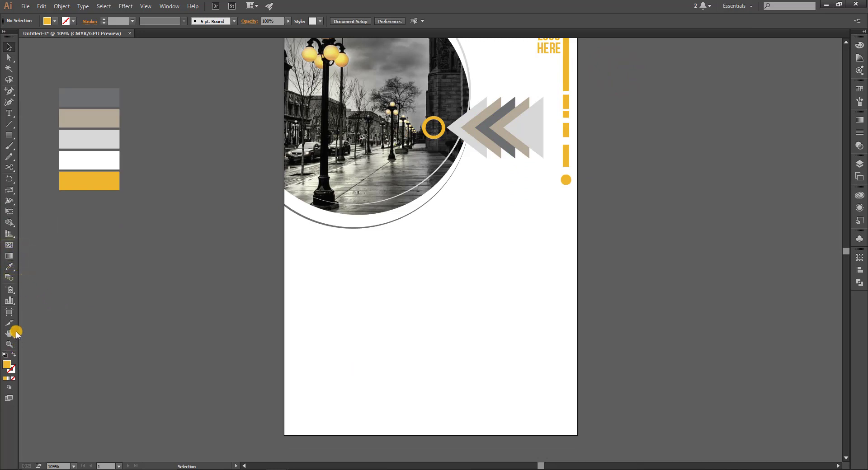
left_click(6, 135)
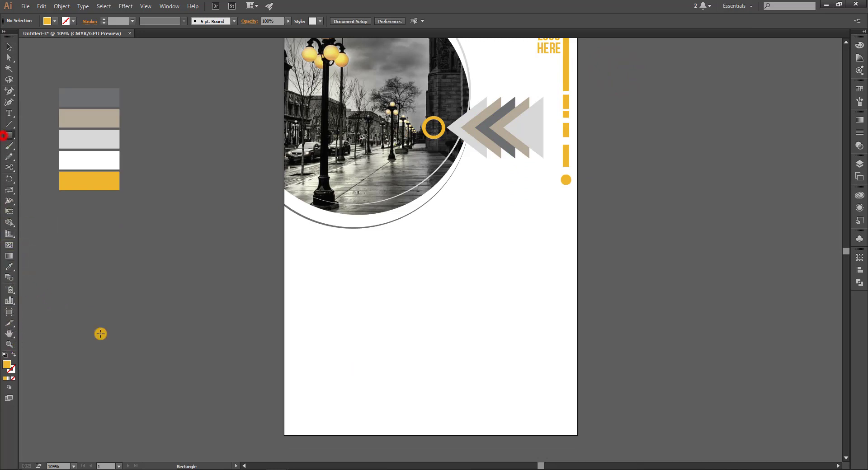
left_click_drag(285, 416, 578, 435)
key("i")
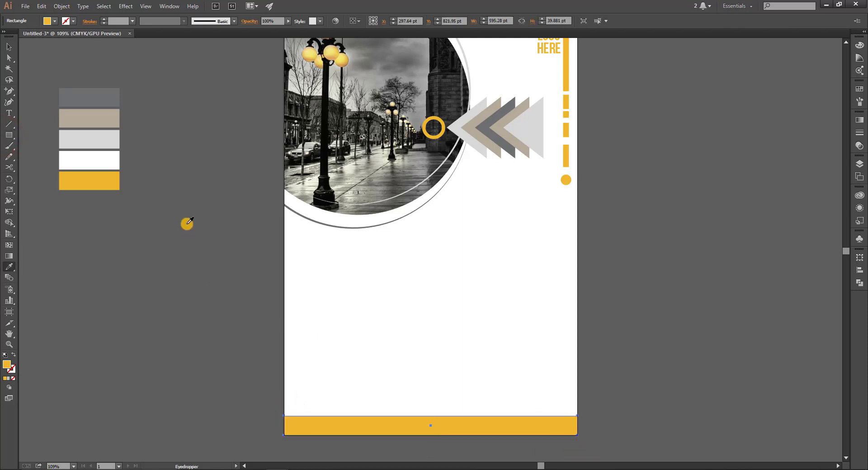
left_click(100, 92)
- Reduce the dark grey band to about half its height, keeping it against the page's bottom edge
left_click(7, 46)
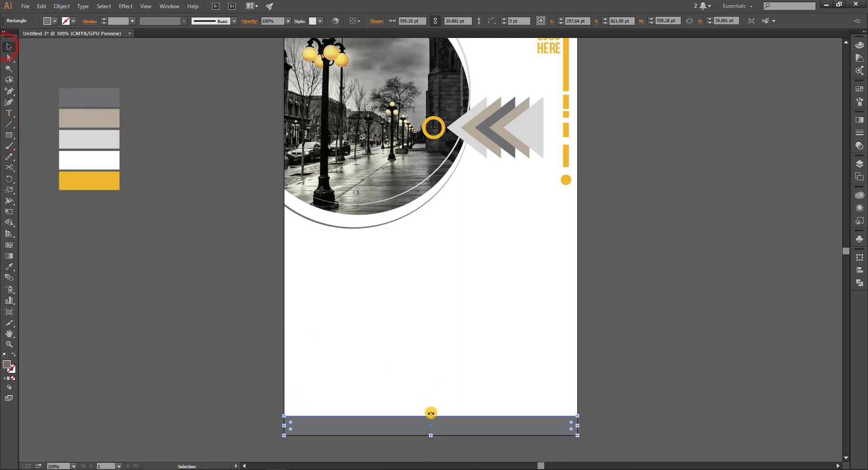
left_click_drag(431, 417, 432, 426)
left_click(654, 387)
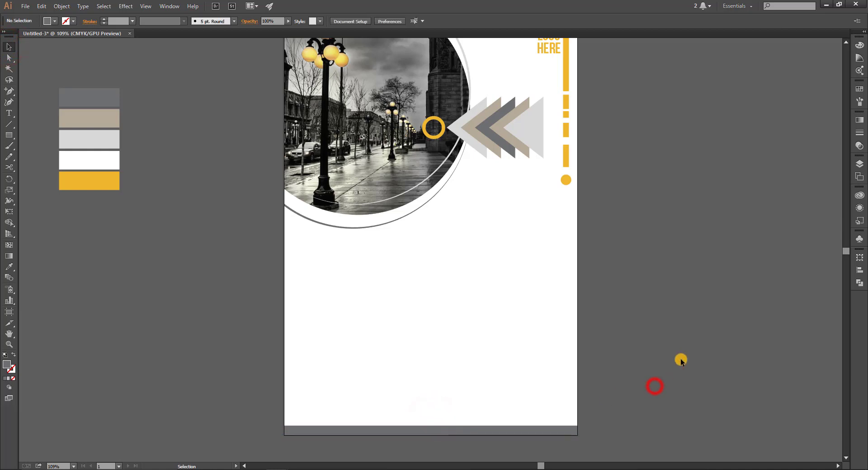
- Add the heading text "BUSINESS", enlarge it to about 51 pt and place it on the page below the triangles
scroll(170, 245, "up", 1)
left_click(6, 115)
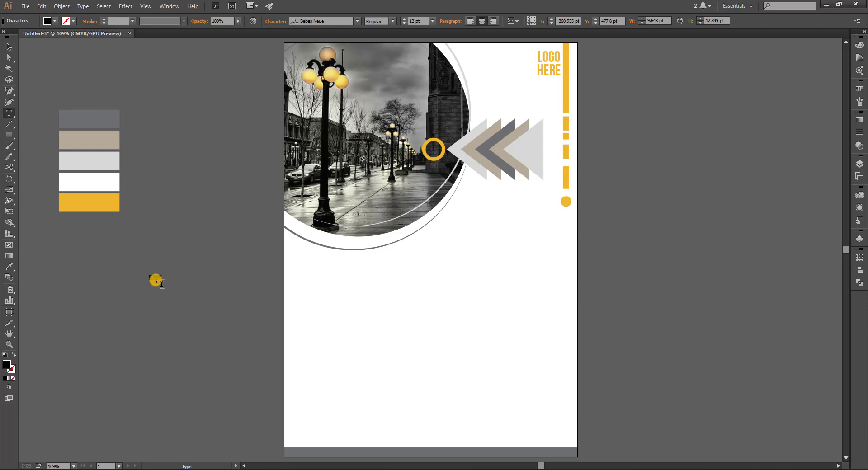
left_click(12, 45)
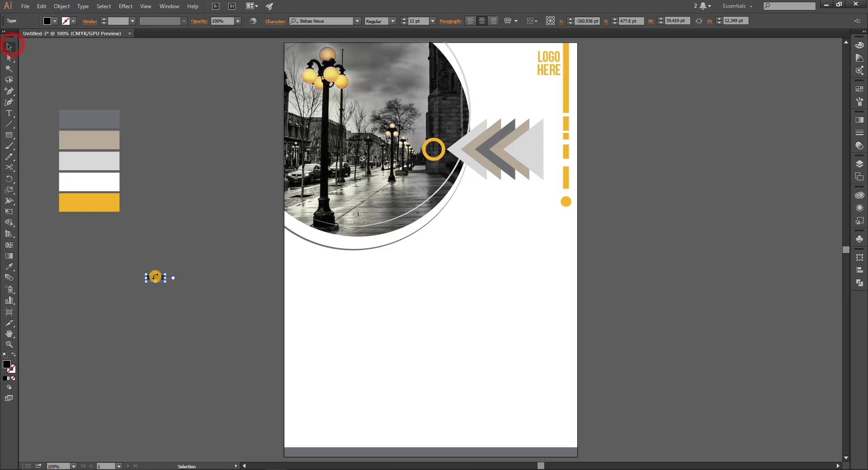
left_click_drag(166, 281, 511, 254)
double_click(511, 247)
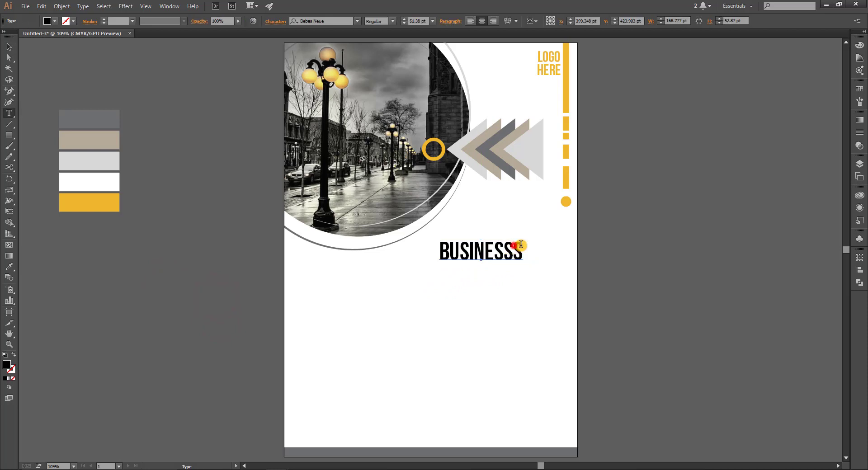
key("BackSpace")
left_click(9, 46)
left_click(138, 82)
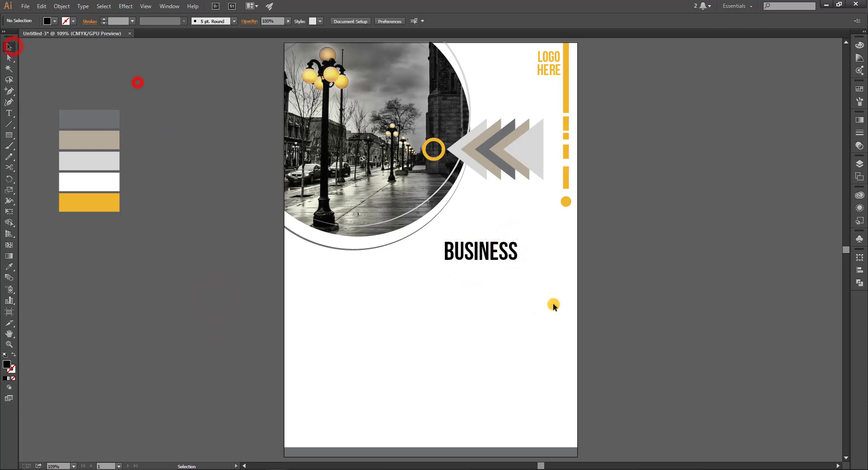
- Set the "BUSINESS" heading's font to Open Sans Bold Italic and shift the heading slightly to the right
left_click(494, 250)
left_click(339, 18)
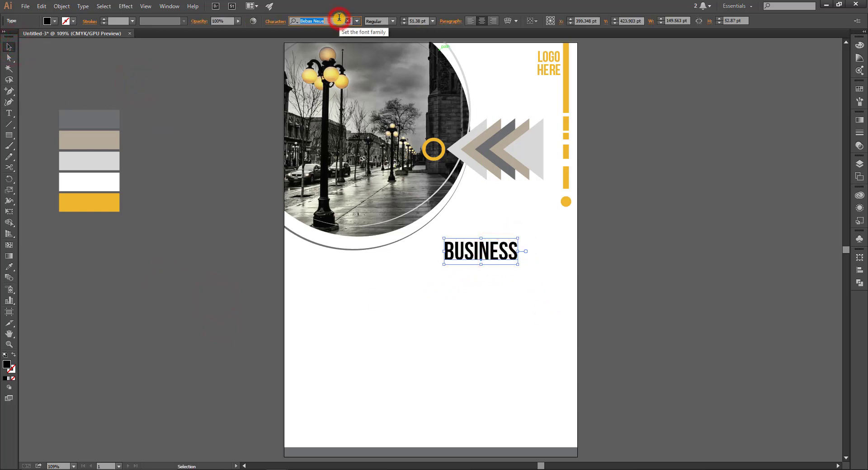
type("op")
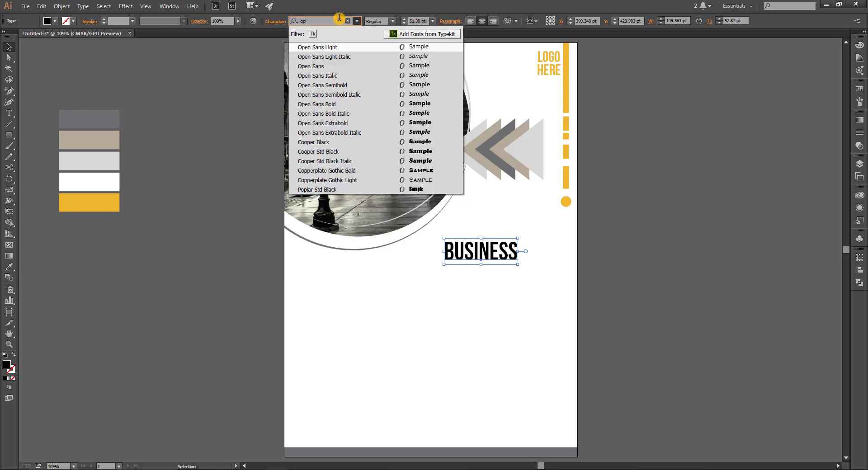
type("en")
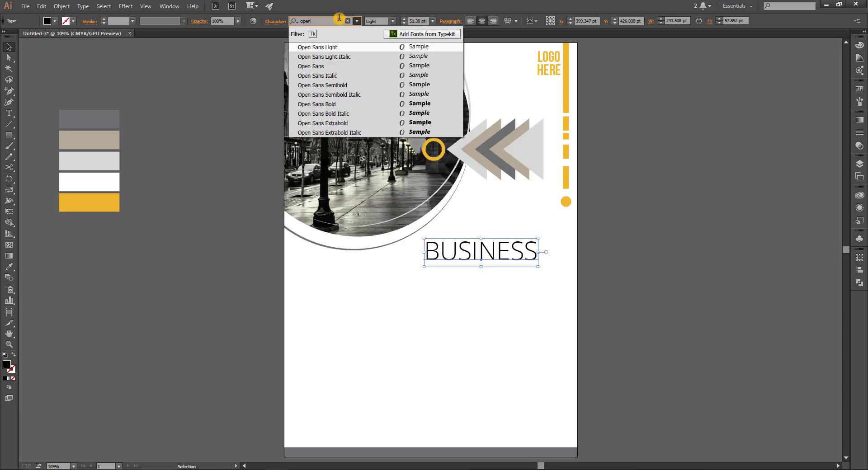
left_click(324, 113)
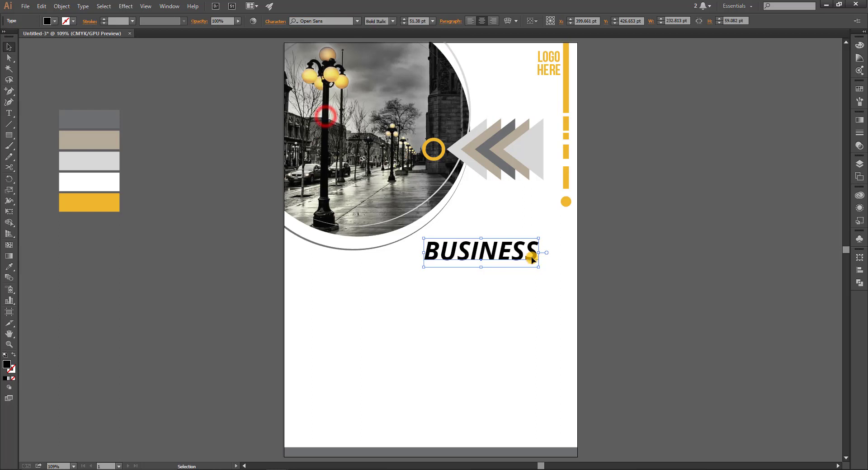
left_click(545, 259)
left_click_drag(493, 261, 509, 261)
- Copy the "BUSINESS" heading directly beneath itself and change the copy's text to "BROUCHER"
left_click_drag(517, 259, 515, 284)
double_click(513, 275)
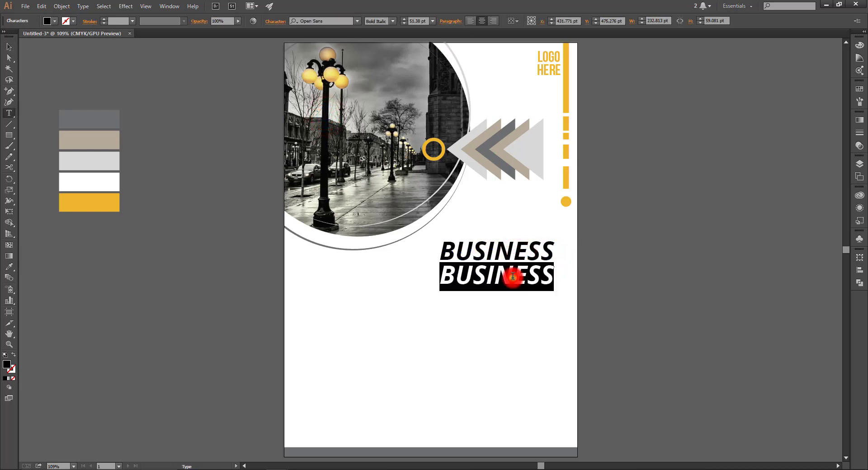
type("BROUCHER")
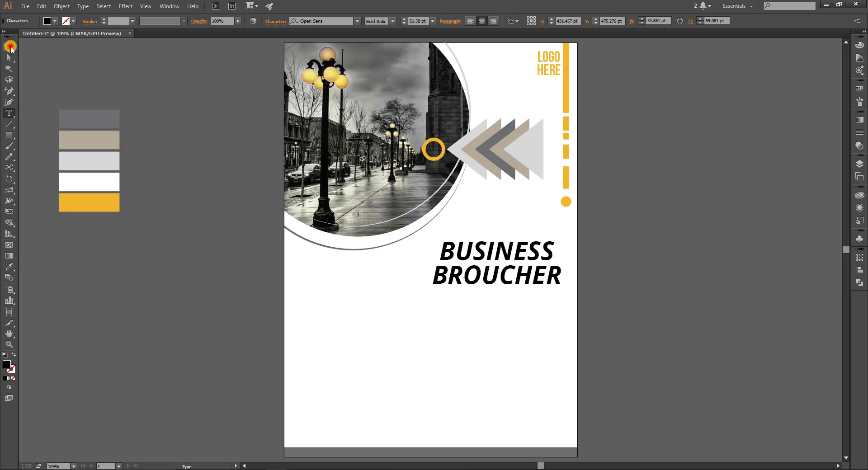
left_click(9, 47)
left_click(178, 140)
- Copy the "BROUCHER" line directly beneath itself and change the copy's text to "DESIGN"
left_click_drag(472, 288, 473, 310)
double_click(472, 310)
type("DESI")
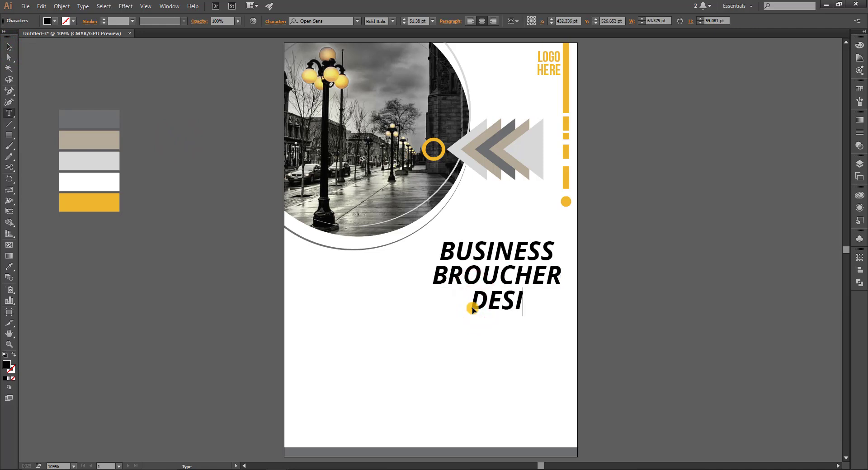
type("GN")
left_click(10, 46)
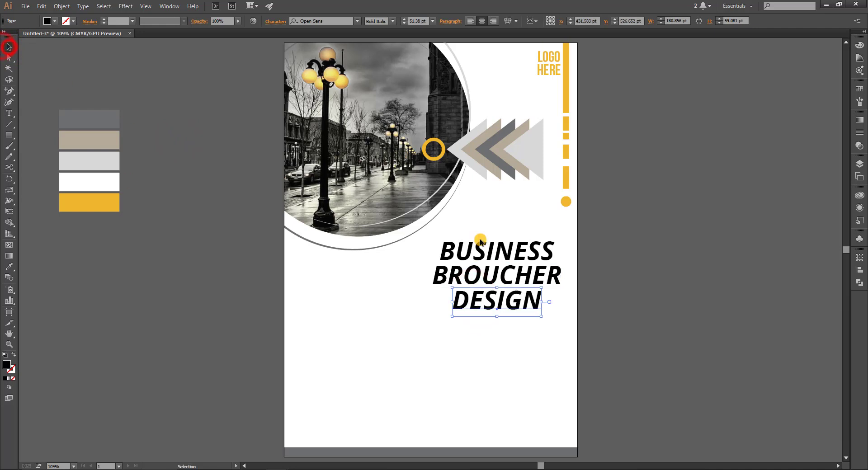
- Colour the "BUSINESS" and "BROUCHER" heading lines yellow by sampling the yellow swatch
left_click(476, 243)
key("i")
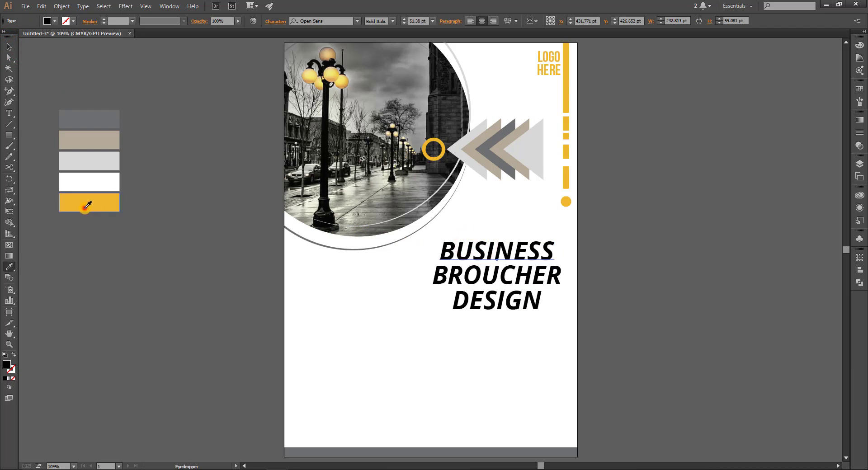
left_click(85, 206)
key("v")
left_click(443, 268)
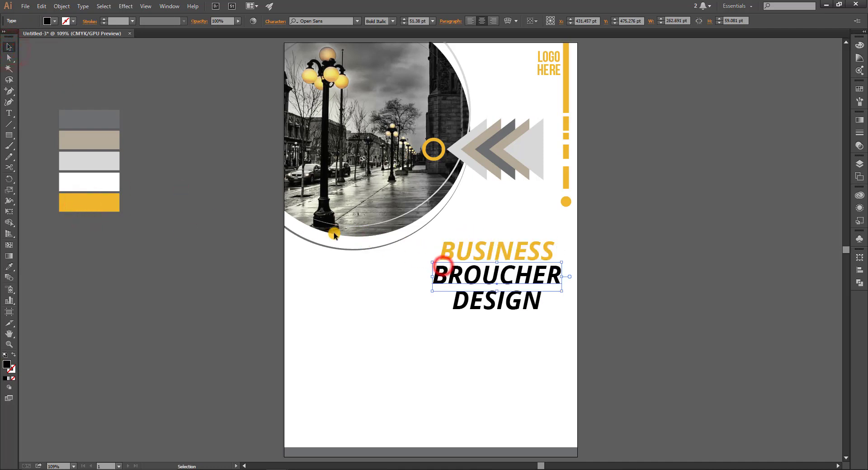
key("i")
left_click(114, 196)
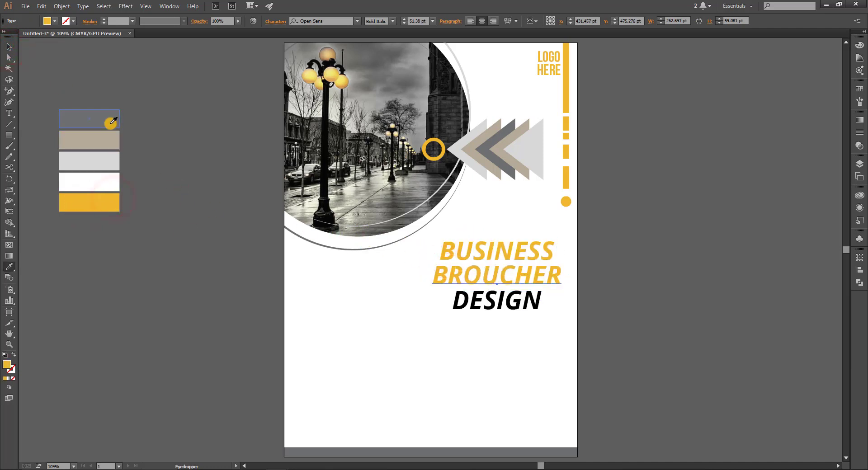
- Colour the "DESIGN" heading line dark grey by sampling the dark grey swatch
left_click(13, 47)
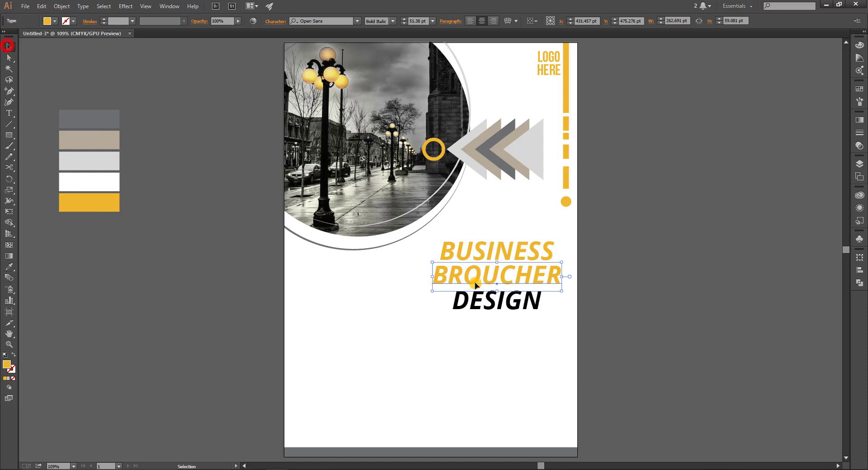
left_click(475, 298)
key("i")
left_click(106, 114)
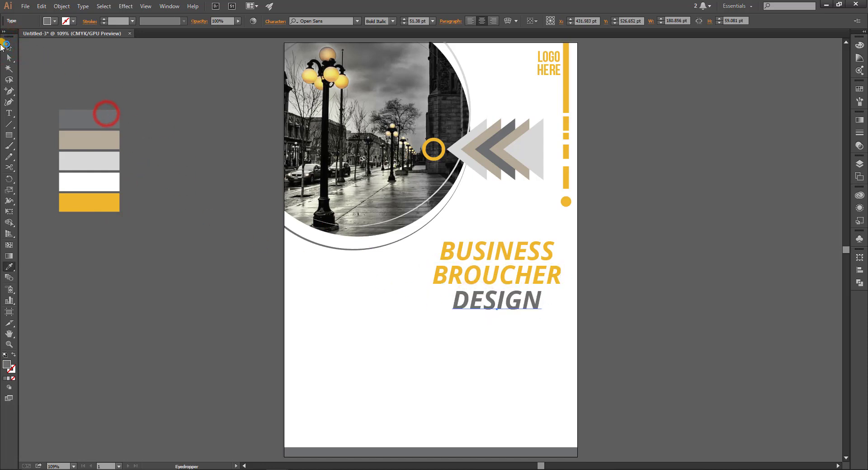
- Left-align the text of the three title lines and move them together back onto the page, slightly higher below the chevrons
left_click(4, 46)
left_click(384, 257)
left_click_drag(416, 254, 466, 307)
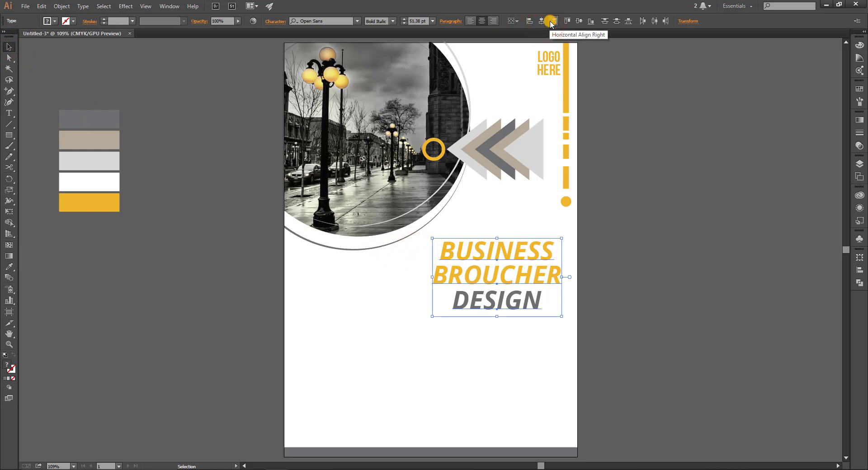
left_click(579, 20)
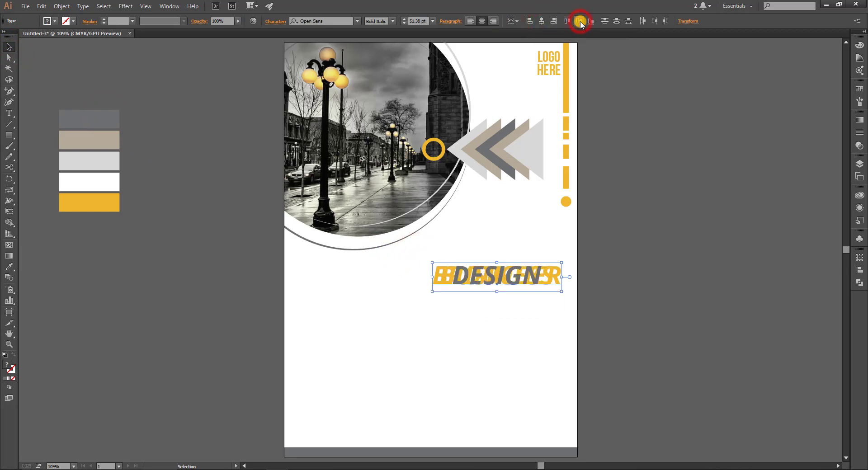
key("ctrl+z")
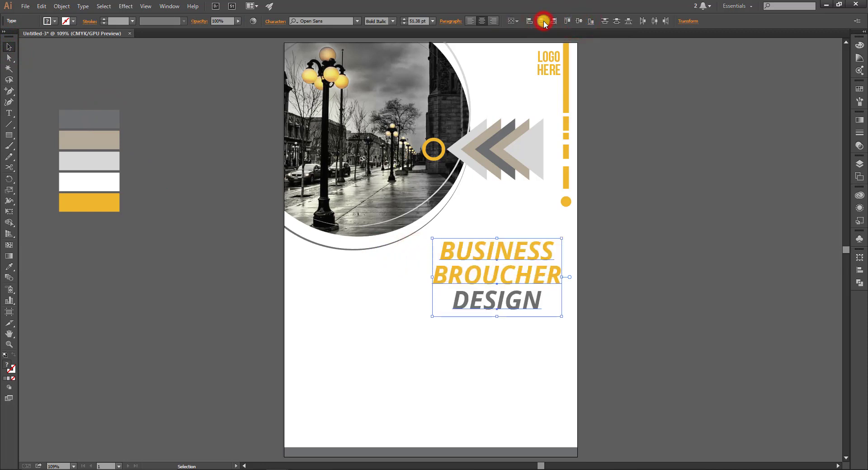
left_click(471, 21)
left_click(650, 171)
left_click_drag(640, 224, 560, 289)
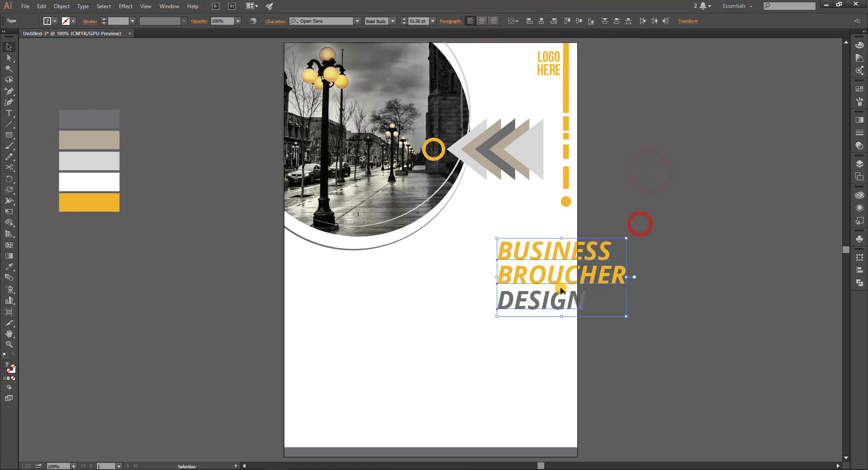
left_click_drag(537, 258, 492, 241)
left_click(597, 219)
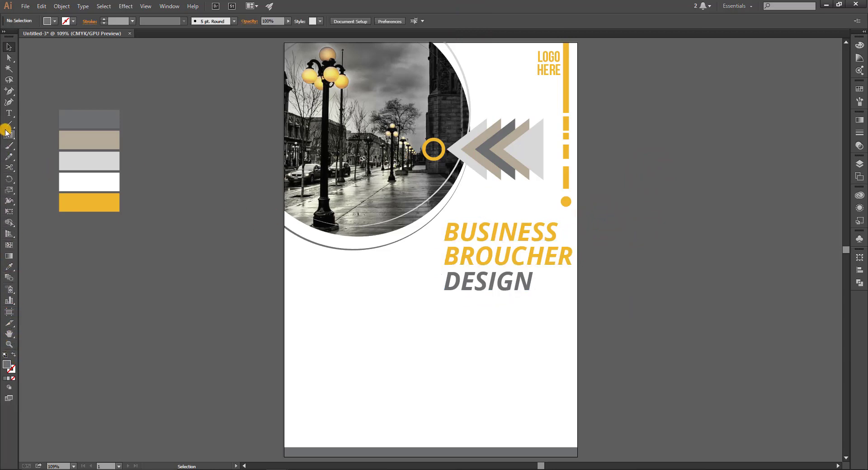
- Shift the three title lines together slightly to the left
left_click_drag(6, 132, 35, 174)
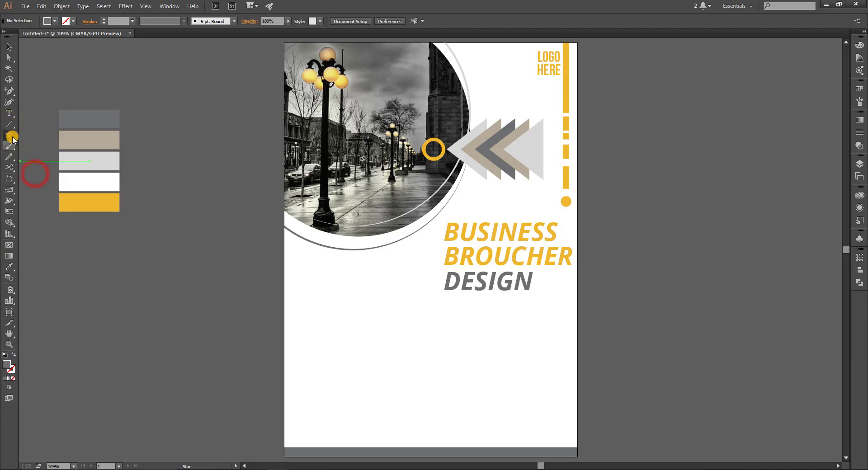
left_click_drag(6, 130, 47, 149)
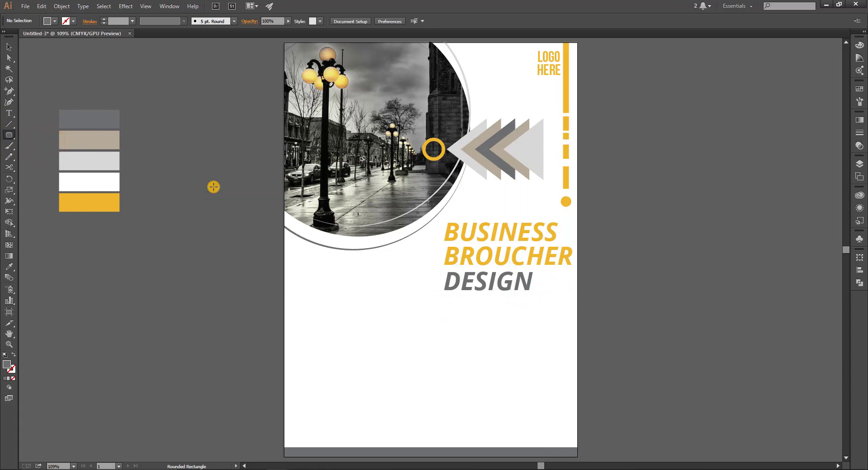
left_click(10, 55)
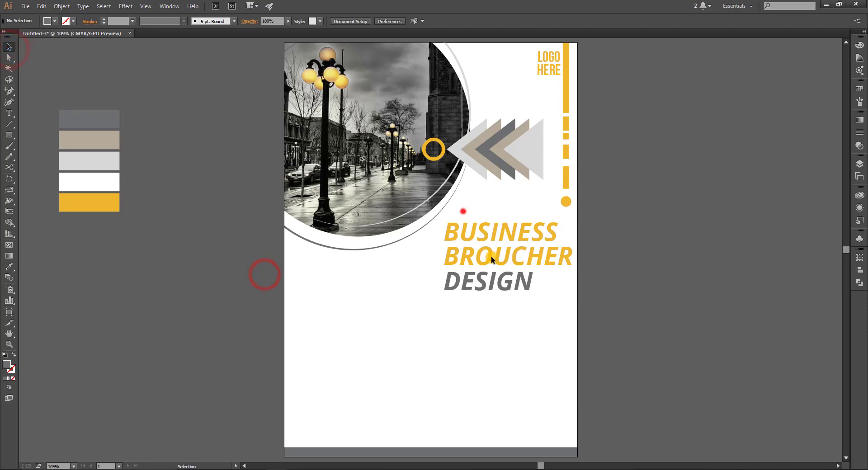
left_click_drag(463, 211, 482, 266)
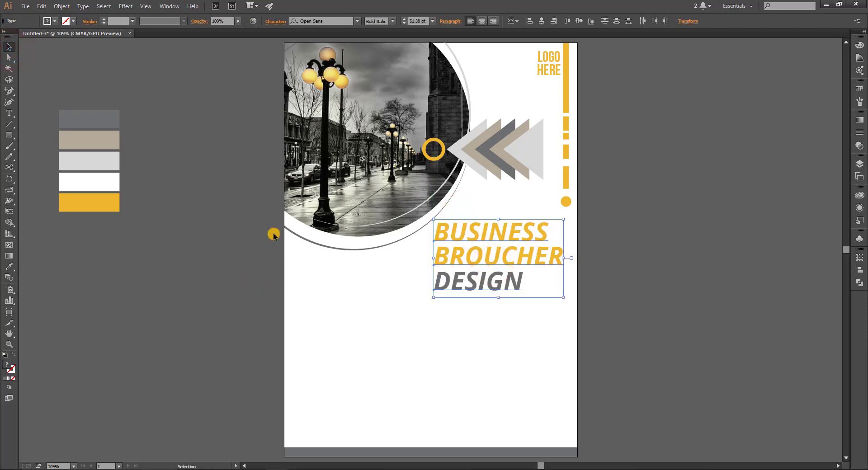
- Draw a grey rounded rectangle about 80 by 37 pt beside "DESIGN" and shift it slightly closer to the word
left_click(7, 135)
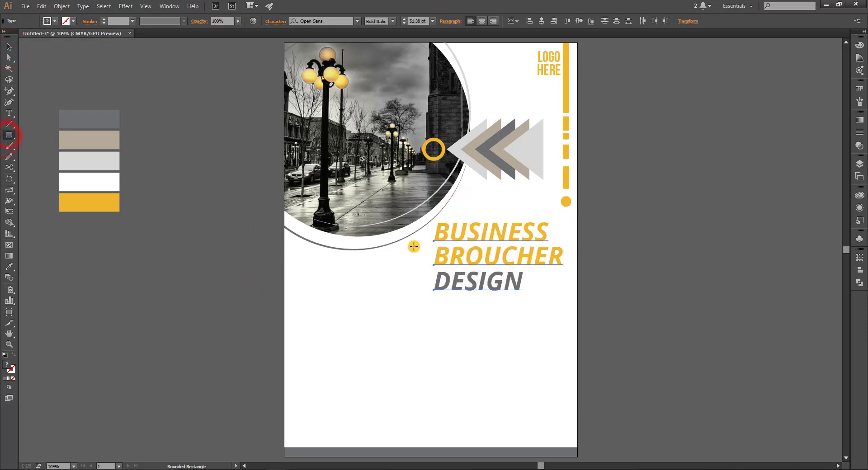
left_click_drag(528, 272, 568, 290)
left_click(9, 46)
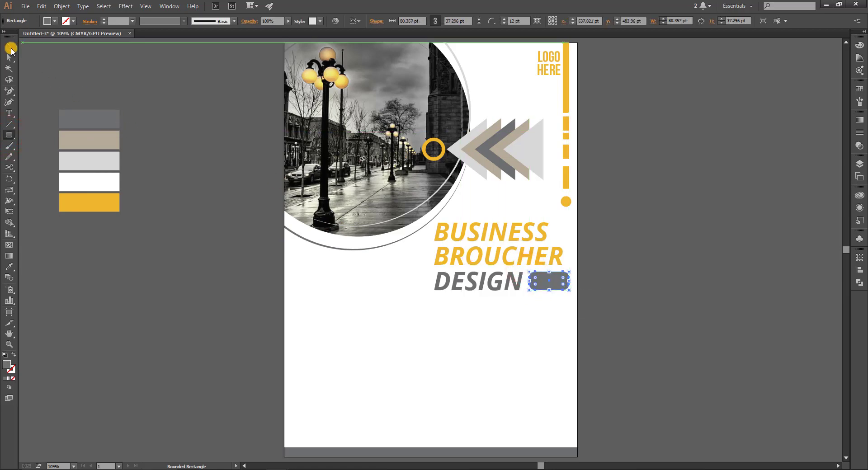
left_click(754, 272)
key("ctrl+plus")
key("ctrl+plus")
key("ctrl+plus")
key("space")
left_click_drag(723, 252, 378, 157)
left_click(401, 245)
left_click_drag(394, 255, 382, 255)
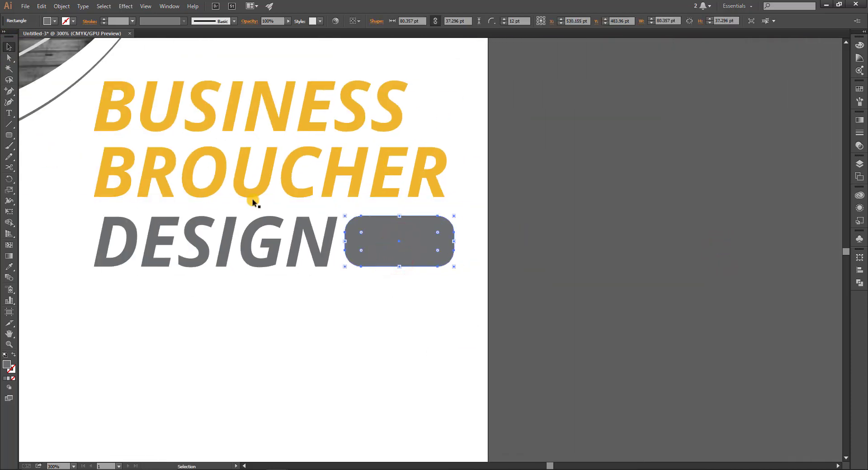
left_click(535, 249)
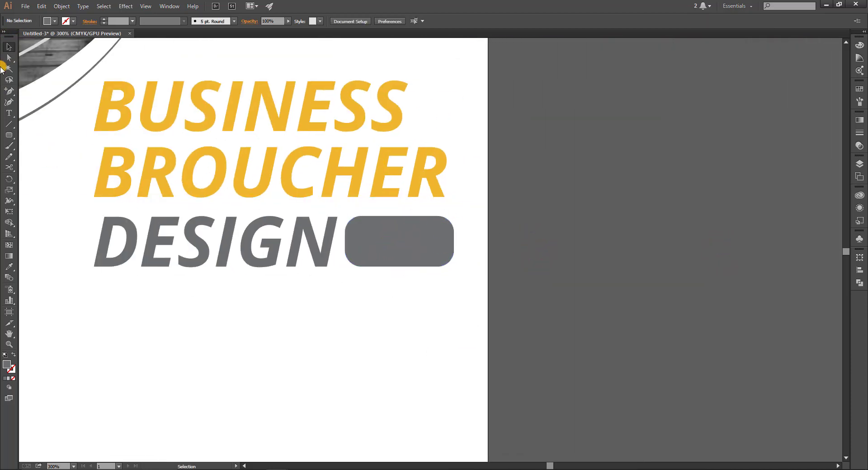
- Draw a small grey curved tail with the Pen tool at the rounded rectangle's upper right corner
key("p")
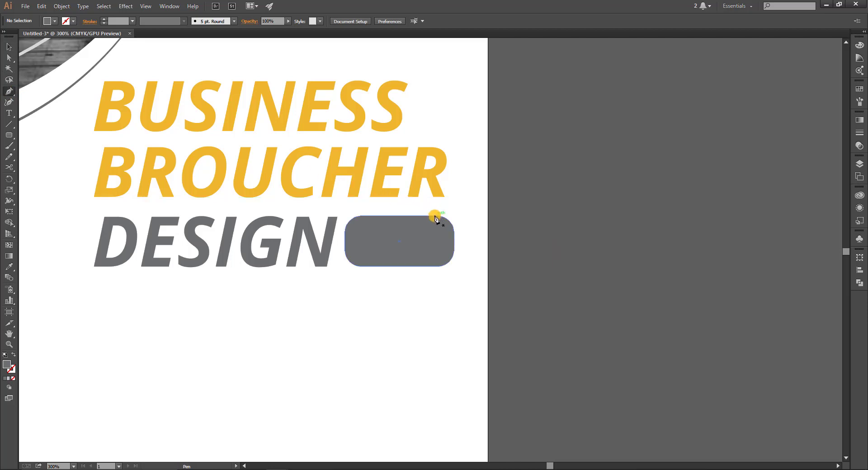
left_click(434, 216)
left_click(476, 217)
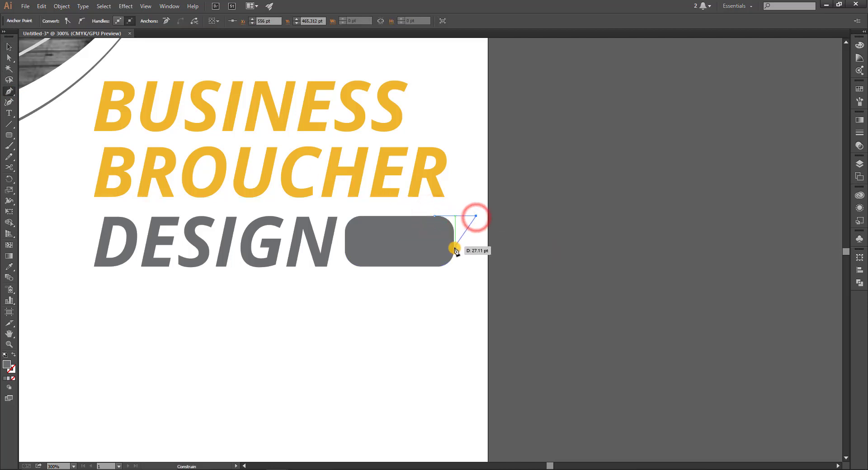
left_click_drag(453, 249, 451, 276)
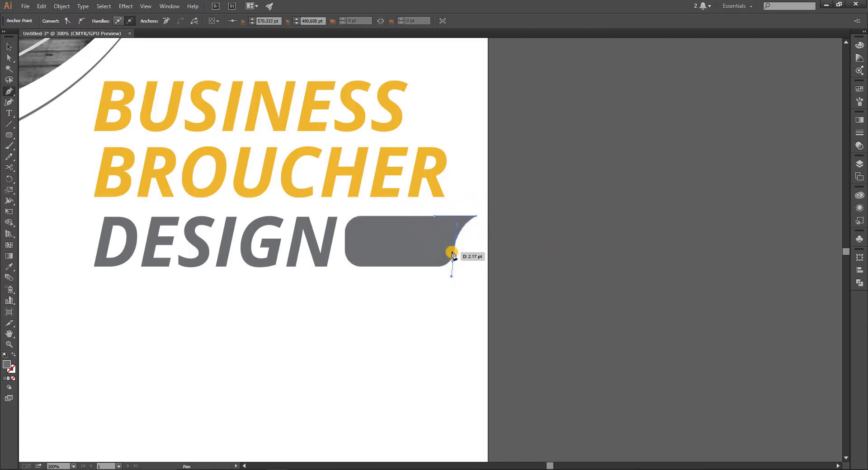
left_click(454, 249)
left_click(435, 217)
key("v")
left_click(522, 239)
left_click_drag(425, 256, 425, 257)
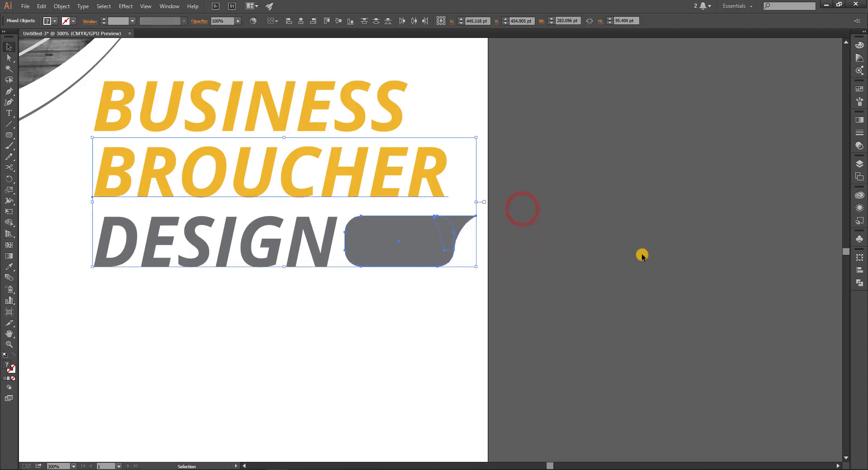
left_click(641, 255)
- Reflect the curved tail across the vertical axis and move it to the rounded rectangle's upper left corner
left_click(466, 226)
right_click(465, 227)
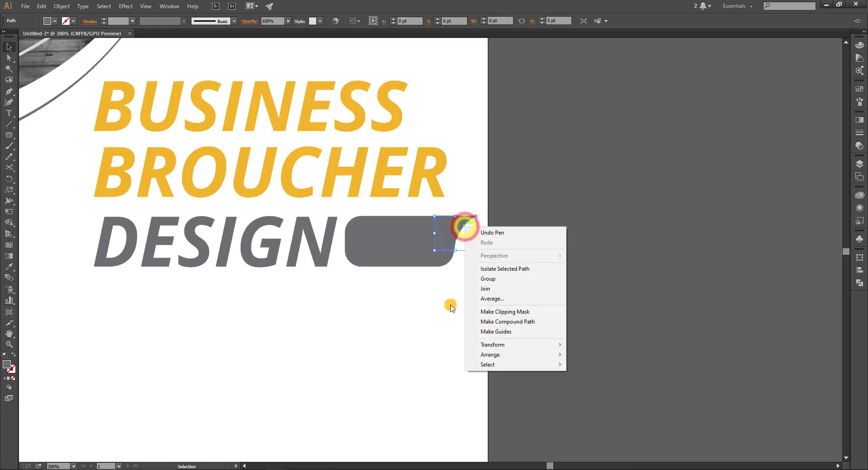
mouse_move(522, 348)
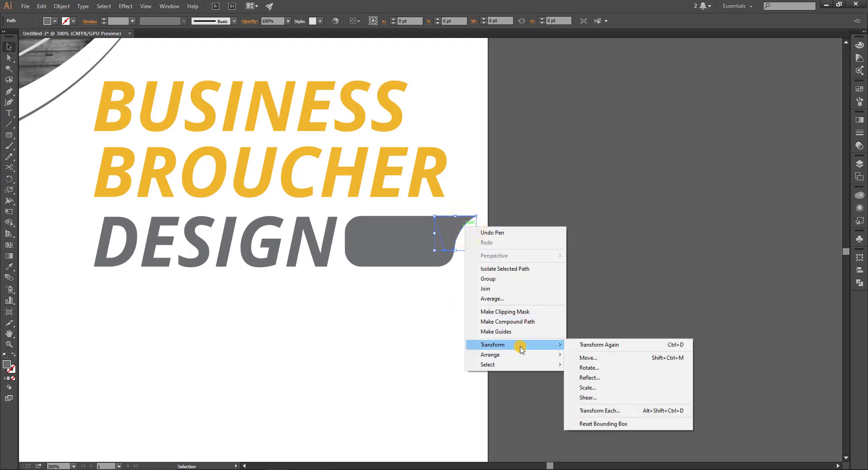
left_click(608, 377)
left_click(679, 305)
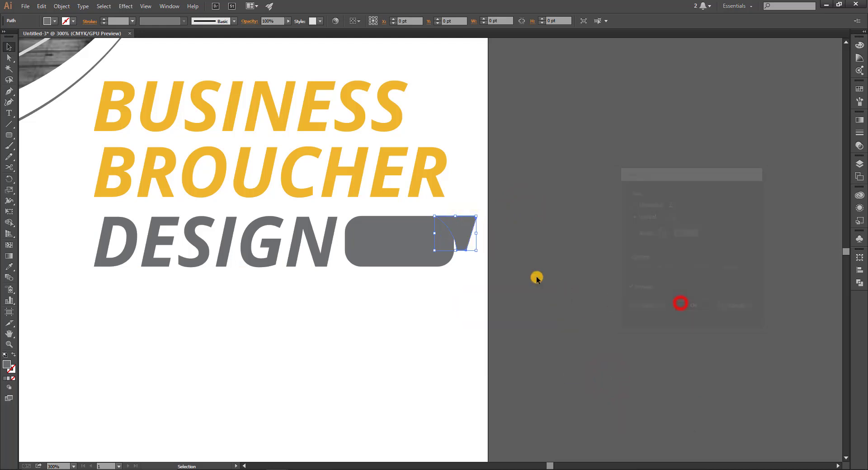
left_click_drag(462, 243, 351, 243)
left_click(394, 207)
left_click_drag(378, 207, 363, 235)
key("ctrl+z")
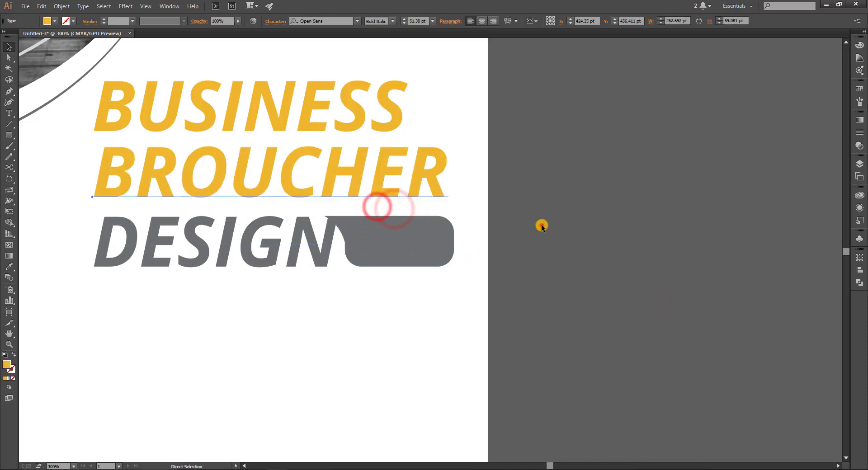
left_click(542, 225)
- Nudge the rounded rectangle and its tail together to the right, clear of the word "DESIGN"
left_click(436, 298)
left_click_drag(406, 272, 349, 217)
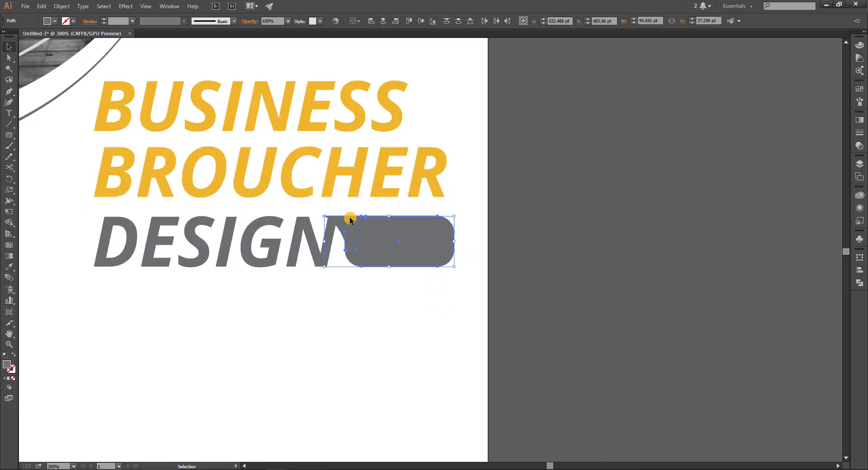
key("Right")
key("Right")
key("Right")
key("Right")
key("Right")
key("Right")
key("Right")
key("Right")
key("Right")
key("Right")
key("Right")
key("Right")
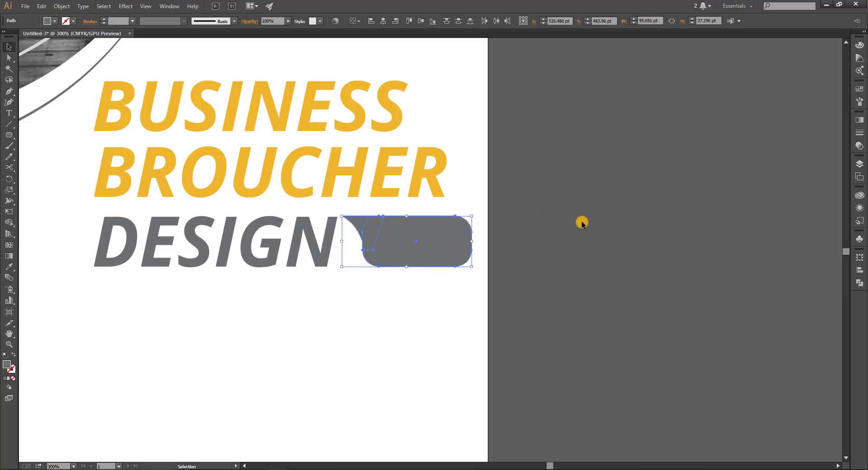
left_click(582, 223)
- Shear the rounded rectangle with Free Transform so its sides slant like the italic title text
left_click(431, 260)
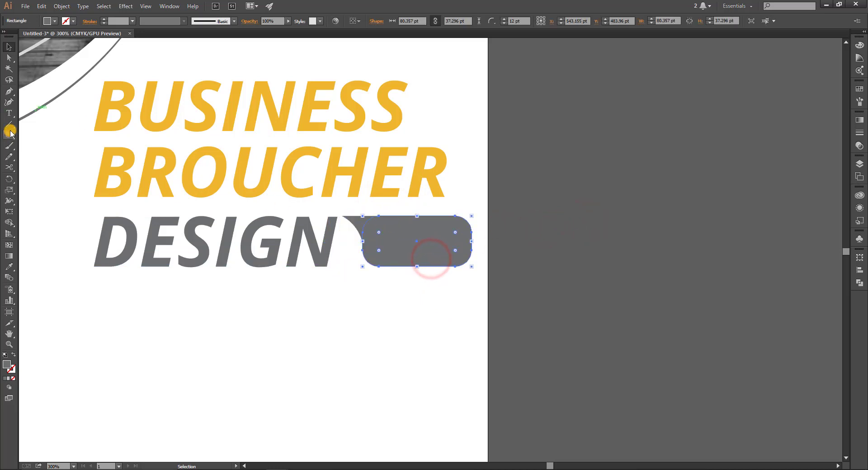
left_click(8, 214)
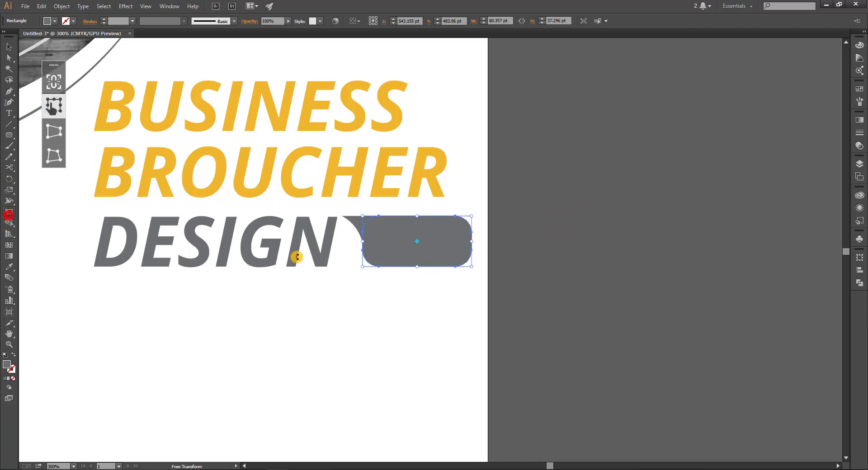
left_click_drag(417, 269, 405, 269)
key("v")
left_click(653, 232)
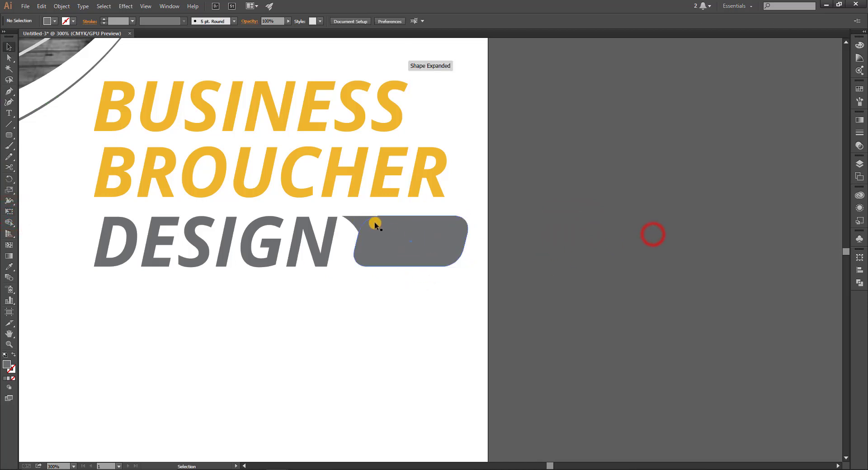
- Nudge the curved tail slightly left to fit the slanted rectangle's upper left corner
left_click(366, 222)
key("Down")
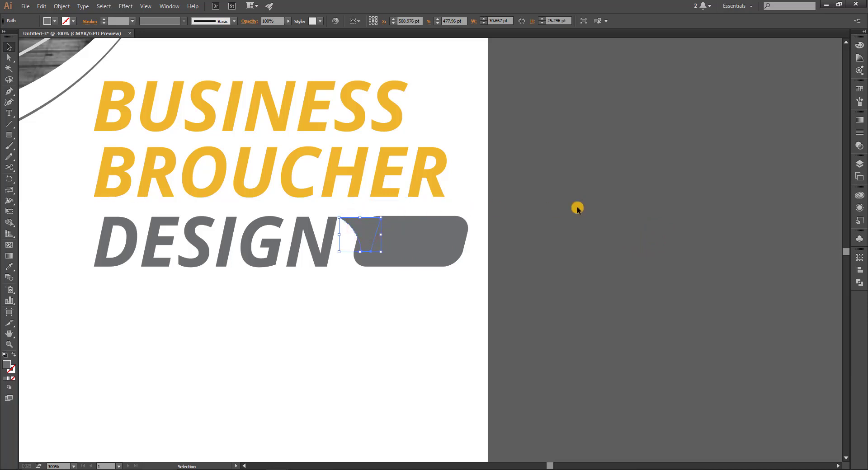
left_click(578, 209)
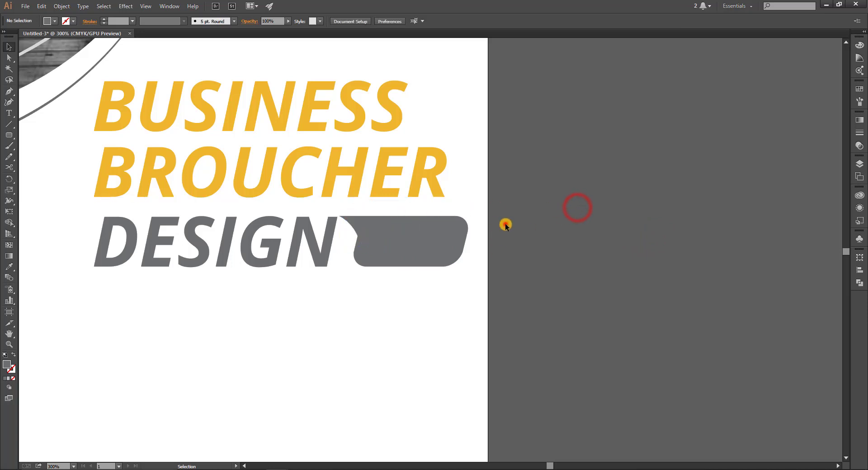
left_click_drag(506, 225, 384, 292)
left_click(380, 294)
- Move the curved tail's lower left anchor point left with Direct Selection so the tail meets the rounded rectangle's left edge
left_click(357, 231)
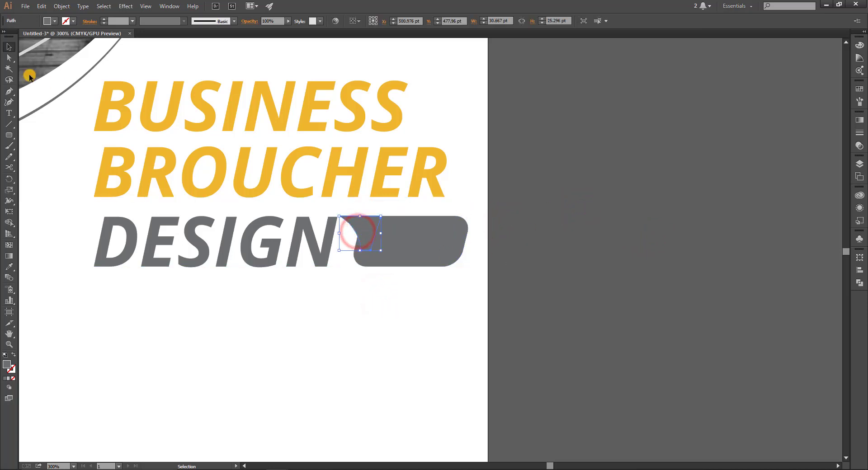
left_click(9, 57)
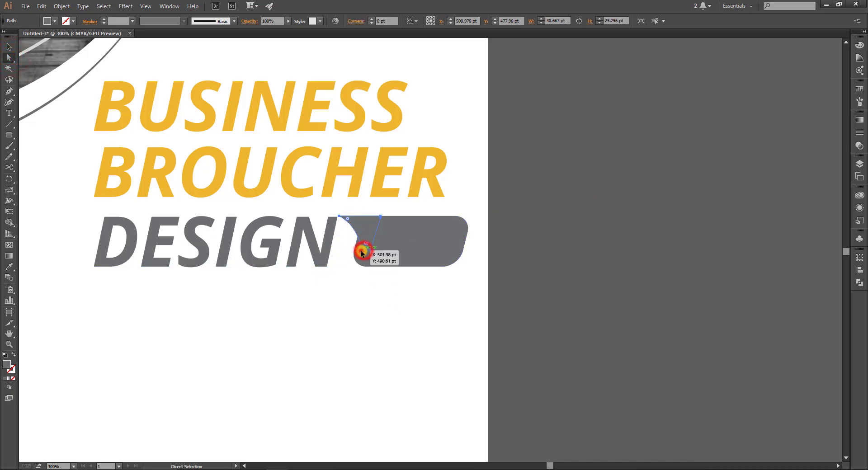
left_click_drag(362, 253, 354, 249)
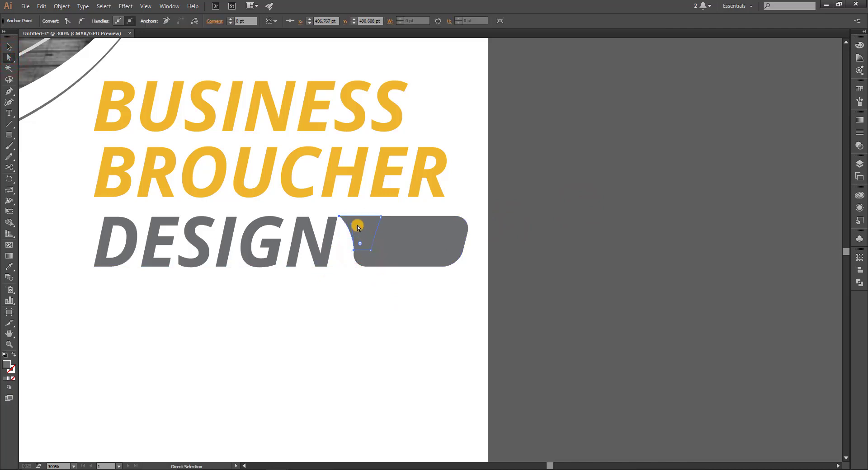
left_click(354, 227)
left_click(568, 212)
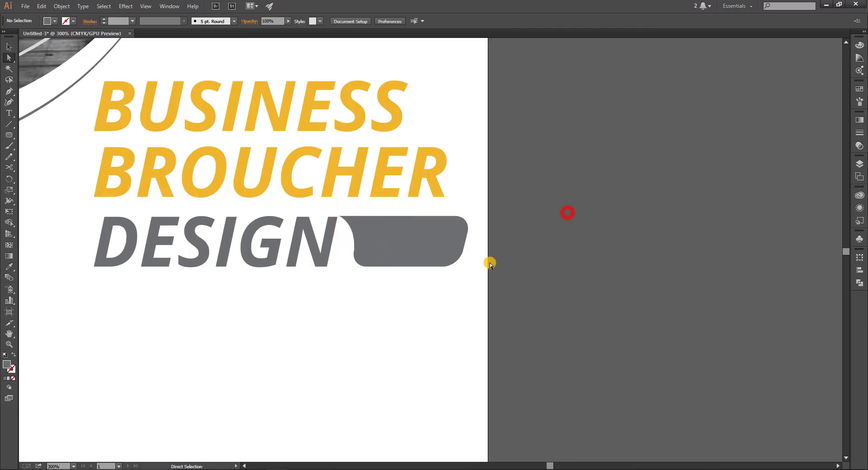
left_click(355, 249)
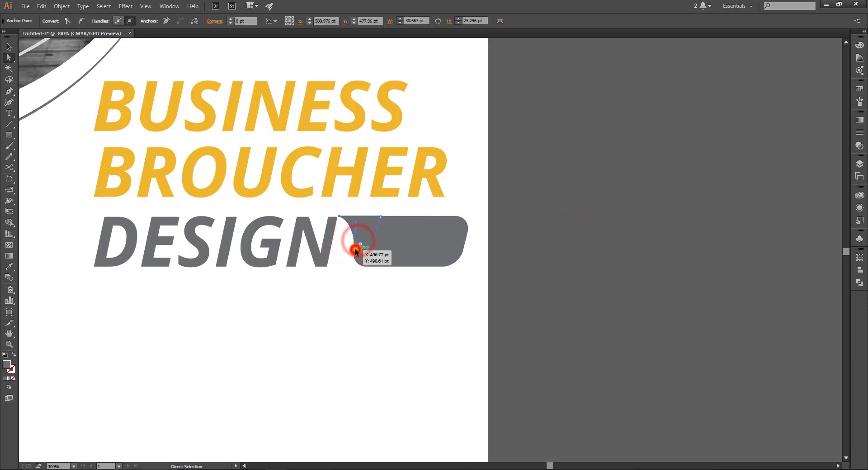
left_click(561, 233)
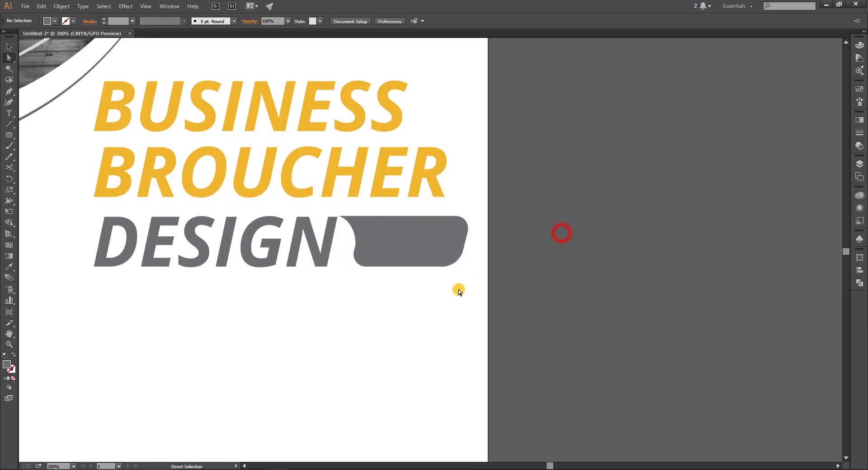
- Select the curved tail and the slanted rounded rectangle and unite them into one shape with Pathfinder
left_click_drag(357, 221, 358, 223)
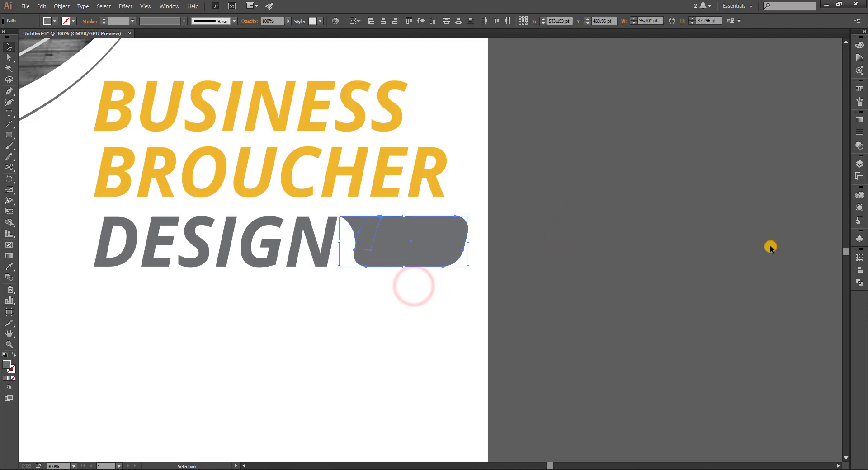
left_click(860, 282)
left_click(758, 275)
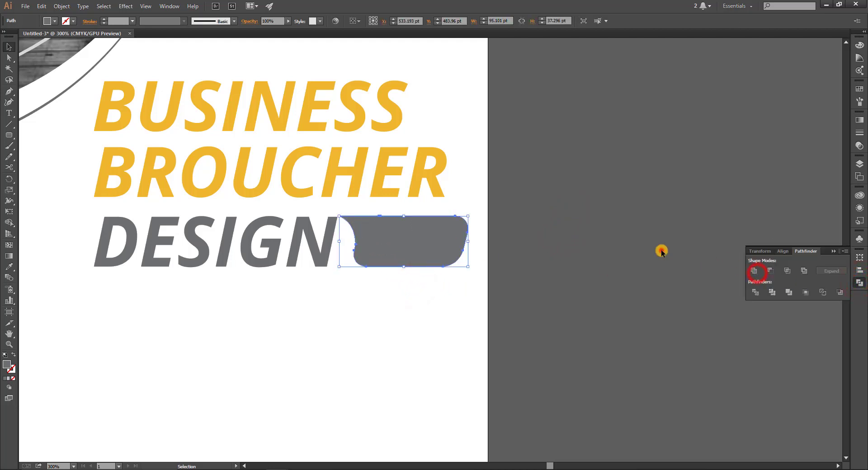
left_click(659, 249)
- Duplicate the "DESIGN" text to its right and change the copy's wording to "2021"
left_click_drag(312, 246, 672, 238)
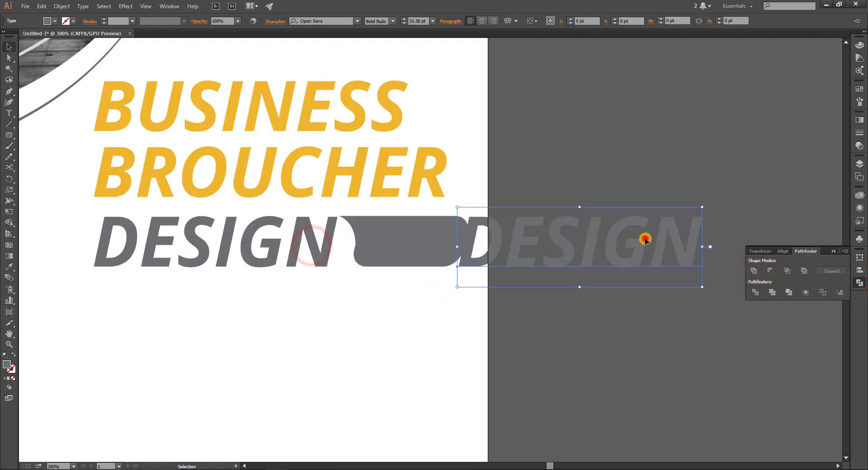
double_click(645, 239)
type("2021")
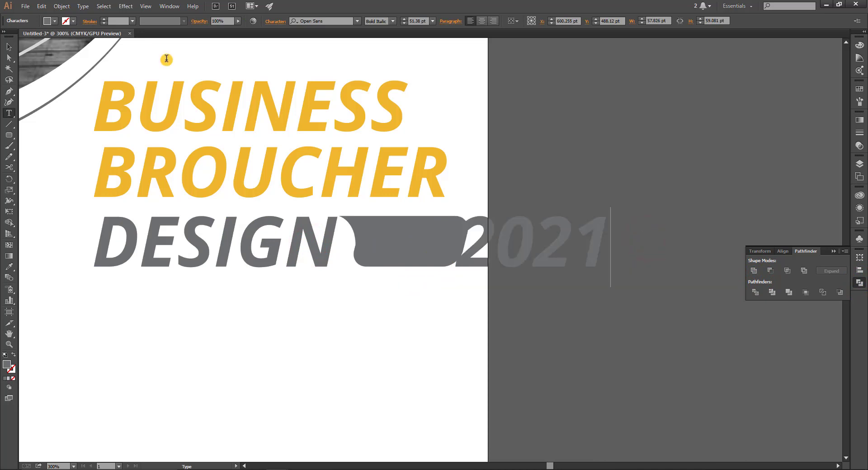
left_click(10, 48)
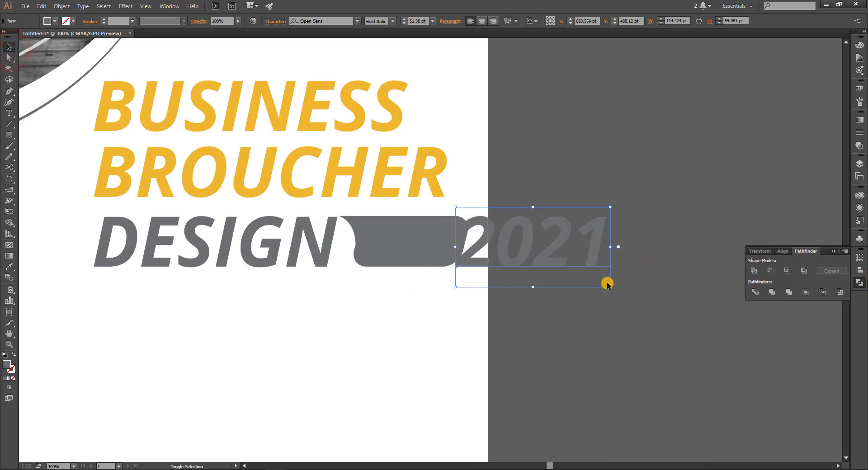
- Scale the "2021" text down to about 25 pt, bring it to the front and position it on the grey label
left_click_drag(608, 284, 577, 270)
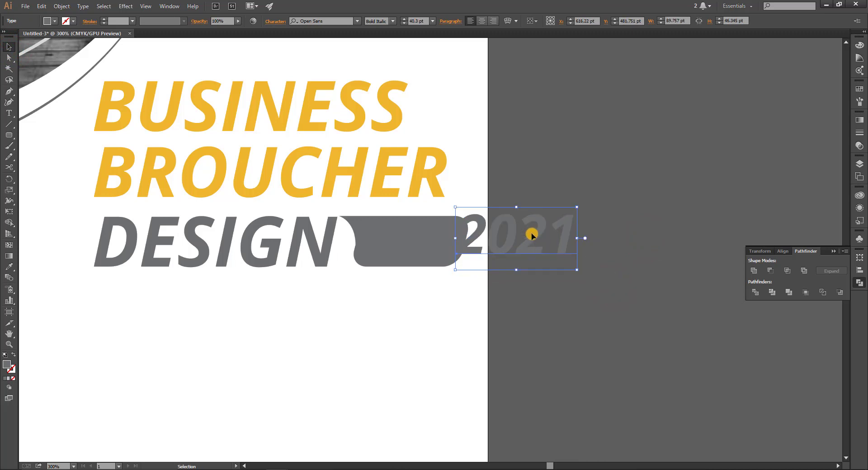
left_click_drag(532, 235, 451, 235)
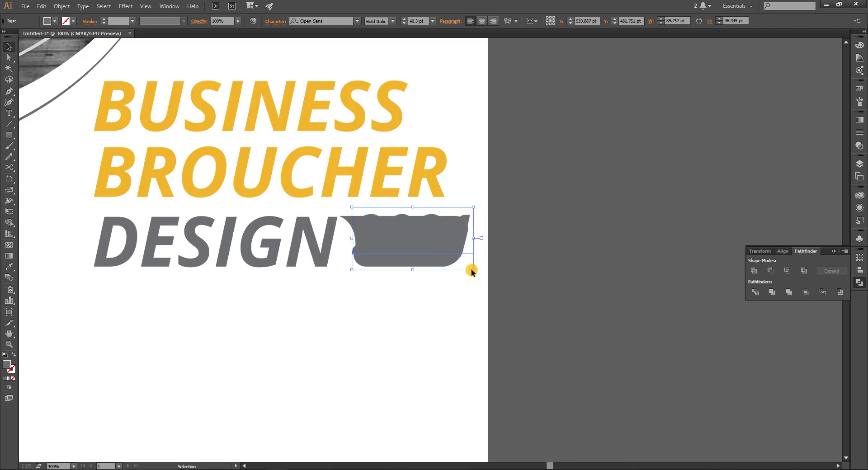
left_click_drag(473, 270, 426, 246)
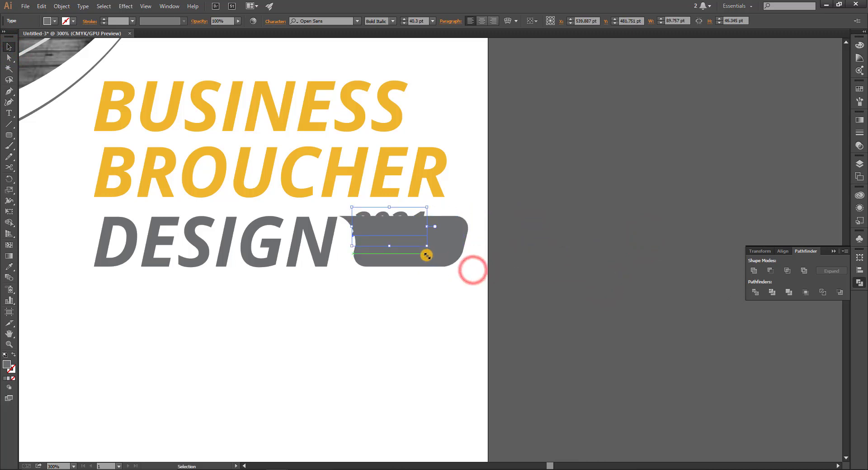
right_click(421, 243)
mouse_move(469, 329)
left_click(521, 328)
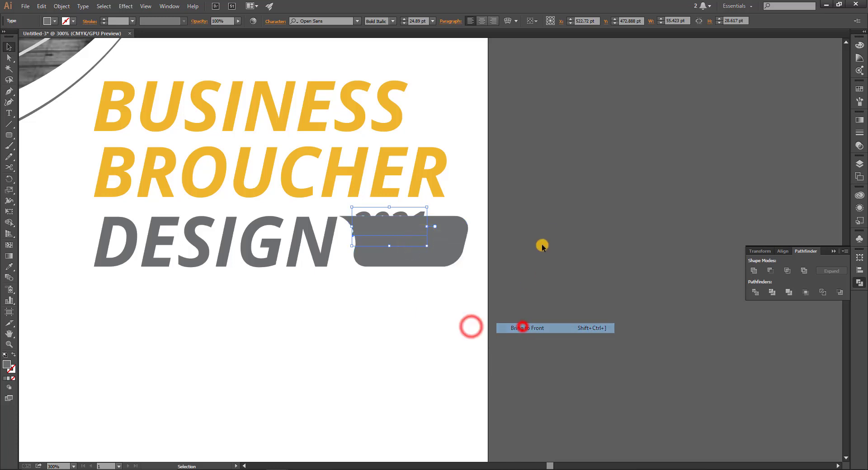
left_click_drag(420, 216, 435, 229)
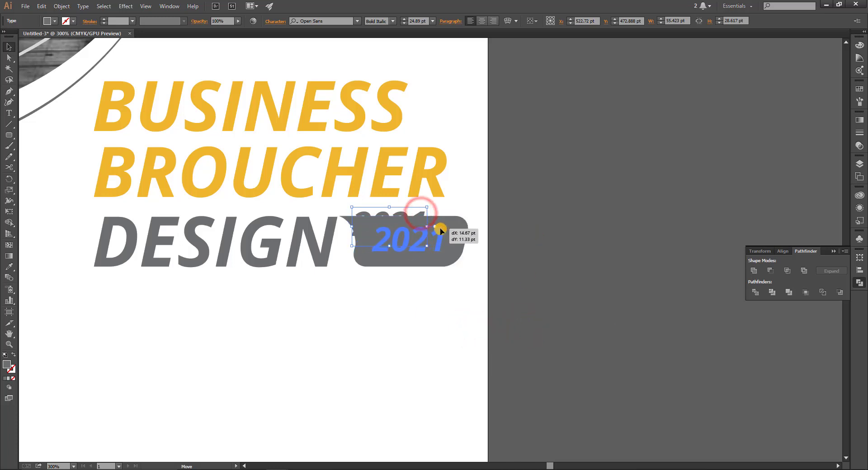
- Colour "2021" white with the Eyedropper, enlarge it slightly within the label and fit the whole artboard in view
key("i")
left_click(406, 348)
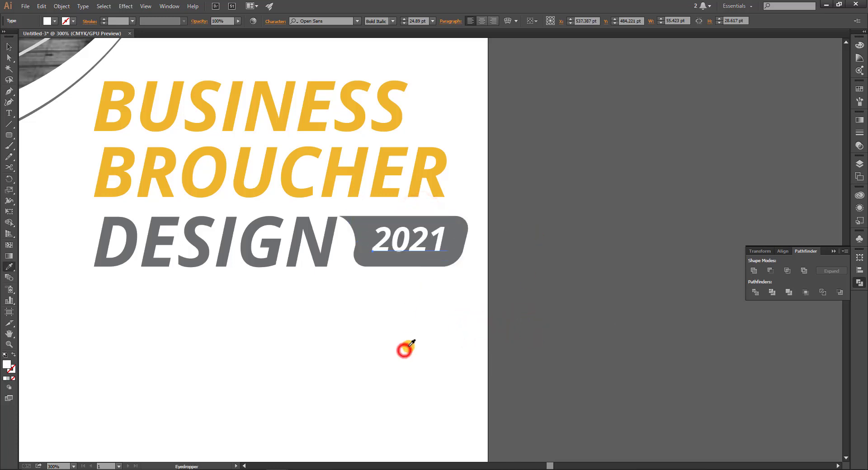
left_click(420, 250, "ctrl")
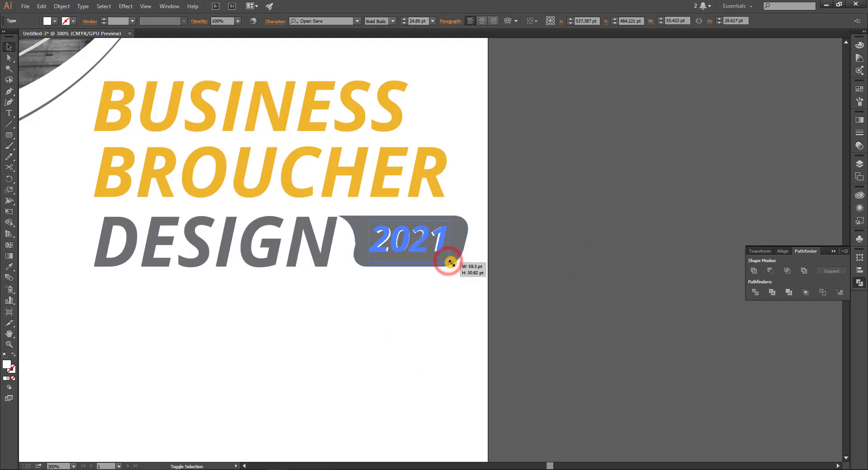
left_click(519, 254)
key("ctrl+0")
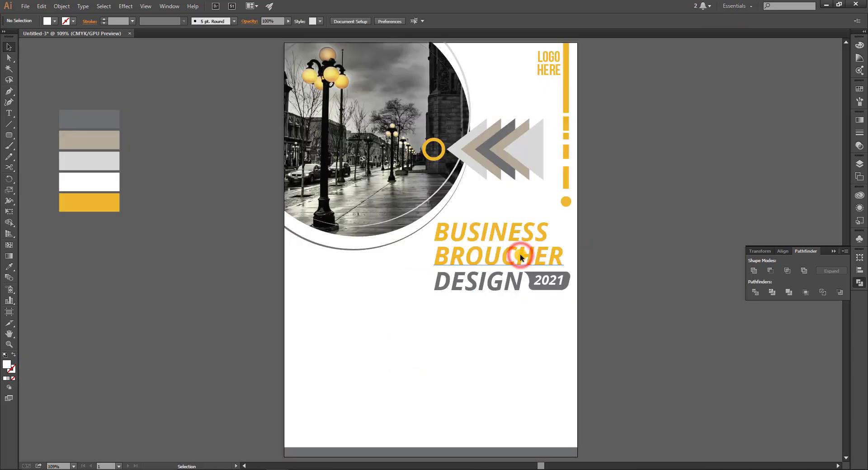
left_click(834, 251)
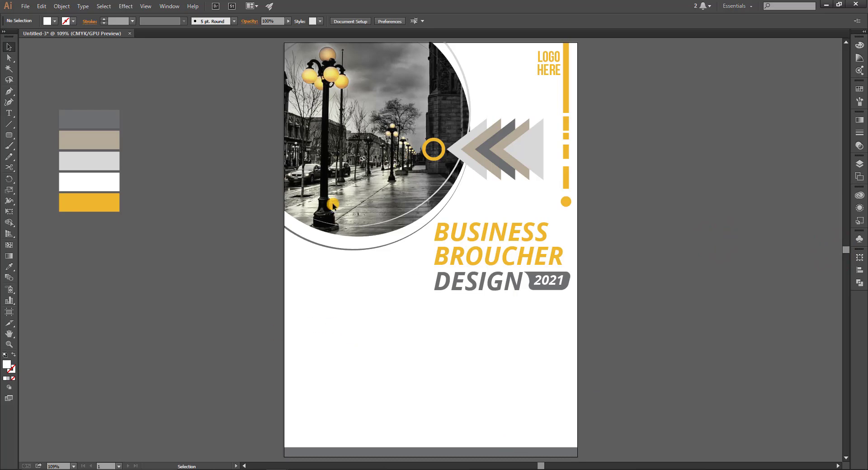
- Duplicate the "BUSINESS" title line into the blank area below the title block
left_click(10, 136)
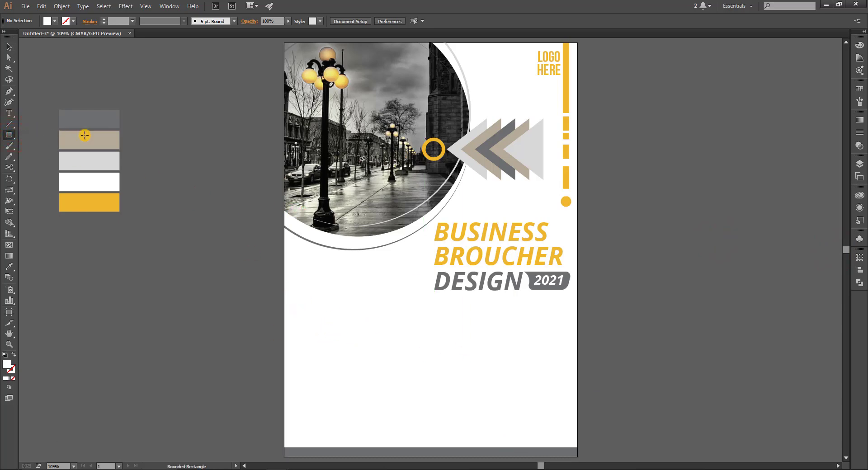
left_click(407, 259)
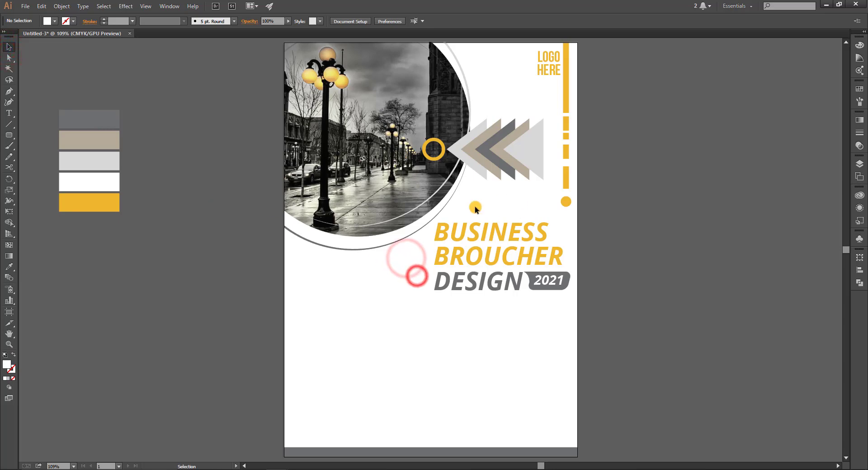
left_click_drag(490, 232, 423, 319)
left_click(674, 274)
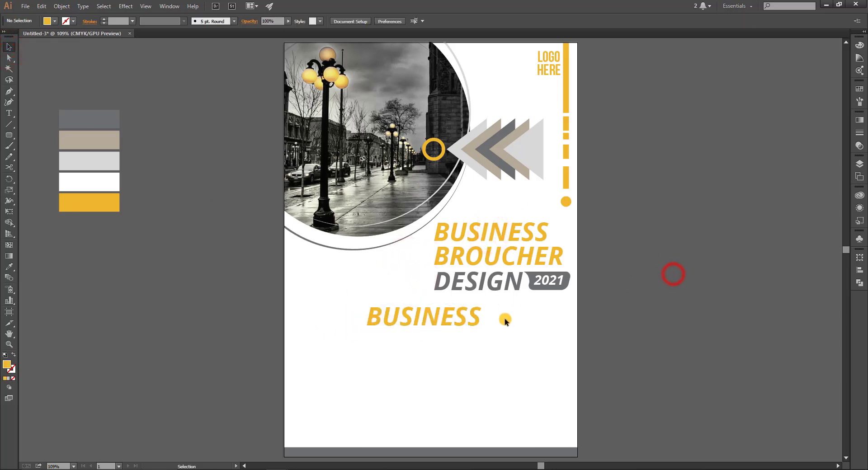
- Scale the three title lines and the "2021" label down slightly together and move them up and to the right
left_click_drag(498, 232, 500, 233)
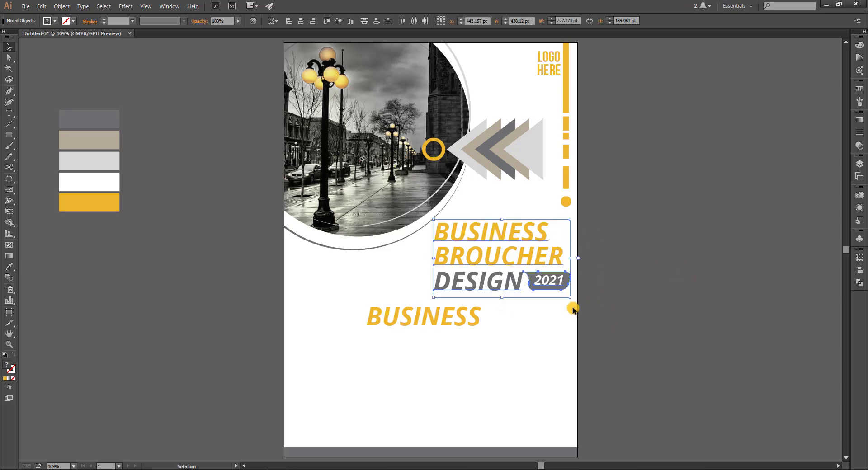
left_click_drag(570, 297, 565, 295)
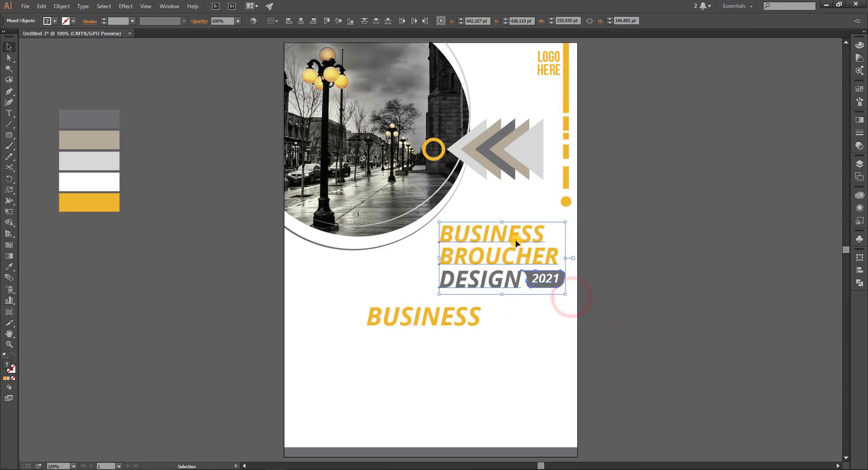
left_click_drag(516, 242, 523, 221)
left_click(638, 217)
- Change the wording of the duplicated "BUSINESS" text below the title to "HEADLINE"
left_click(456, 318)
triple_click(451, 319)
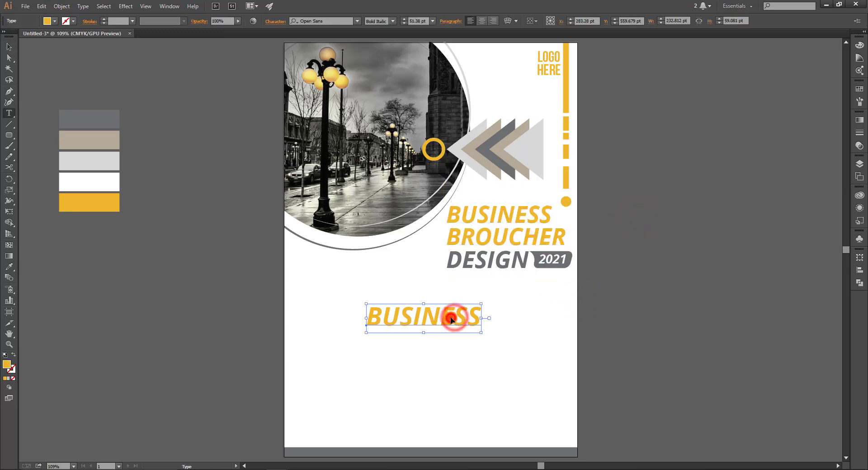
type("HEADLINE")
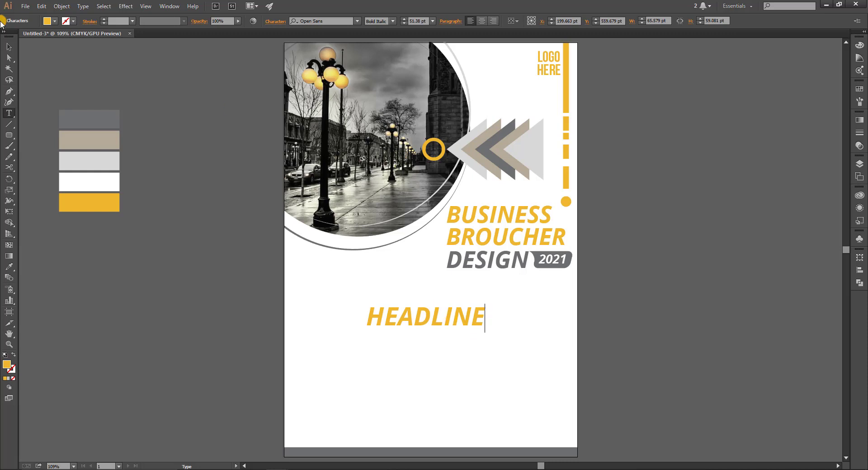
left_click(9, 47)
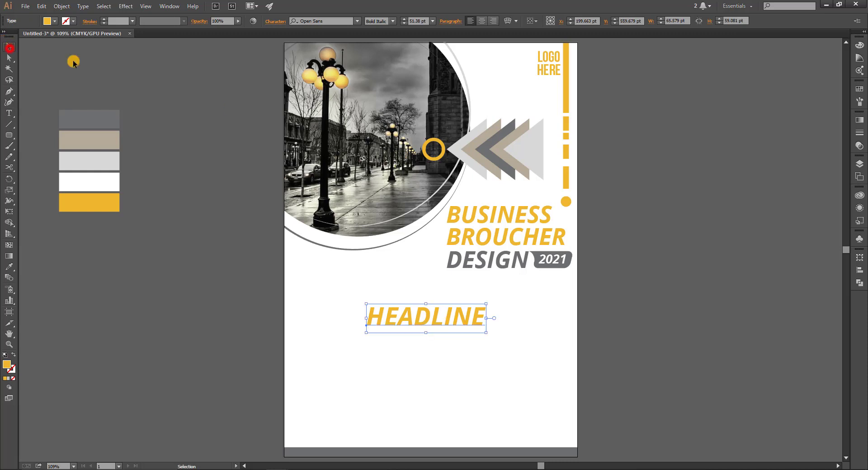
- Set the "HEADLINE" text to the Bold font style and move it up slightly
left_click(394, 22)
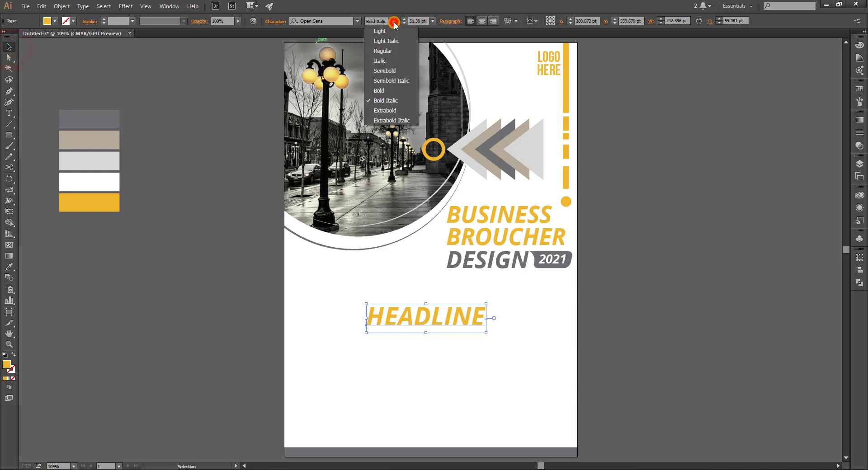
left_click(392, 91)
left_click(459, 300)
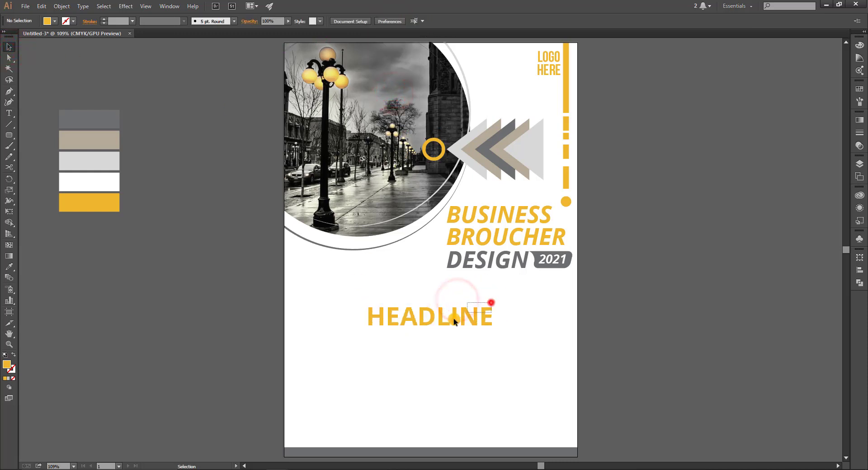
mouse_move(455, 320)
left_mouse_down()
mouse_move(472, 305)
mouse_move(467, 312)
left_mouse_up()
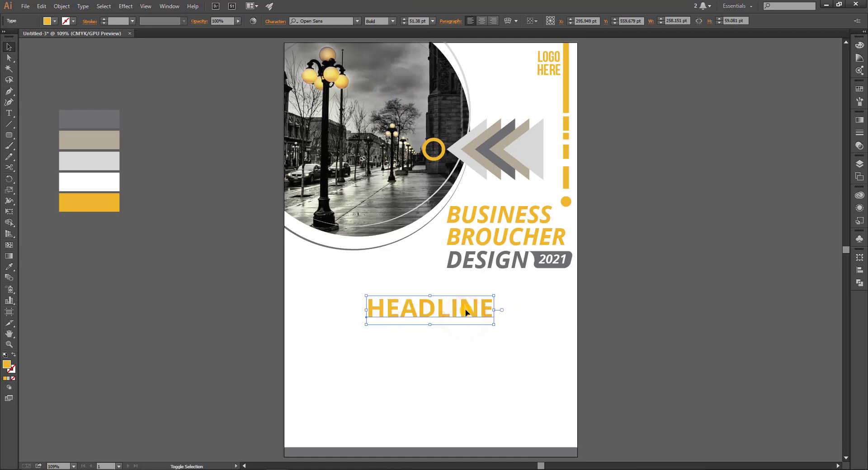
- Recolour the "HEADLINE" text white by sampling the page background
left_click(307, 311)
left_click(273, 304)
left_click(435, 319)
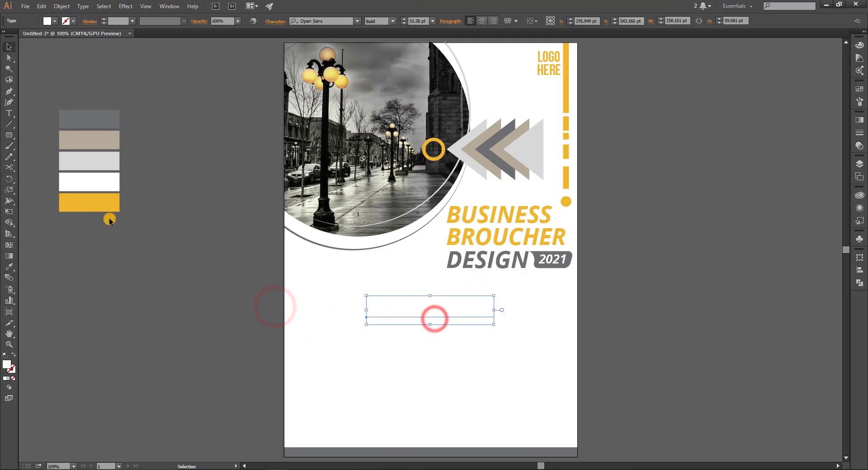
- Draw a rounded rectangle about 366 by 87 pt over "HEADLINE" and fill it with the beige swatch colour
left_click(8, 134)
left_click_drag(338, 288, 519, 331)
key("i")
left_click(109, 145)
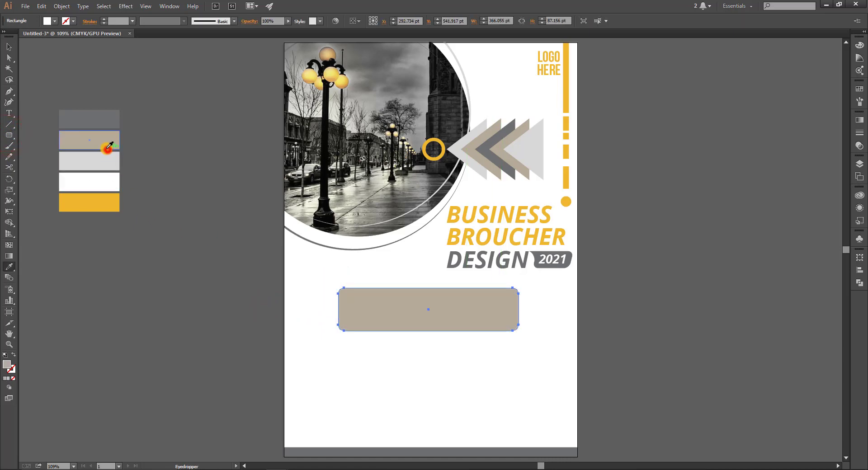
- Send the beige rounded rectangle to the back of the stacking order and deselect it
left_click(6, 43)
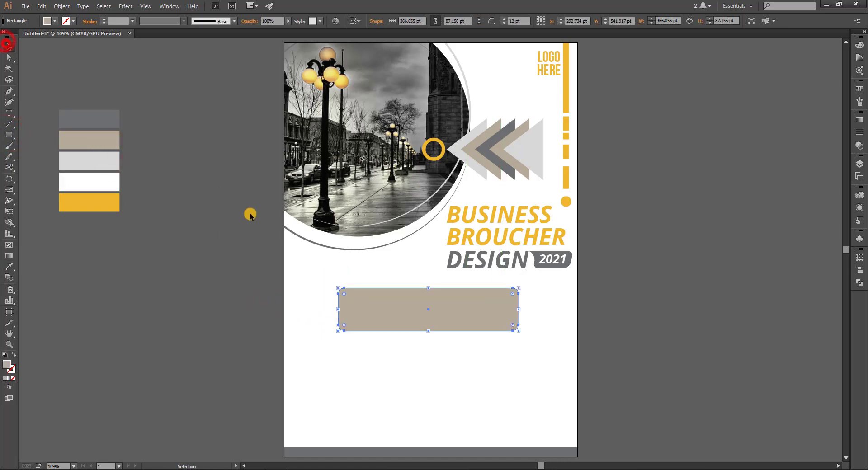
right_click(394, 330)
mouse_move(436, 306)
left_click(533, 341)
left_click(701, 315)
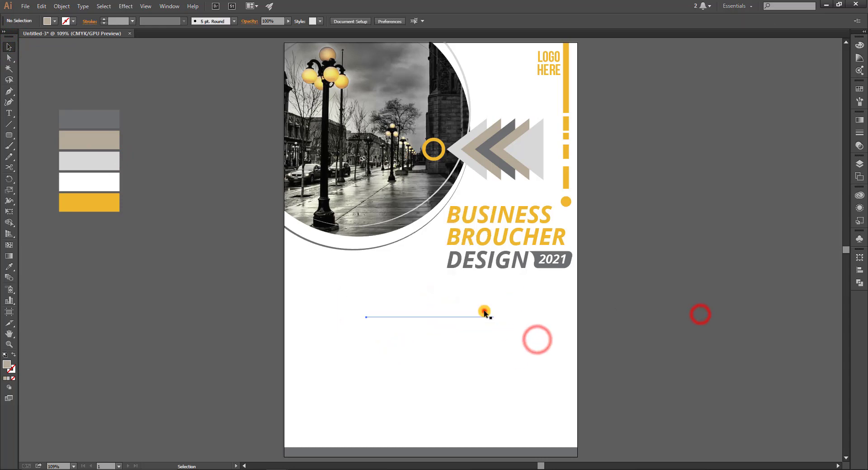
- Bring the beige rounded rectangle forward in the stacking order, directly behind the "HEADLINE" text
left_click(485, 312)
left_click(623, 339)
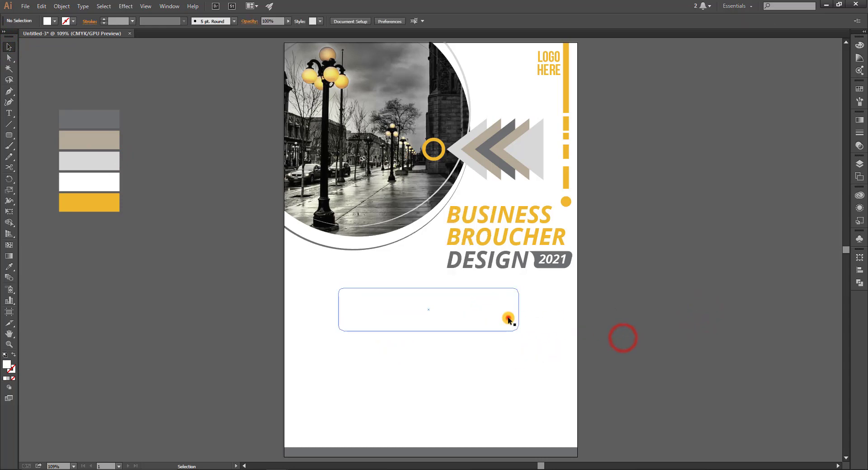
left_click(508, 319)
key("ctrl+bracketright")
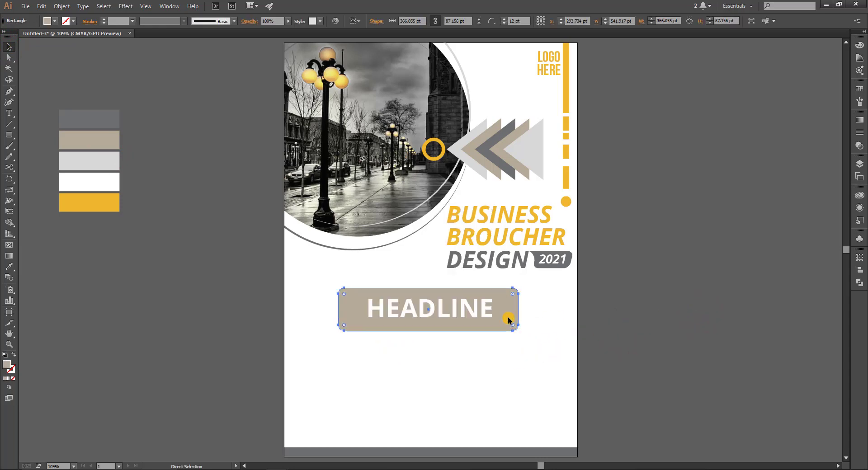
left_click(553, 336)
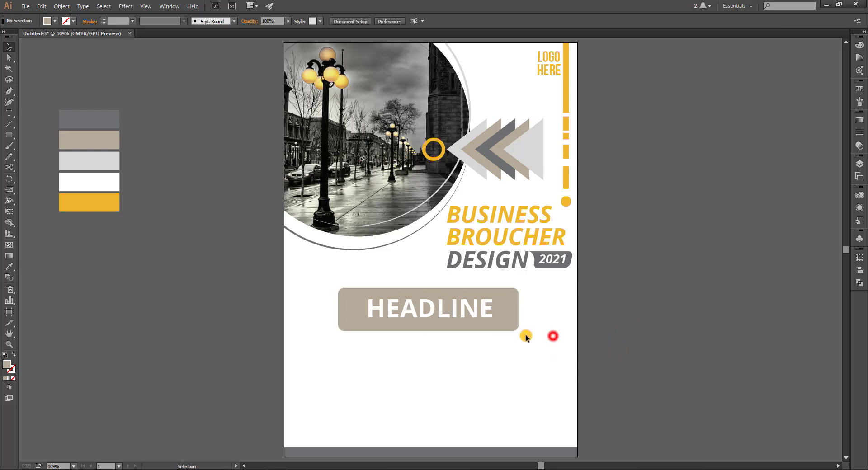
- Shrink the beige rounded rectangle around "HEADLINE" to about 271 by 64 pt
left_click(516, 327)
left_click_drag(519, 331, 495, 326)
left_click(638, 275)
- Try the beige and light grey swatch colours on the "HEADLINE" text and return it to white
left_click_drag(544, 303, 425, 340)
key("ctrl+plus")
key("ctrl+plus")
key("ctrl+plus")
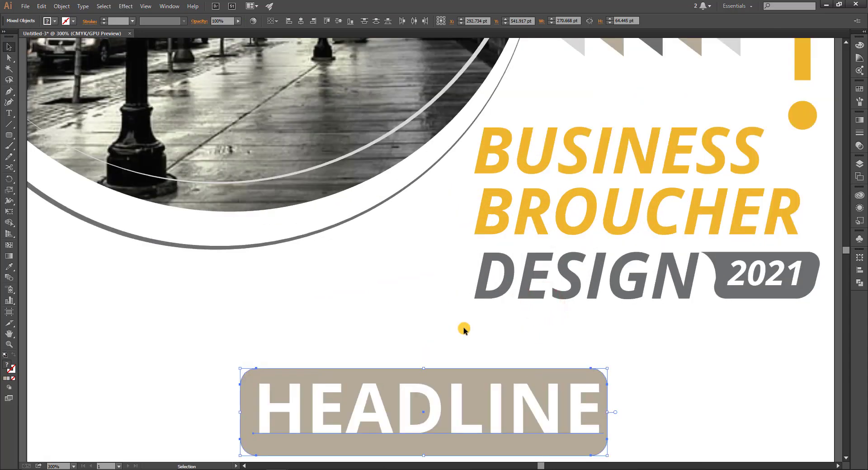
left_click_drag(491, 328, 482, 231)
left_click(628, 317)
left_click(564, 275)
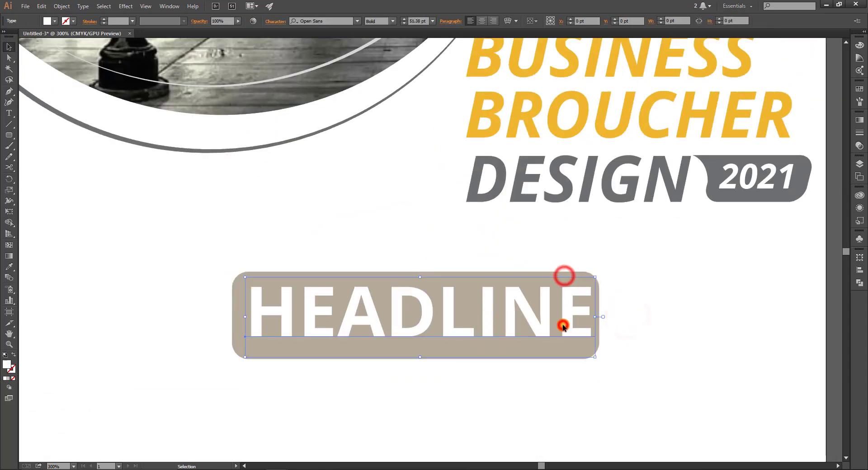
left_click(562, 324)
key("ctrl+0")
key("i")
left_click(109, 134)
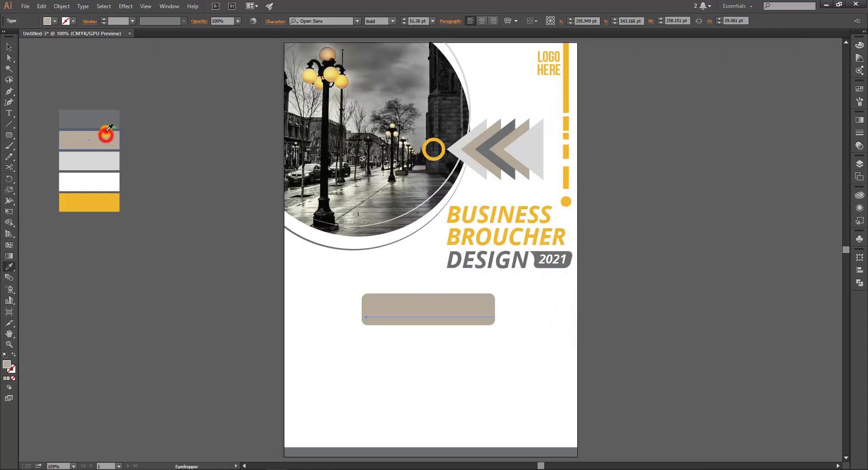
left_click(97, 168)
left_click(101, 180)
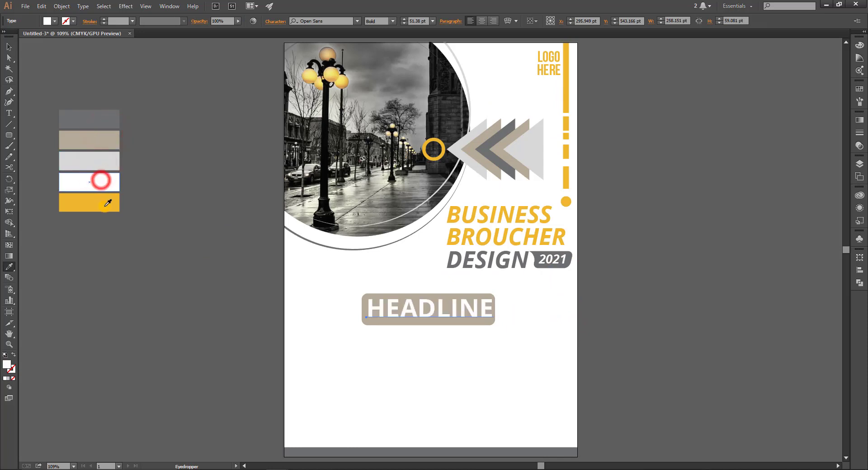
left_click(311, 278)
left_click(8, 47)
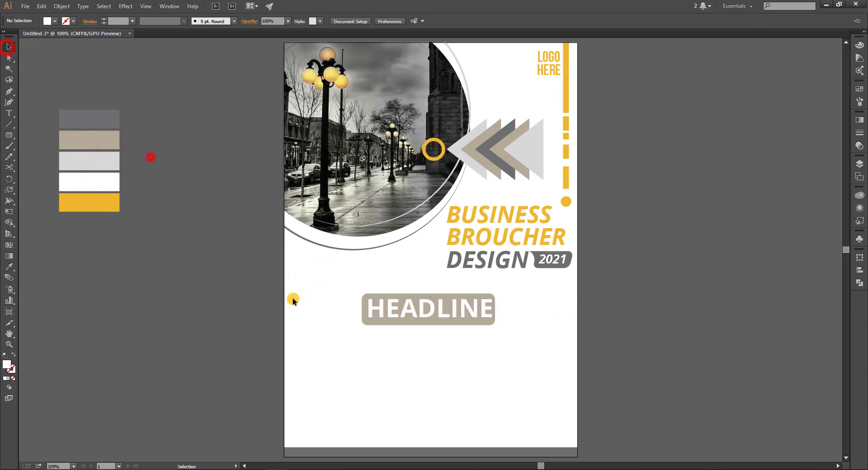
- Recolour the rounded rectangle behind "HEADLINE" with the dark grey swatch colour
left_click(425, 327)
left_click(408, 342)
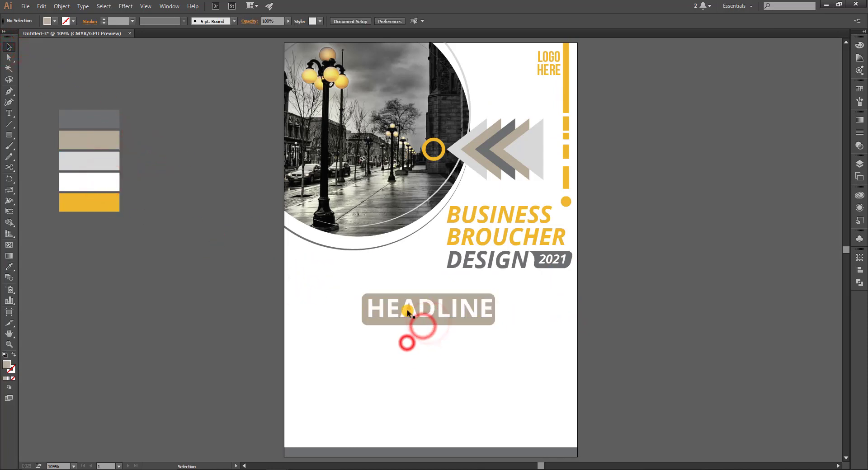
left_click(411, 296)
key("i")
left_click(105, 141)
left_click(104, 120)
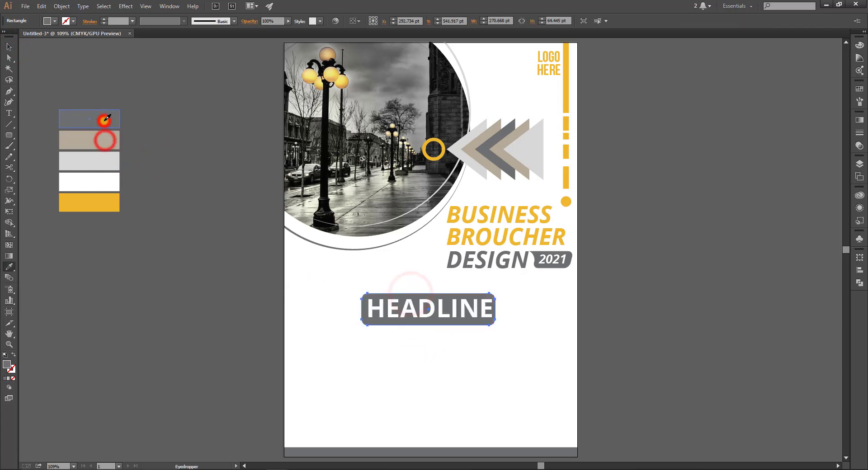
left_click(8, 47)
left_click(284, 223)
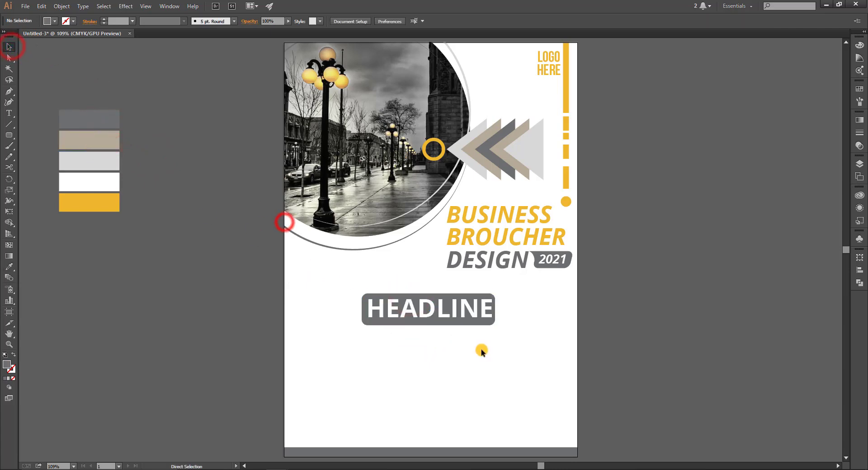
- Shift the dark grey rounded rectangle about 4 pt to the right to centre it behind "HEADLINE"
key("ctrl+equal")
key("ctrl+equal")
left_click(511, 333)
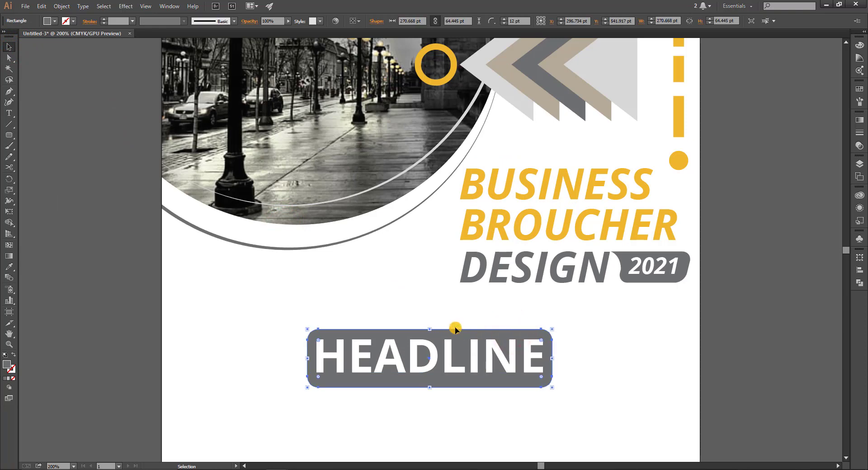
left_click(456, 322)
left_click(585, 329)
key("ctrl+0")
left_click(525, 335)
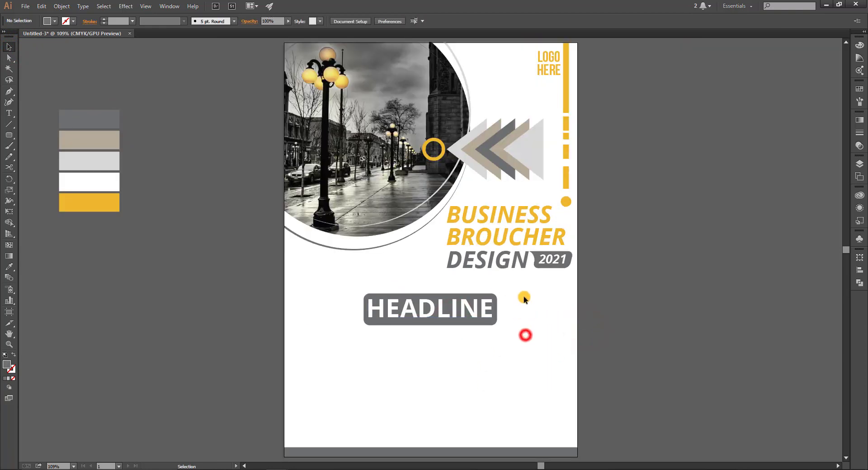
- Move the "HEADLINE" text and its dark grey rectangle together slightly upward
left_click_drag(523, 297, 443, 317)
key("Up")
key("Up")
key("Up")
key("Up")
key("Up")
key("Up")
key("Up")
key("Up")
key("Up")
key("Up")
key("Up")
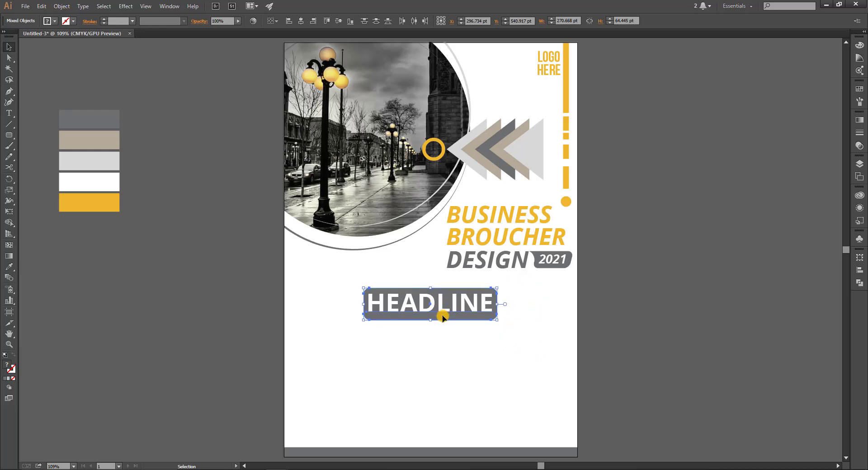
key("Up")
key("Up")
key("Up")
- Duplicate the dark grey rounded rectangle below the headline banner and enlarge the copy to about 514 by 200 pt
left_click(435, 327)
left_click_drag(454, 367, 557, 343)
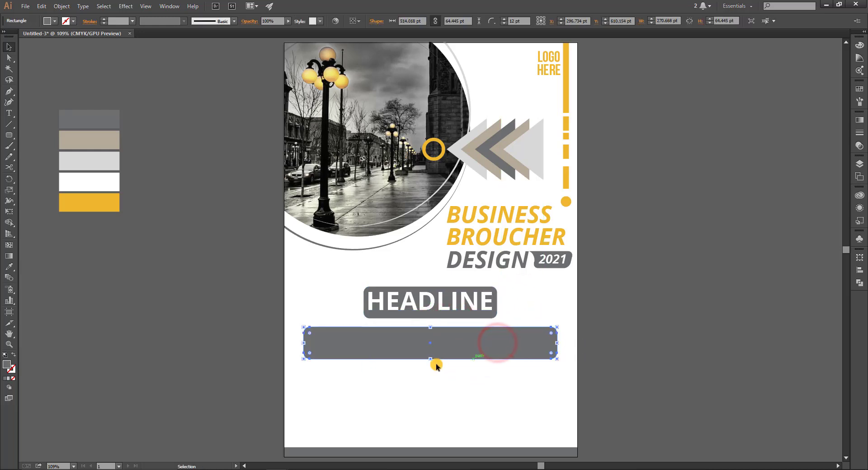
left_click_drag(433, 362, 425, 427)
- Recolour the large rounded rectangle below the headline with the beige swatch colour
key("i")
left_click(96, 148)
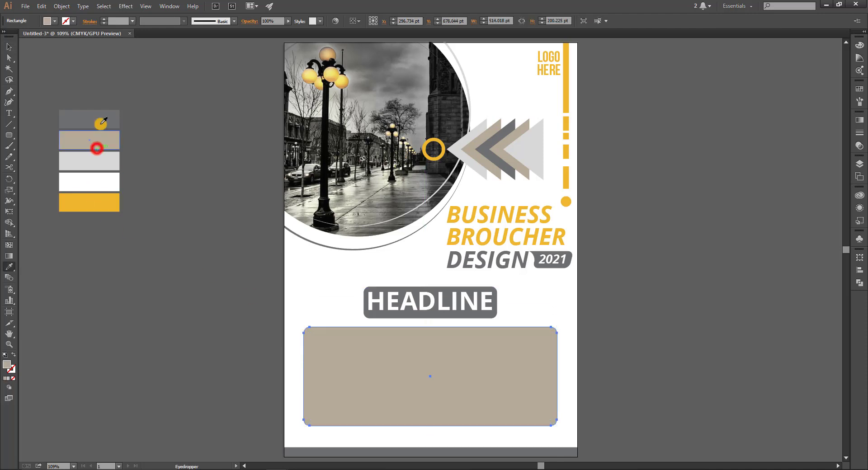
left_click(10, 47)
left_click(244, 169)
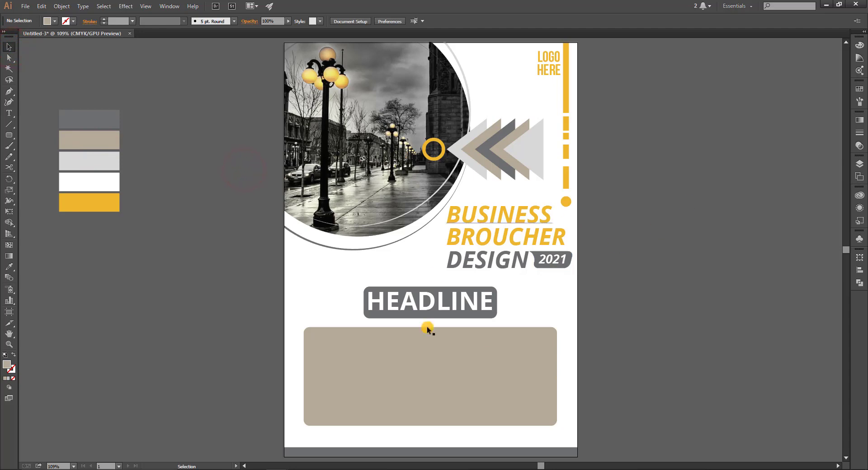
- Reduce the height of the large beige box to about 158 pt by raising its bottom edge
left_click(442, 423)
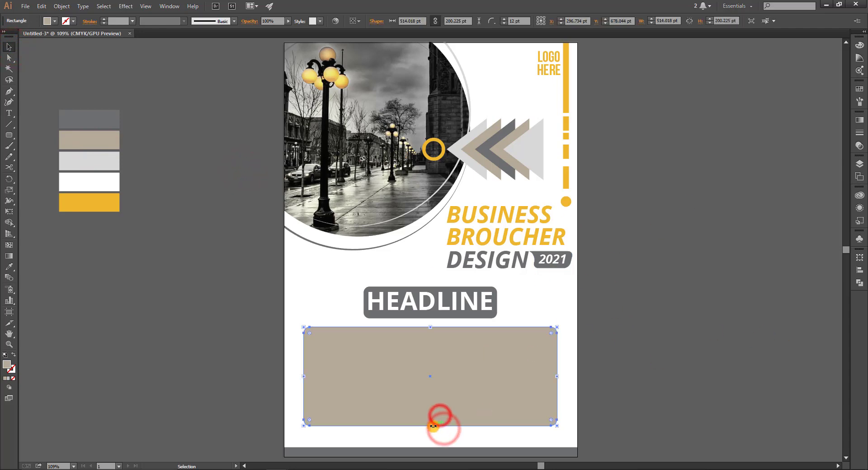
left_click_drag(431, 425, 431, 405)
left_click(725, 333)
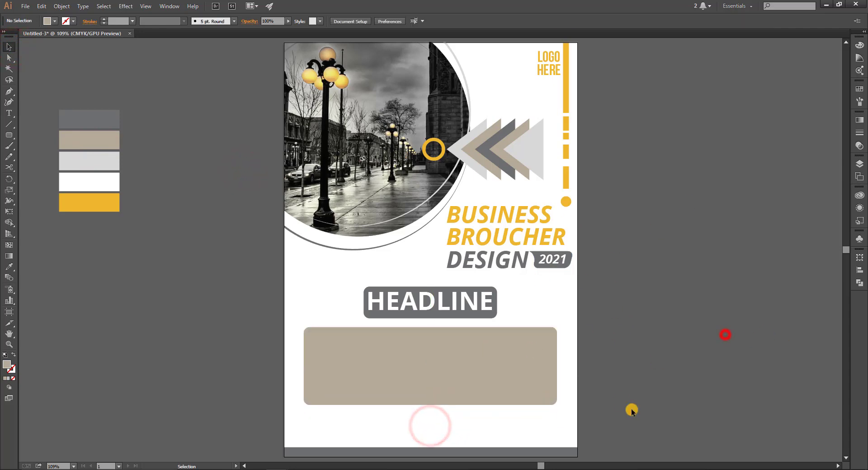
left_click(543, 359)
left_click(747, 237)
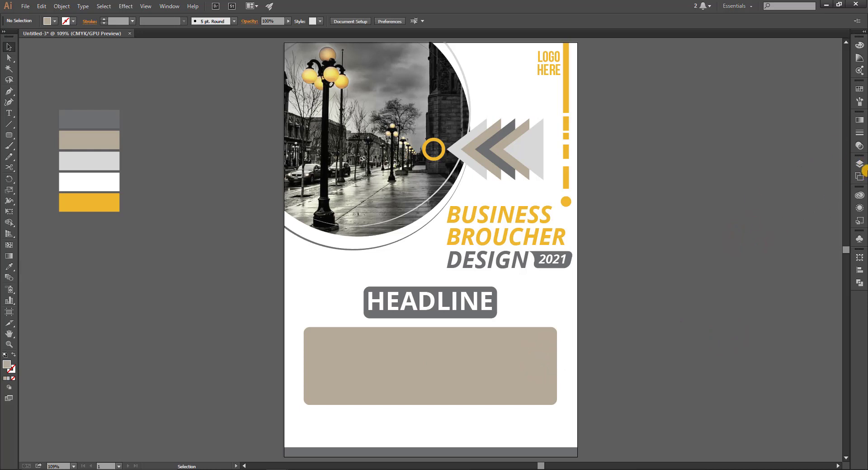
- Place the social media icons and notepad symbols beside the page and the lorem ipsum text symbol in the beige box
left_click(858, 241)
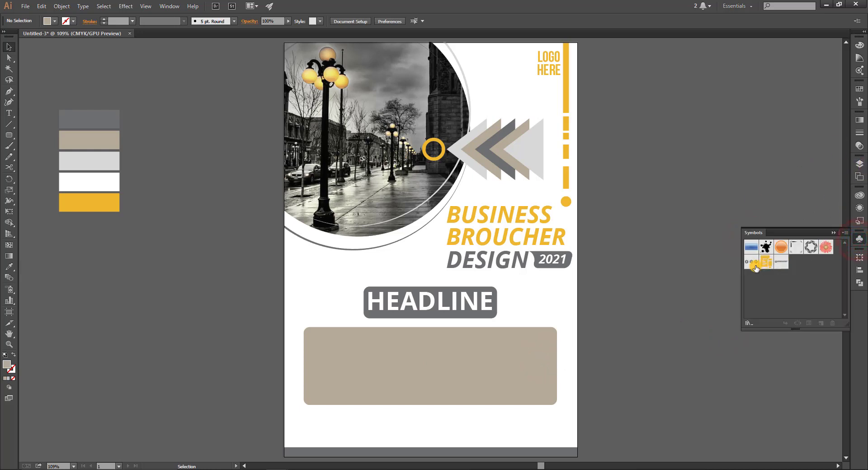
left_click_drag(663, 254, 637, 246)
left_click_drag(766, 262, 660, 299)
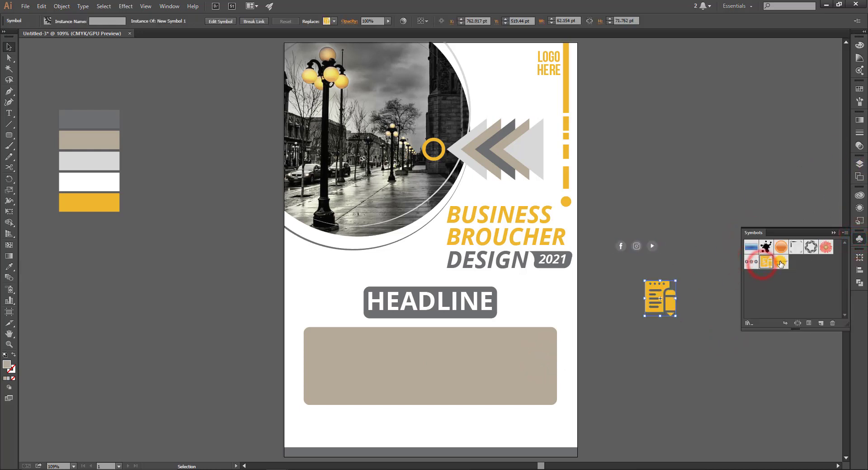
left_click_drag(781, 263, 407, 346)
left_click(832, 233)
left_click(791, 213)
- Bring the lorem ipsum text to the front of the stacking order
right_click(407, 346)
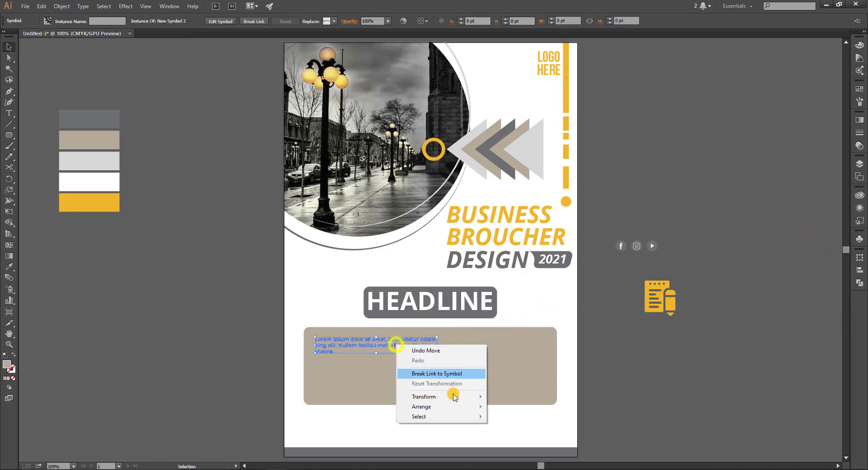
left_click(450, 409)
left_click(504, 409)
- Scale the lorem ipsum text in the beige box proportionally to about 365 by 48 pt
left_click(421, 345)
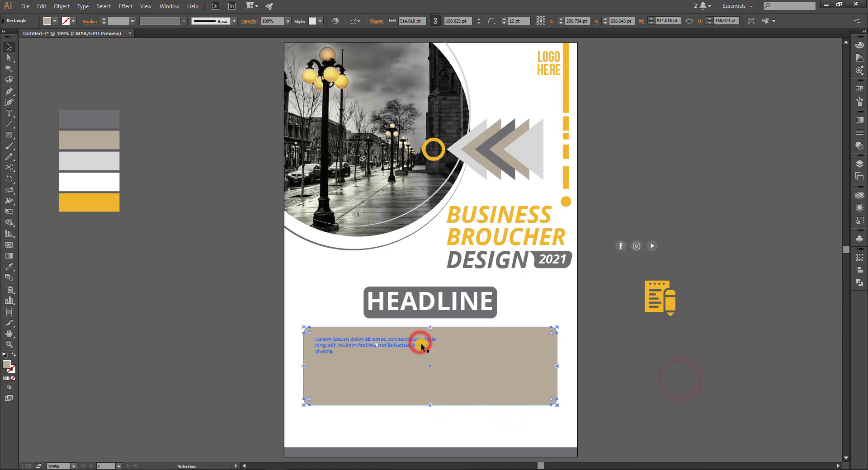
left_click(422, 345)
left_click_drag(438, 354, 498, 362)
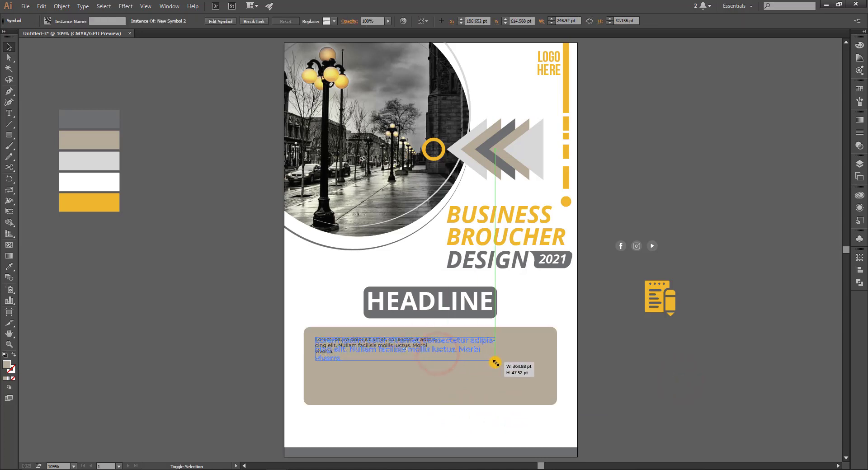
left_click(623, 362)
- Duplicate the lorem ipsum paragraph directly below the first one inside the beige box
left_click_drag(374, 346, 360, 393)
key("ctrl+z")
left_click(349, 346)
left_click(355, 353)
left_click(684, 403)
- Move the social media icons just above the footer bar's right end and the notepad icon to the beige box's right side
left_click_drag(653, 249, 557, 440)
left_click(734, 364)
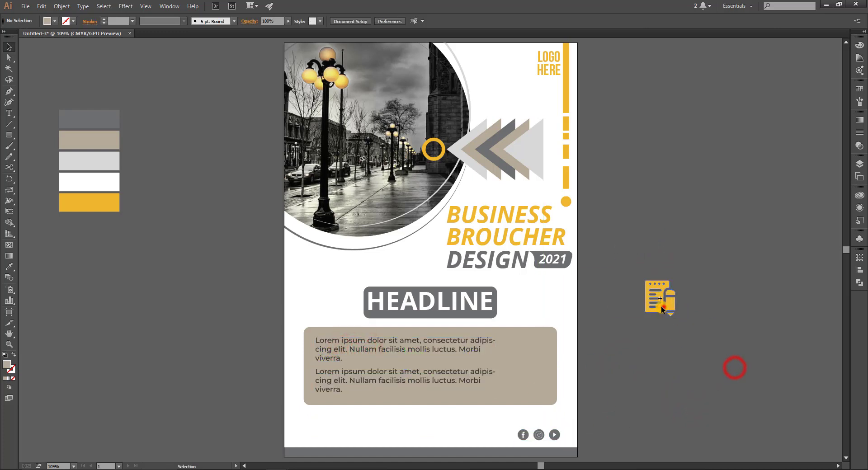
left_click_drag(664, 307, 531, 378)
left_click(667, 348)
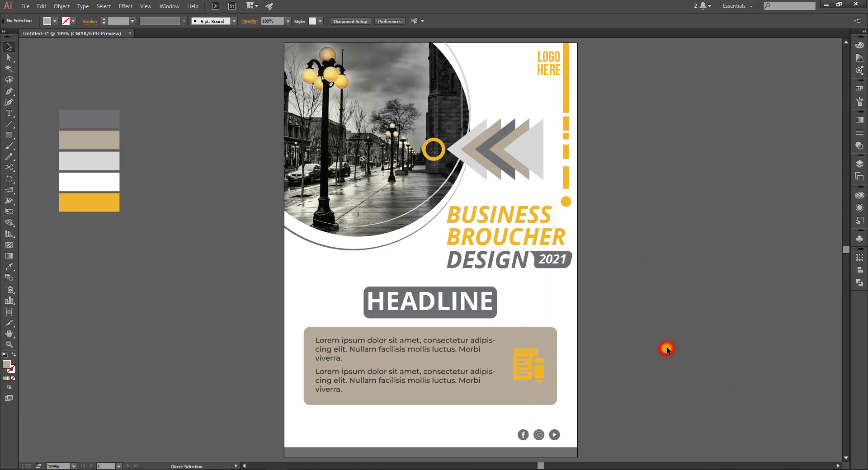
- Apply a Drop Shadow to the notepad icon with Multiply mode, 75% opacity, 7 pt X and Y offsets and 5 pt blur
key("ctrl+0")
left_click(530, 361)
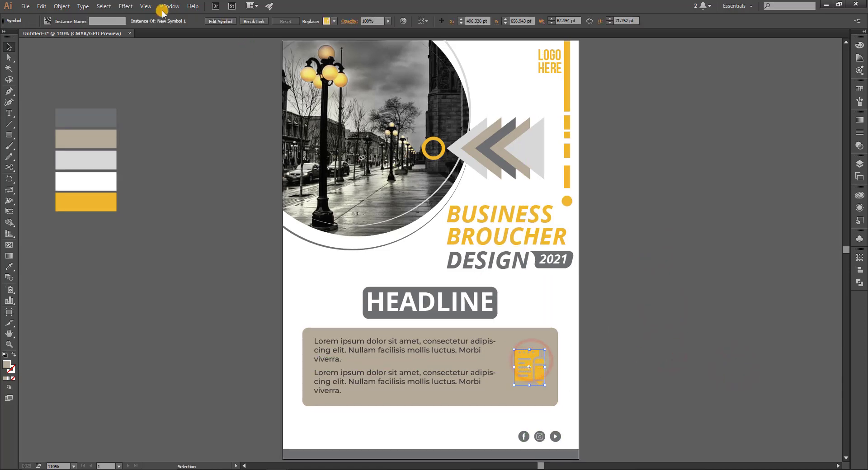
left_click(126, 6)
mouse_move(138, 108)
left_click(246, 109)
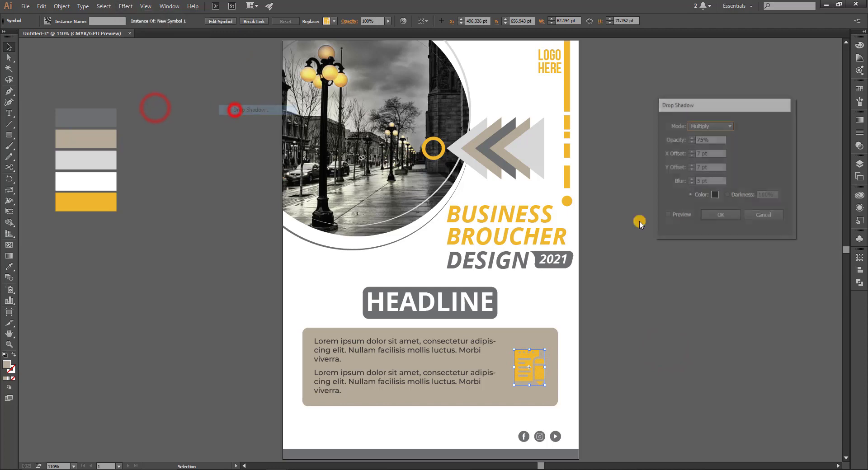
left_click(669, 215)
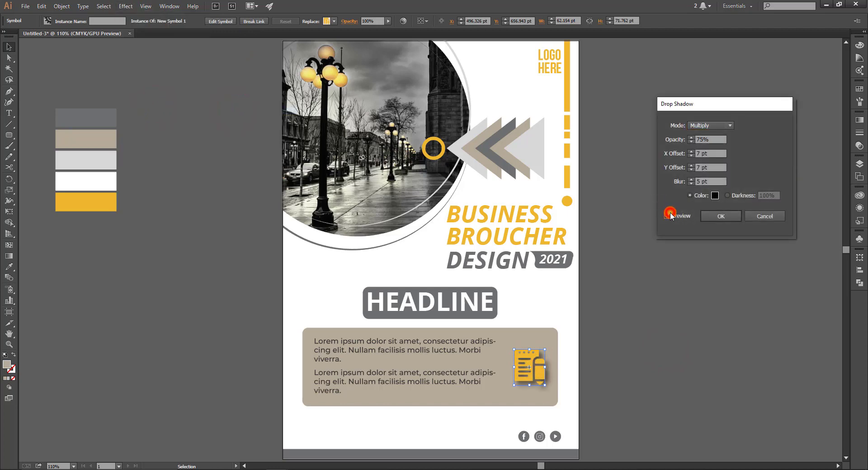
left_click(729, 219)
left_click(702, 275)
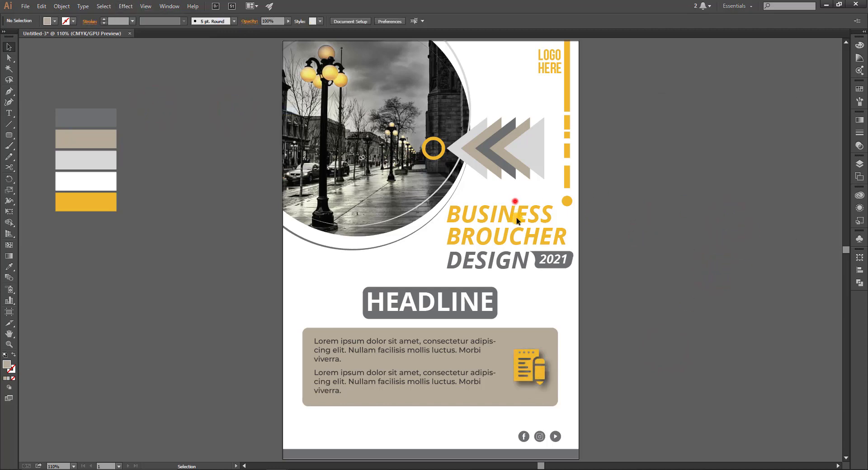
- Duplicate the three lower yellow bars and the dot to the page's left edge, below the circular photo
left_click_drag(516, 218, 525, 265)
left_click(659, 208)
left_click_drag(584, 117, 565, 164)
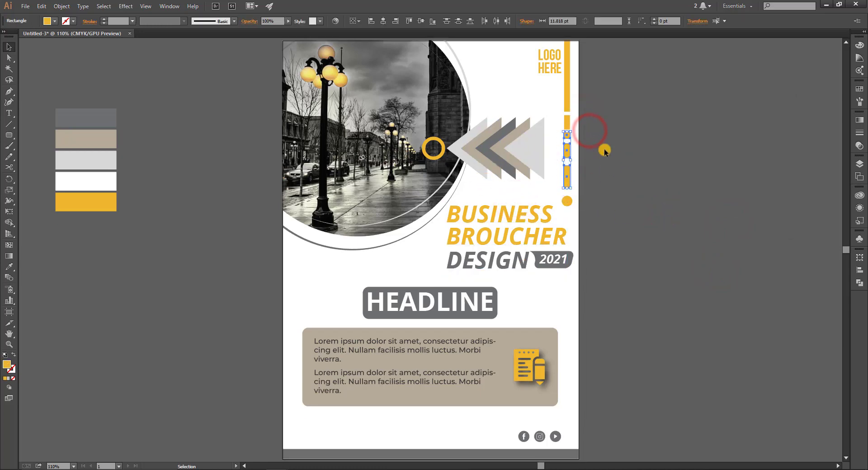
left_click(589, 125)
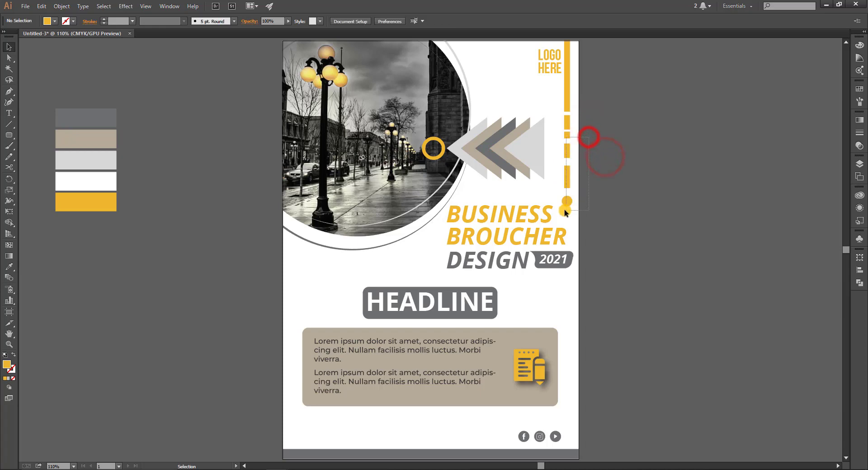
left_click_drag(564, 213, 295, 315)
left_click(621, 238)
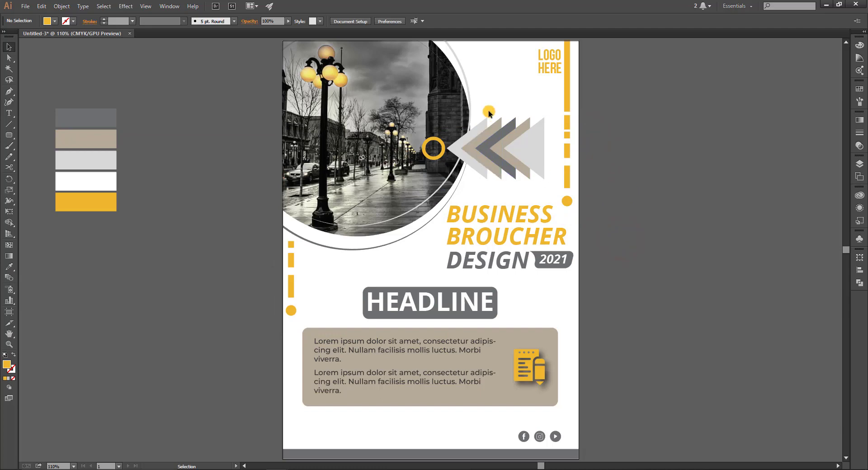
- Duplicate the chevron group to the page's left edge, overlapping the left end of the beige box
key("a")
left_click_drag(545, 110, 350, 382)
key("v")
left_click(694, 153)
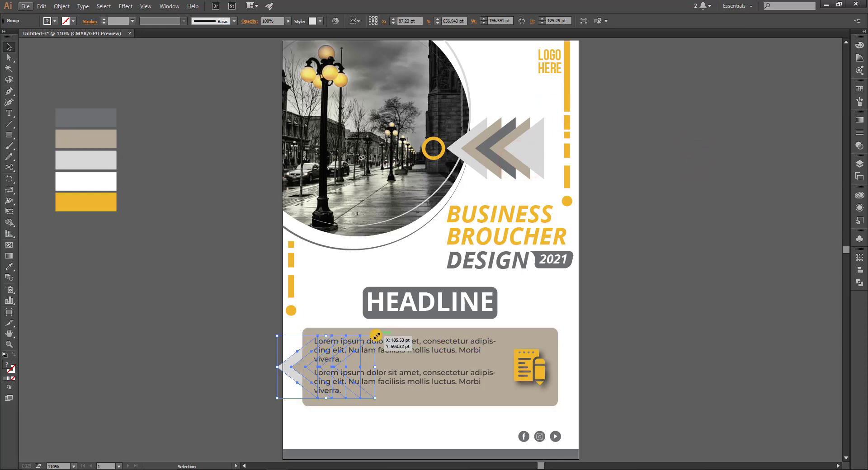
left_click_drag(383, 357, 304, 405)
key("ctrl+z")
left_click(231, 330)
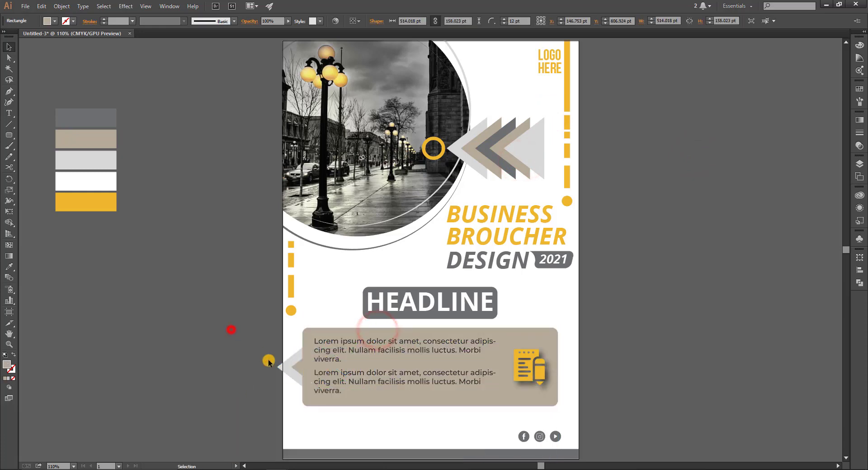
- Rotate the duplicated chevron group at the page's left edge to point right and bring it to the front
left_click(293, 368)
left_click_drag(378, 333, 272, 400)
right_click(292, 380)
mouse_move(334, 364)
left_click(392, 361)
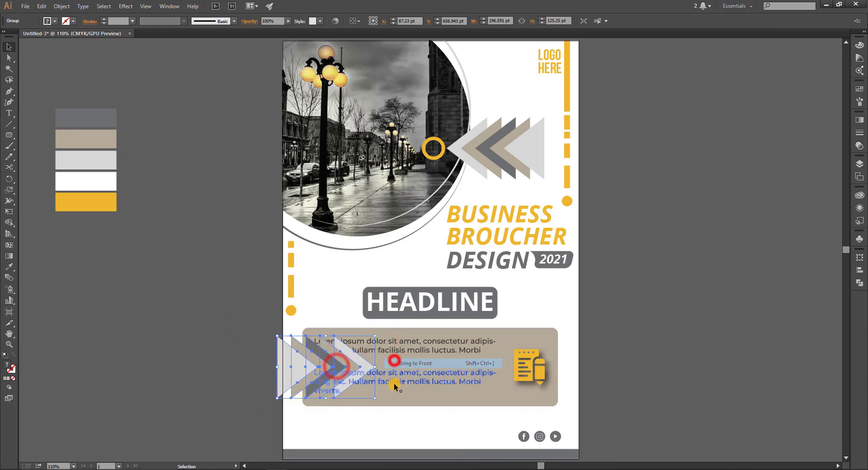
- Shrink the chevron copy to about 73 × 46 pt and place it on the beige box's lower-left corner
left_click_drag(375, 398, 315, 420)
left_click(242, 363)
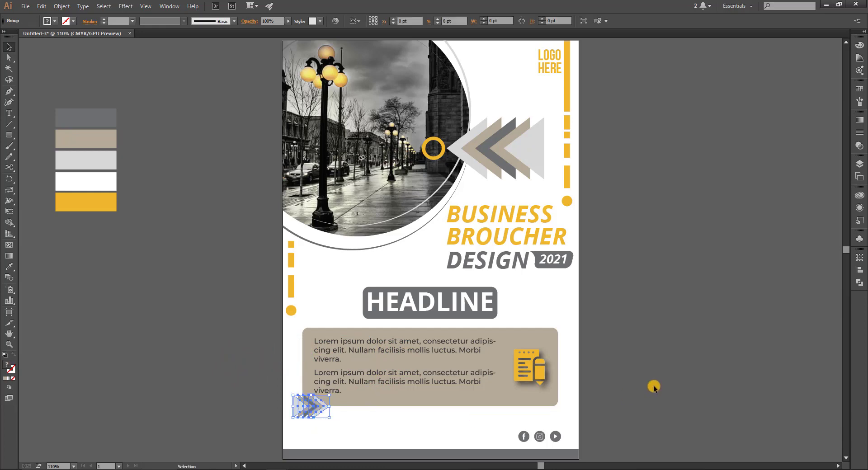
- Paste a copy of the small chevron group in place, in front of the original
left_click(658, 384)
left_click(313, 409)
key("ctrl+c")
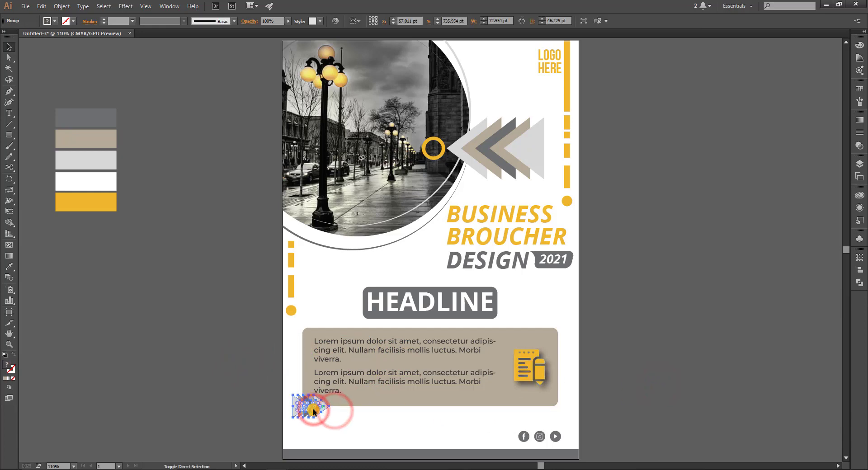
left_click(654, 355)
key("ctrl+f")
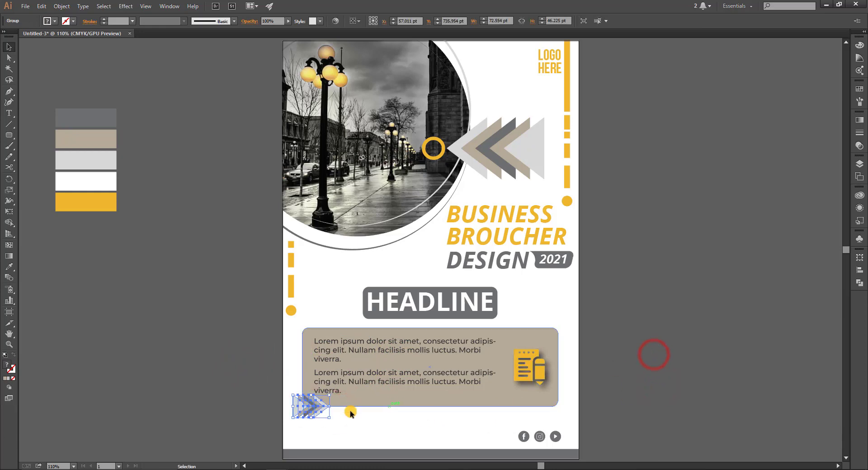
- Apply a Drop Shadow to the small chevron group with Multiply mode, 75% opacity, 2 pt X and Y offsets and 1 pt blur
left_click(122, 6)
left_click(161, 106)
left_click(250, 110)
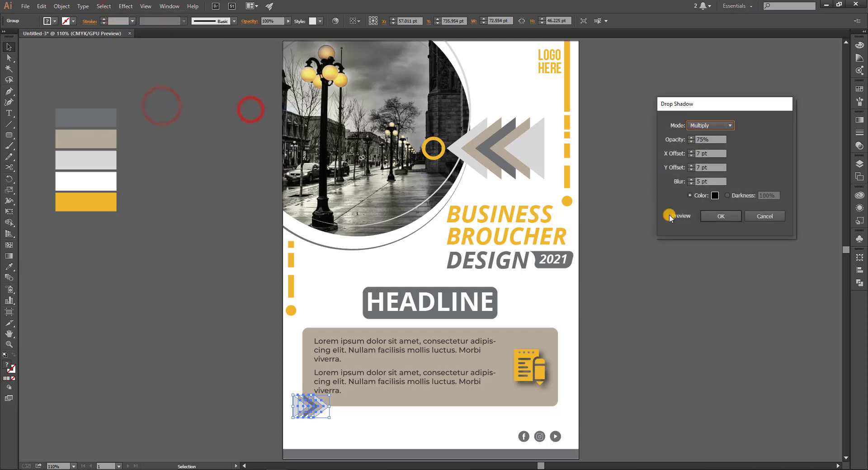
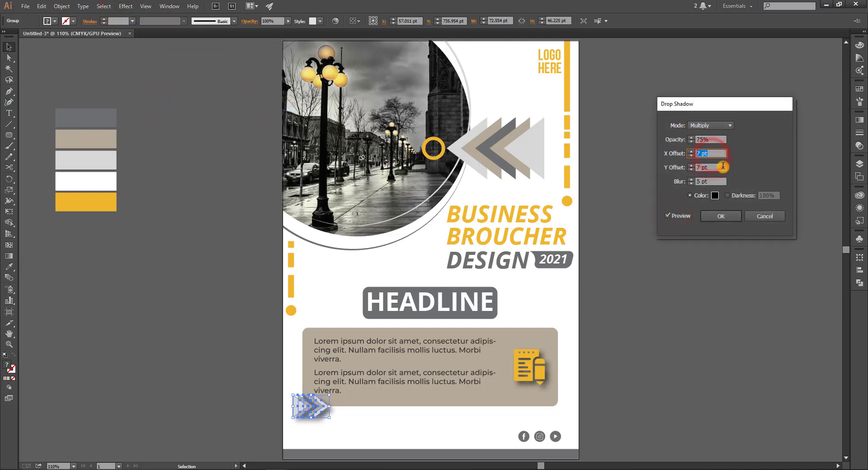
type("2")
left_click_drag(715, 167, 685, 180)
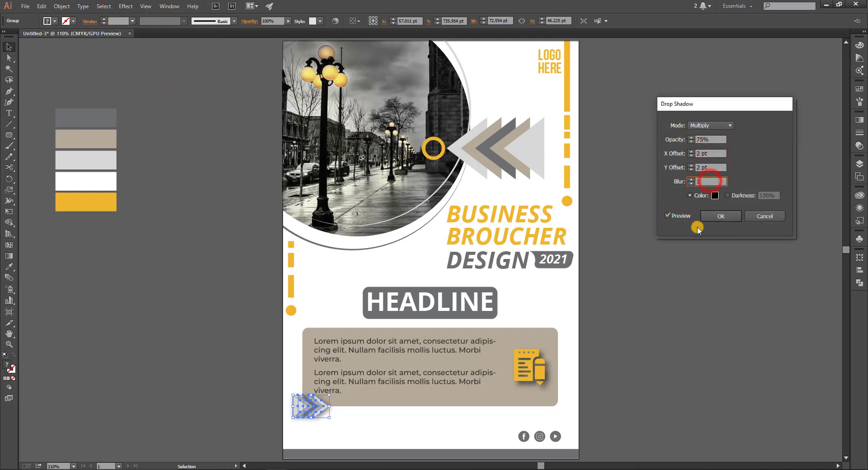
type("1")
left_click(675, 216)
left_click(720, 217)
left_click(669, 307)
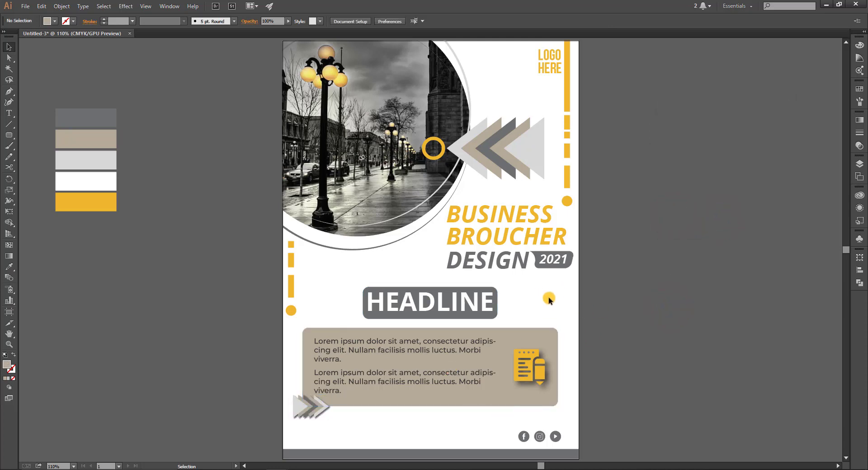
- Nudge the HEADLINE banner slightly to the right
left_click_drag(459, 312, 484, 300)
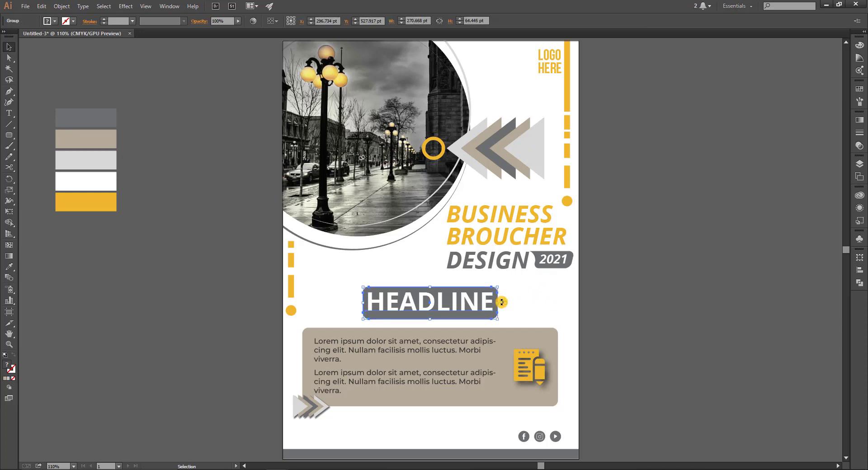
left_click(529, 288)
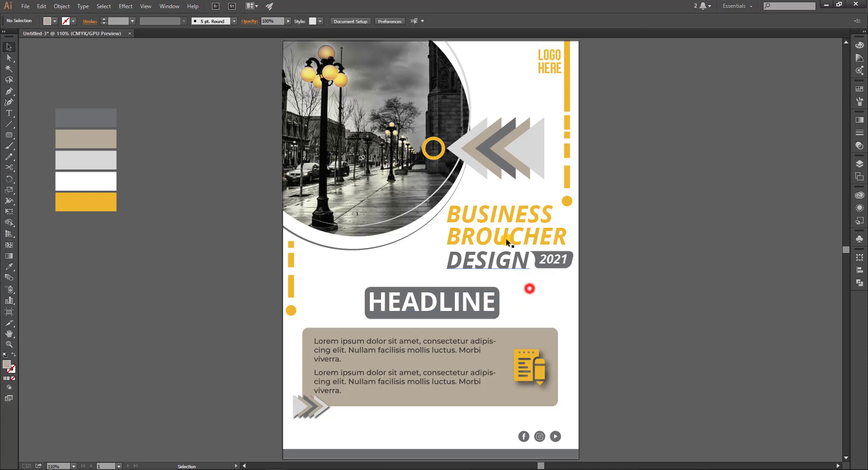
- Apply a Drop Shadow to the BUSINESS, BROUCHER and DESIGN title lines and the 2021 badge
left_click_drag(497, 201, 556, 271)
left_click(632, 242)
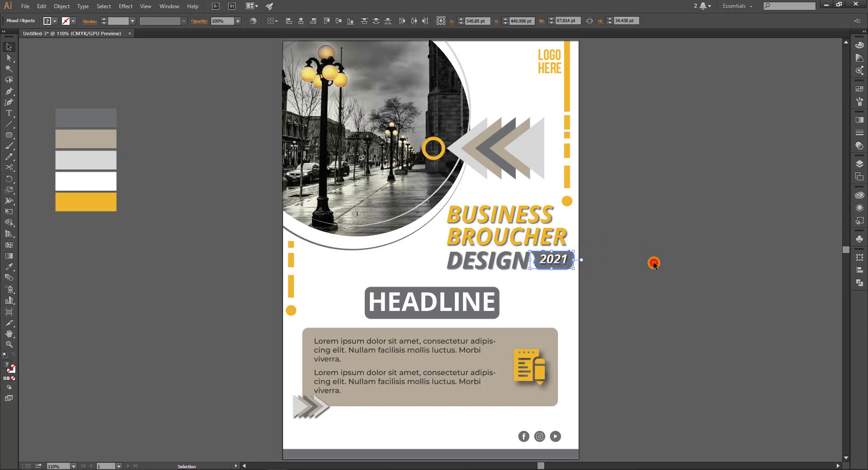
left_click(654, 264)
scroll(601, 267, "up", 1)
scroll(599, 256, "down", 1)
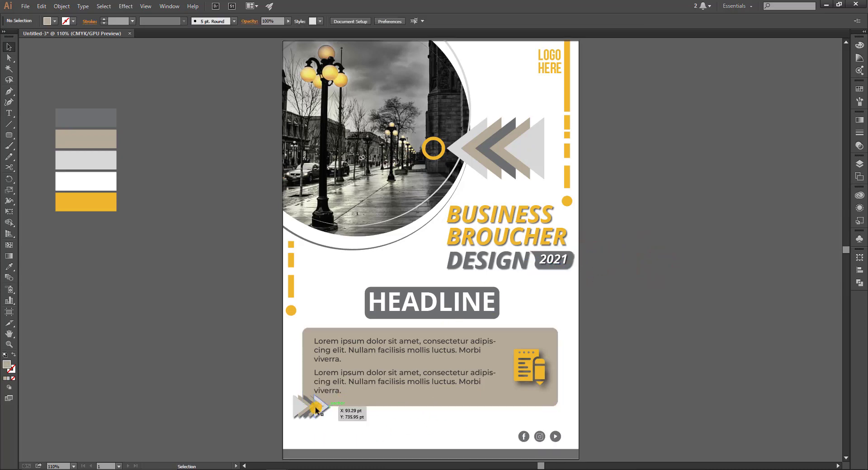
- Enlarge the small chevron group on the beige box's lower-left corner to about 92 × 59 pt
left_click_drag(312, 406, 352, 425)
left_click(384, 418)
left_click(329, 415)
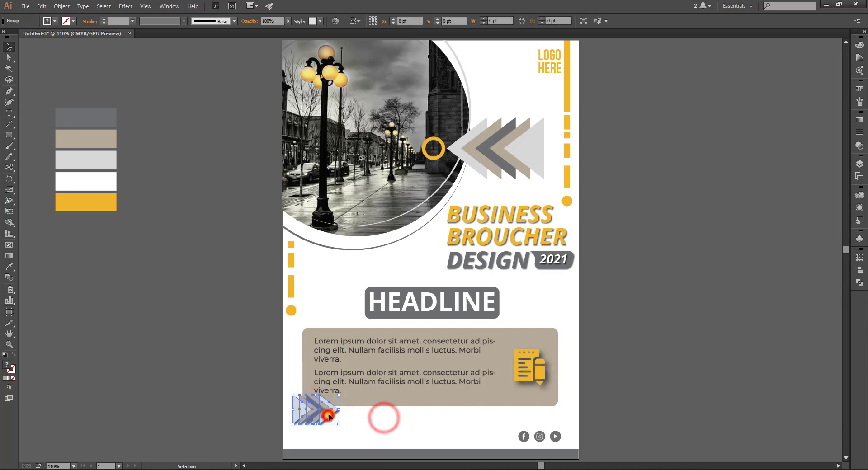
- Extend the beige box's bottom edge downward to a height of about 163 pt
left_click(375, 406)
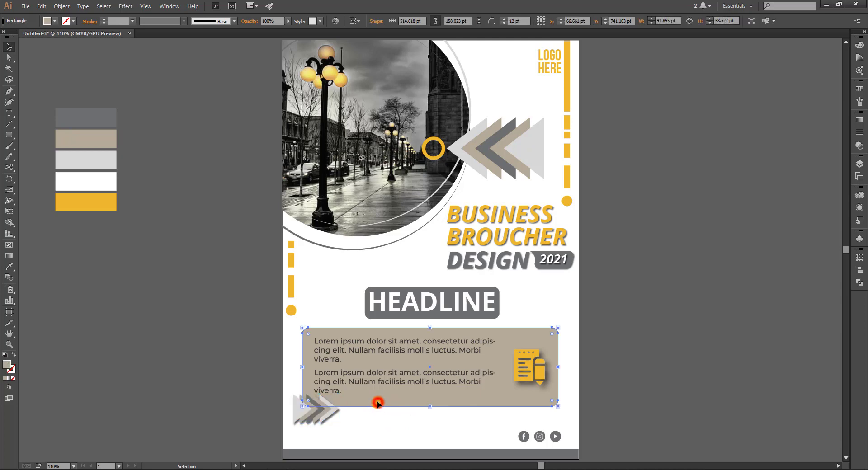
left_click_drag(431, 406, 431, 412)
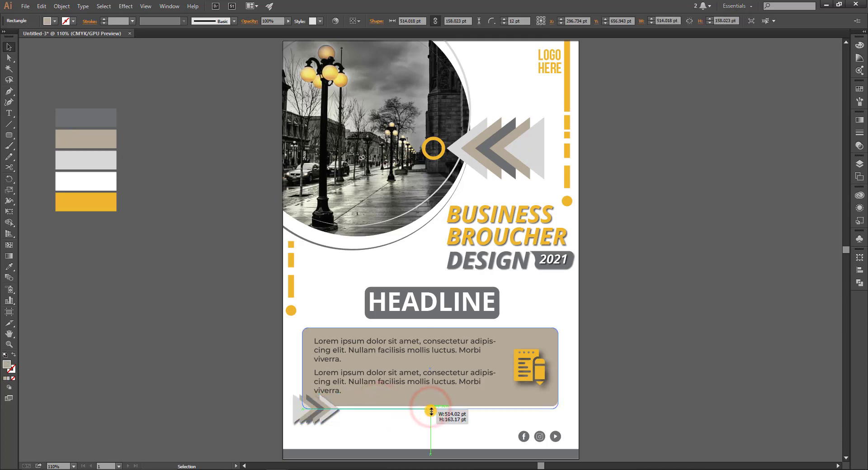
left_click(413, 419)
left_click(321, 413)
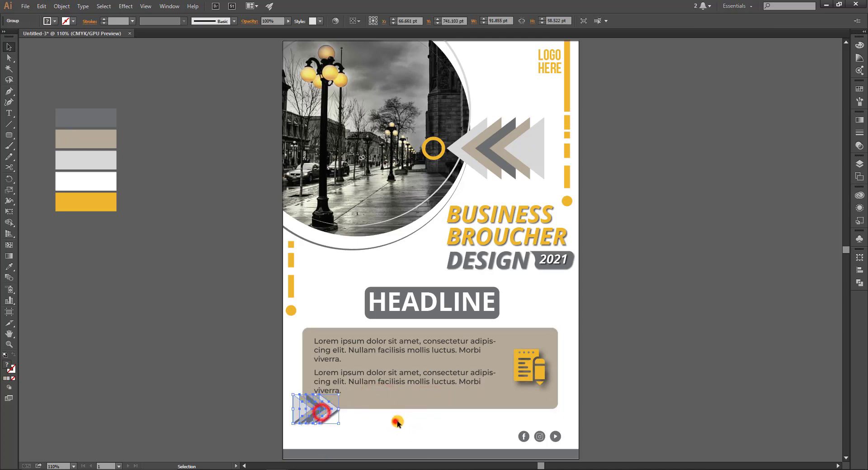
left_click(396, 422)
- Make three small copies of the yellow ring in a row beside the small chevrons below the beige box, with a 3 pt stroke
mouse_move(437, 158)
left_mouse_down()
mouse_move(365, 447)
mouse_move(344, 418)
mouse_move(366, 423)
mouse_move(346, 428)
left_mouse_up()
left_click(381, 420)
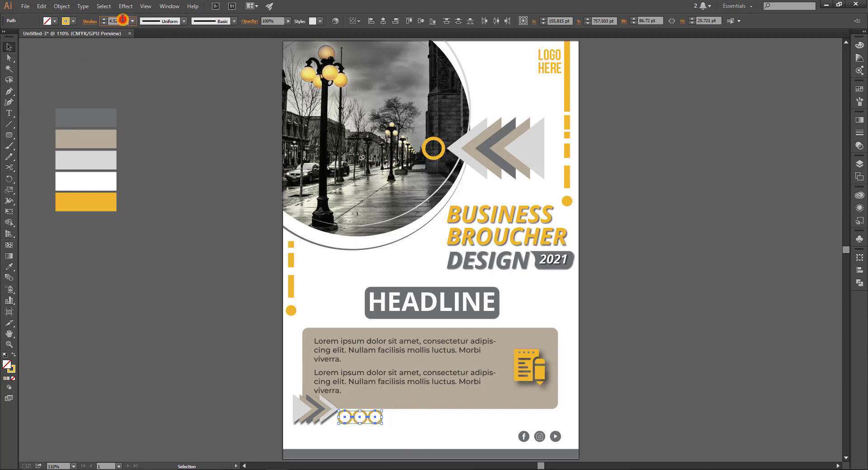
type("3")
left_click(426, 411)
- Scale down the three yellow rings beside the small chevrons and arrange them in an evenly spaced row
key("z")
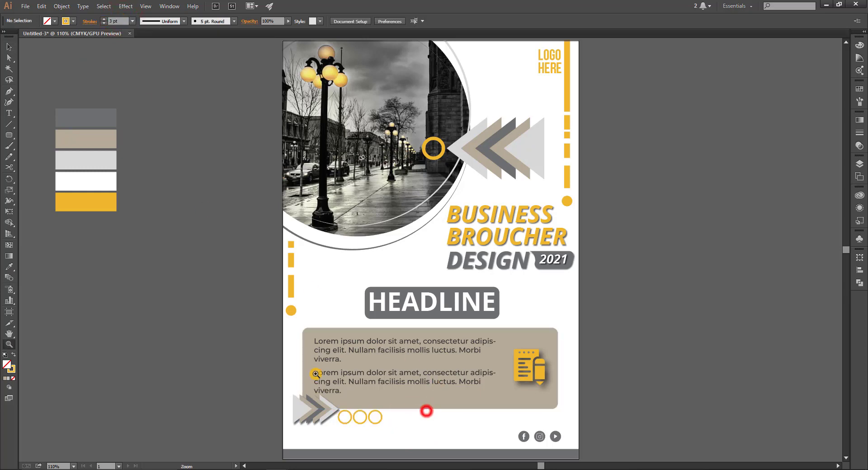
left_click_drag(316, 374, 472, 435)
mouse_move(474, 437)
left_mouse_down()
mouse_move(434, 293)
mouse_move(338, 317)
left_mouse_up()
key("v")
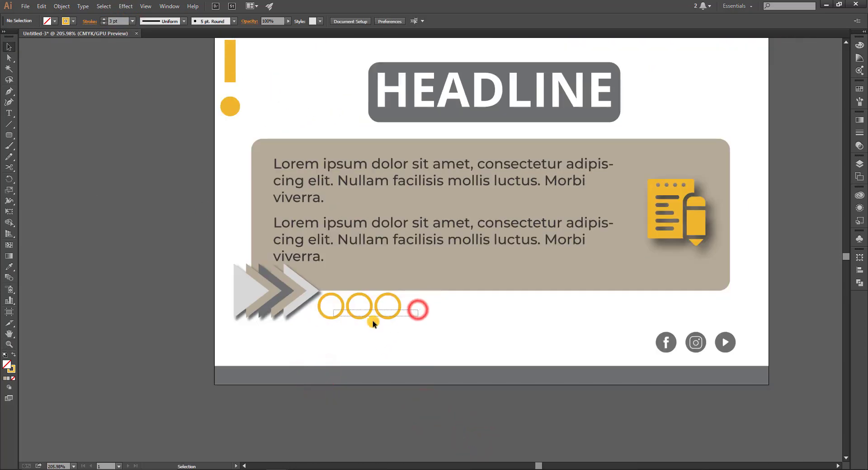
left_click_drag(400, 319, 351, 313)
left_click(415, 305)
left_click(368, 310)
left_click_drag(401, 302, 383, 308)
key("Delete")
left_click(420, 304)
key("ctrl+0")
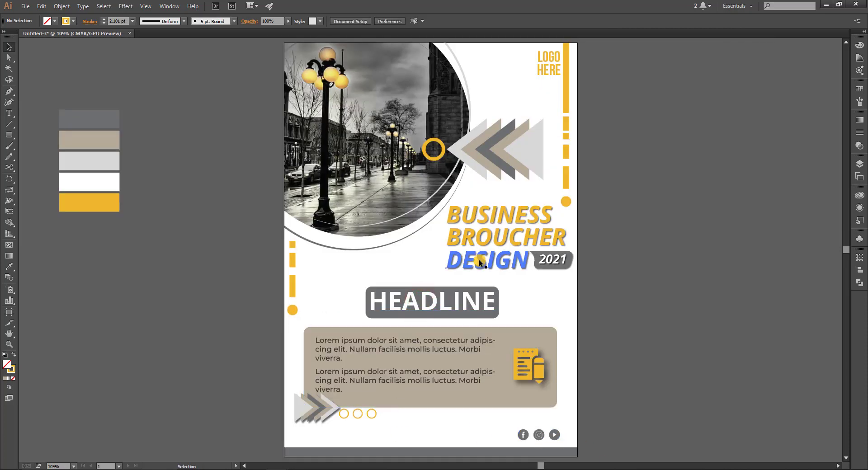
- Draw a yellow shape with a curved inner edge in the page's upper-right corner using the Pen tool, about 225 pt wide and 222 pt high
scroll(626, 175, "down", 1)
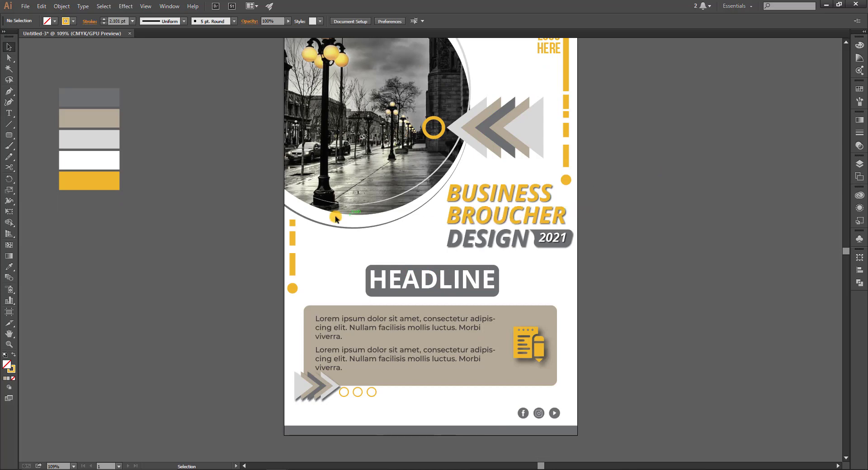
scroll(399, 228, "up", 1)
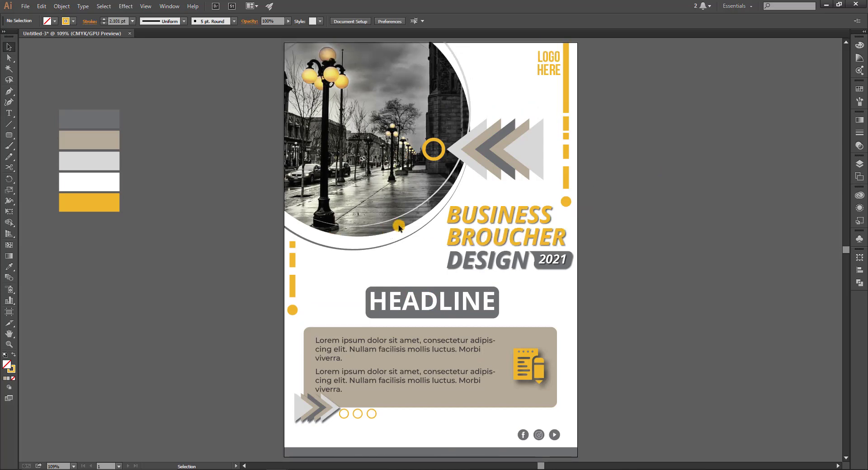
left_click(548, 215)
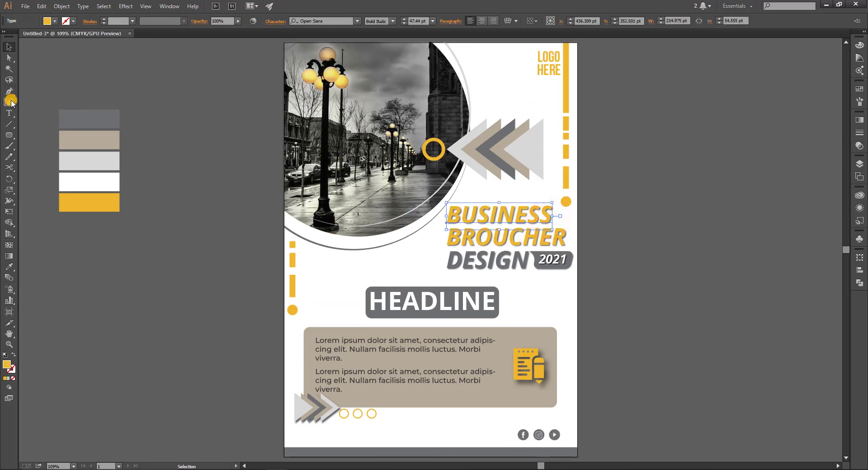
left_click(527, 69)
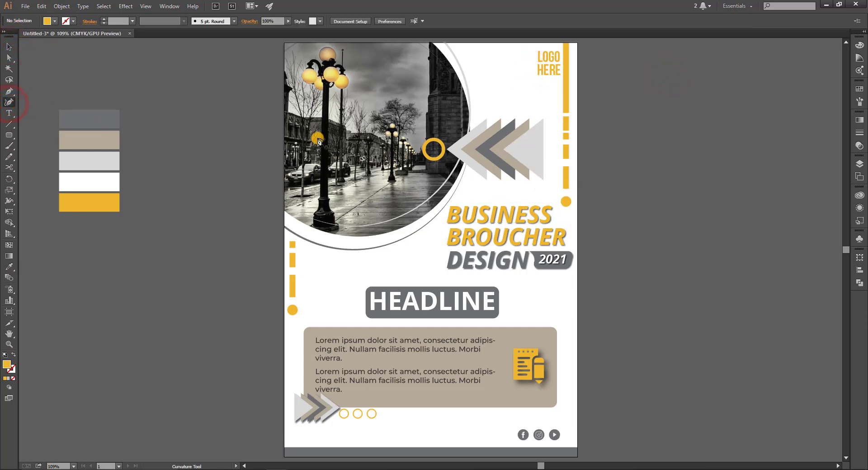
left_click(10, 91)
left_click(579, 152)
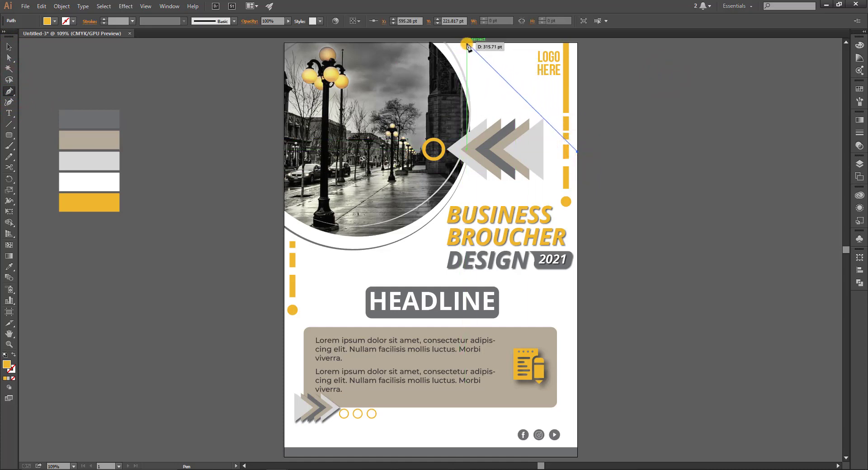
left_click_drag(468, 43, 370, 81)
left_click_drag(468, 115, 532, 113)
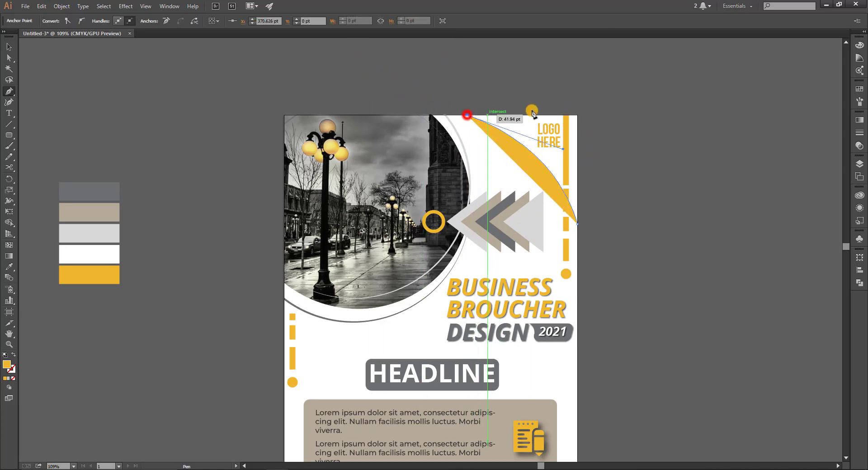
left_click(578, 116)
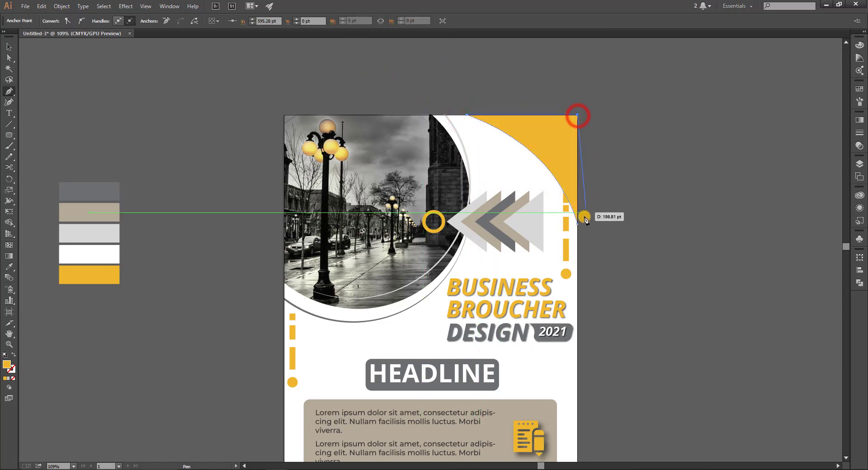
- Recolor the corner shape with the dark gray swatch and move it off the page, beyond the right edge
key("i")
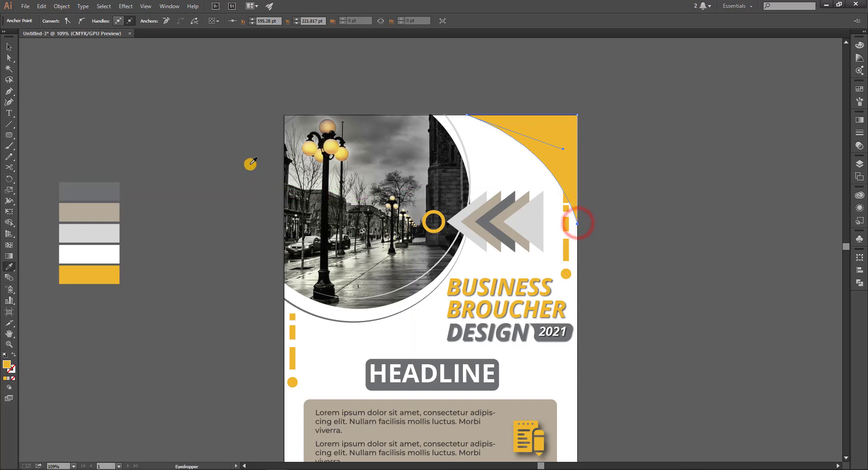
left_click(107, 190)
left_click(13, 48)
left_click_drag(542, 151, 723, 151)
left_click(577, 132)
left_click(518, 99)
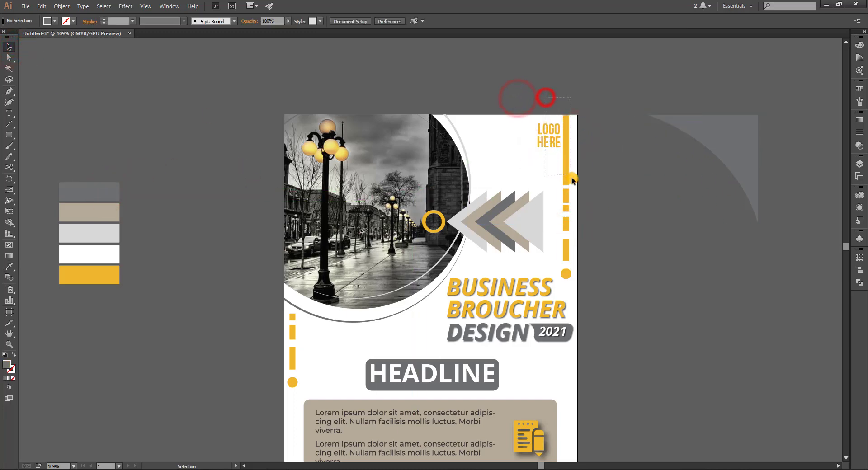
- Group the LOGO HERE text with the yellow bars and dot below it, and bring the group to the front
left_click_drag(572, 178, 583, 189)
left_click_drag(566, 277, 565, 276)
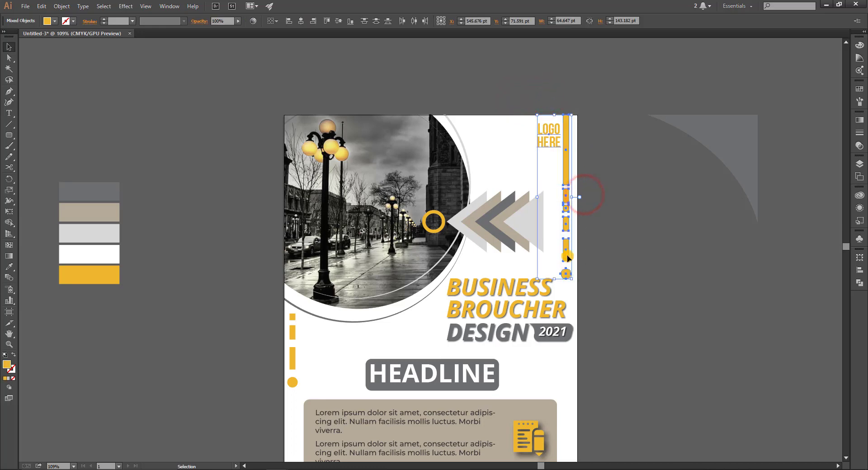
key("ctrl+g")
right_click(571, 164)
left_click(607, 242)
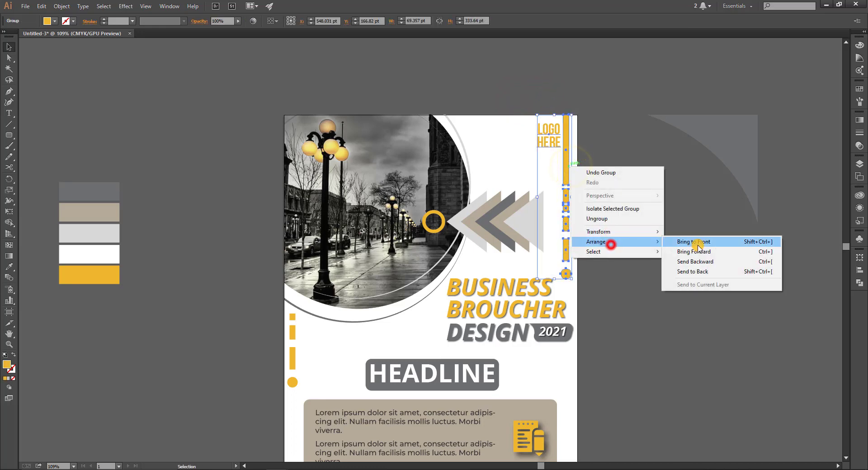
left_click(698, 243)
- Move the dark gray curved shape back into the page's upper-right corner, behind the logo and bars
left_click_drag(741, 152, 559, 162)
left_click(626, 135)
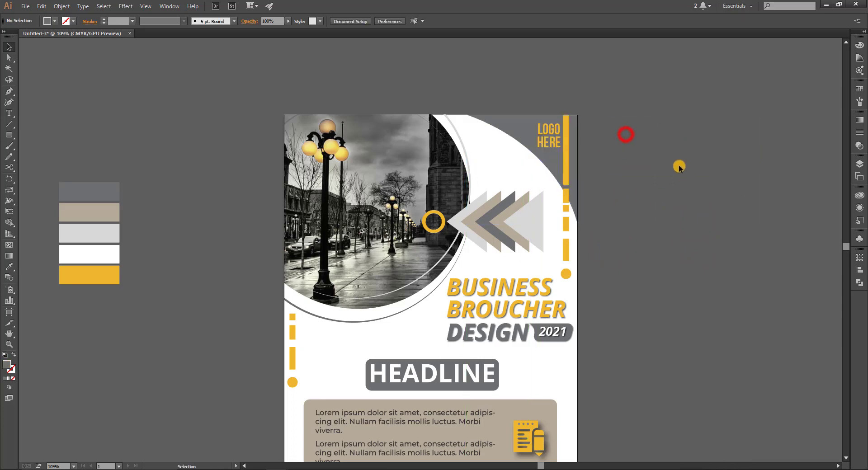
key("ctrl+0")
- Ungroup the logo text from the yellow bars and dot, and select the LOGO HERE text alone
left_click(552, 70)
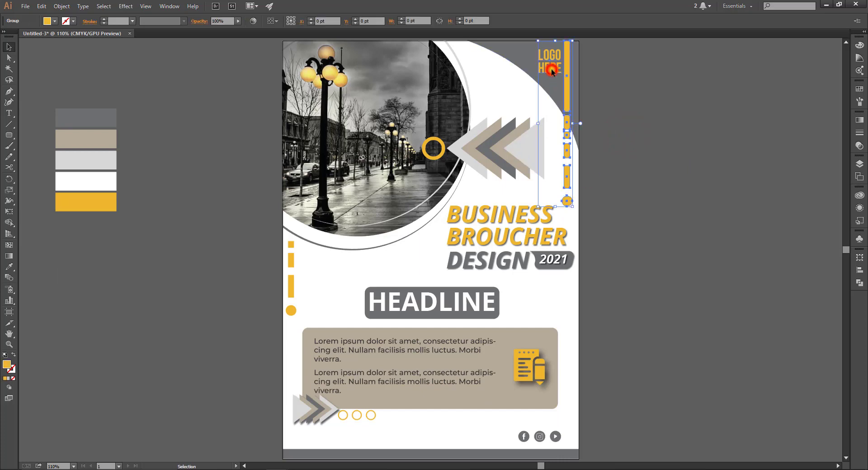
right_click(552, 70)
left_click(587, 121)
left_click(671, 68)
left_click(549, 62)
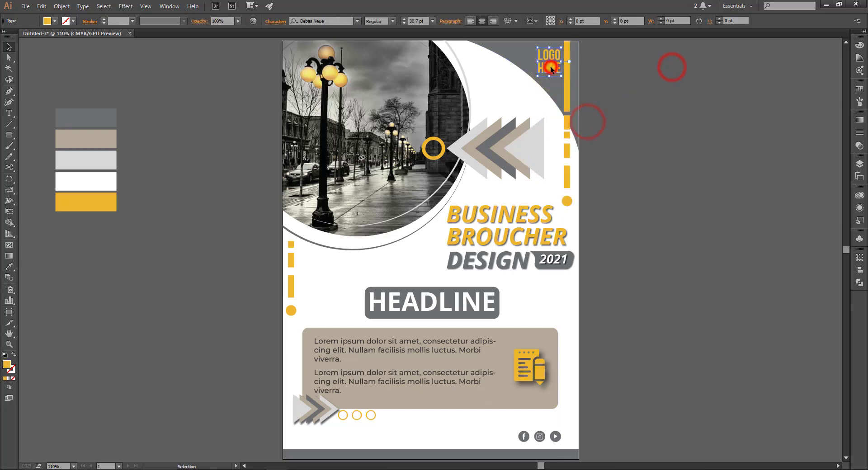
- Place a copy of the large chevron group off the page, beyond the right edge, and ungroup the copy
left_click(611, 69)
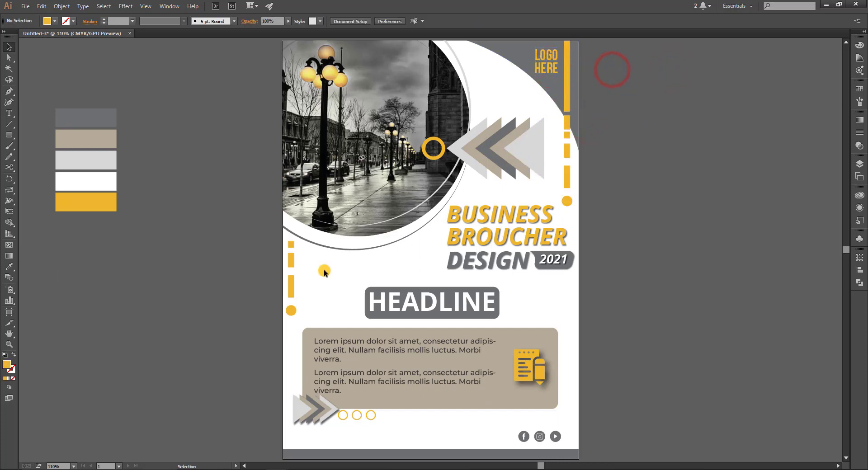
left_click(501, 173)
left_click_drag(510, 157, 736, 148)
right_click(736, 147)
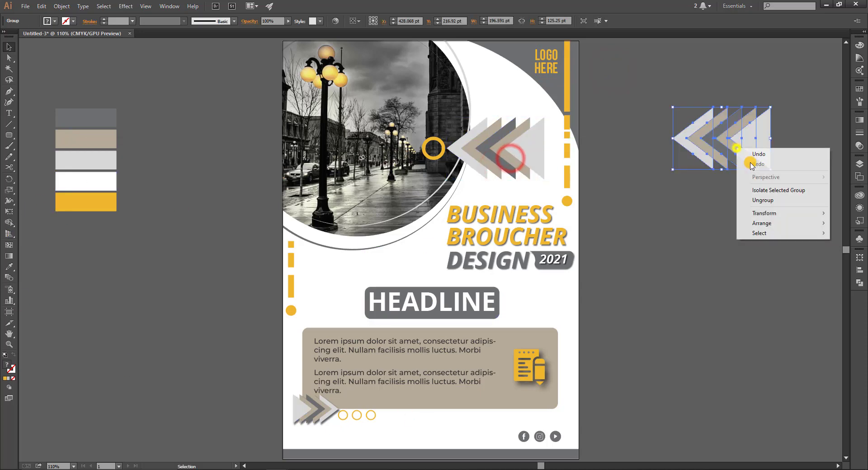
left_click(765, 200)
left_click(700, 202)
- Pull the dark gray triangle out of the copied set, duplicate it slightly offset, and subtract the overlap with Shape Builder to leave a thin chevron
left_click(703, 163)
left_click_drag(735, 167, 692, 263)
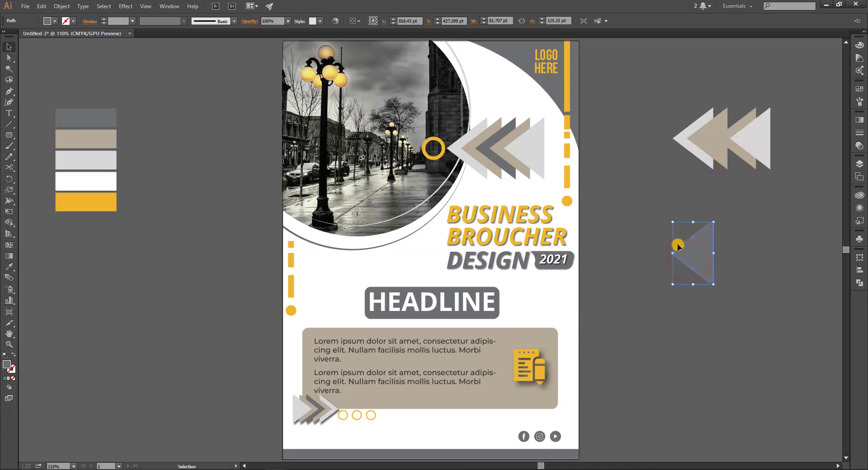
left_click_drag(666, 222, 719, 281)
left_click(776, 233)
left_click(693, 256)
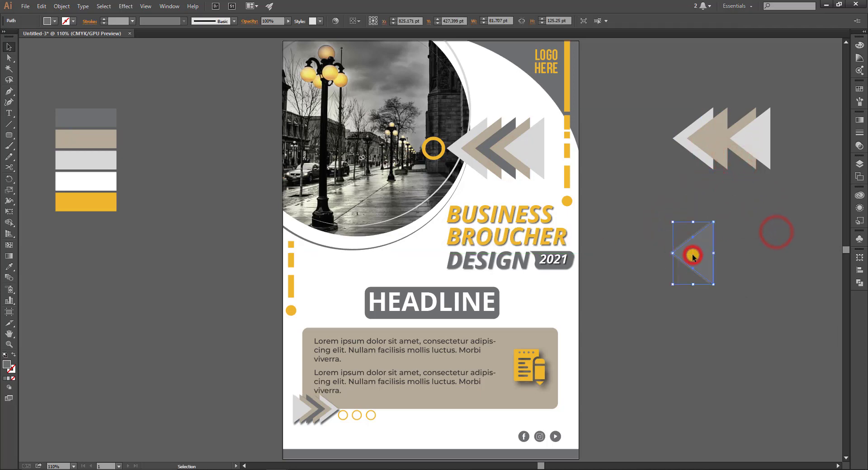
left_click_drag(667, 261, 677, 247)
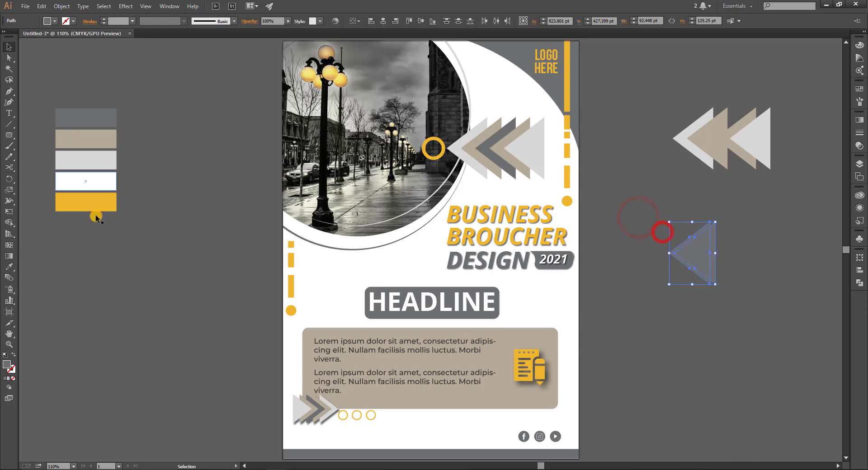
left_click(694, 249, "alt")
left_click(747, 253)
- Shrink the thin chevron to about 34 by 52 pt, move it onto the beige text box's upper-right corner, and bring it to the front
left_click(709, 284)
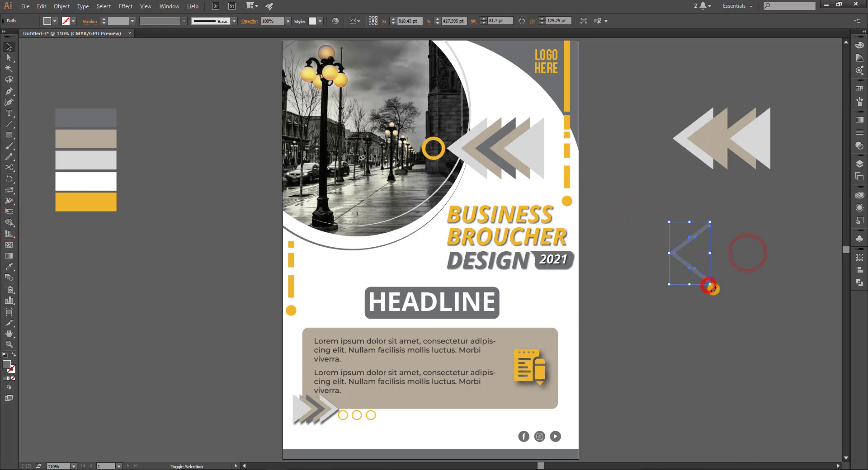
left_click_drag(711, 287, 507, 344)
left_click(721, 261)
key("z")
left_click_drag(518, 290, 595, 257)
key("v")
left_click(557, 418)
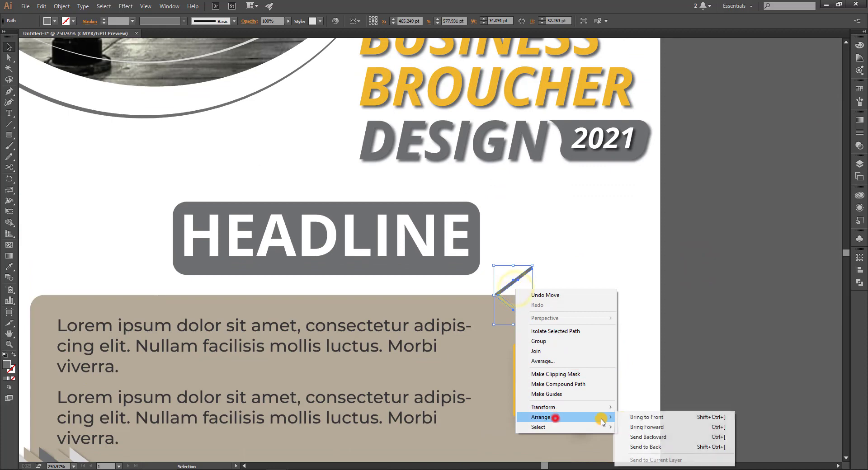
left_click(630, 417)
left_click(681, 381)
- Reduce the thin chevron to about 15 by 24 pt and duplicate it at even spacing into a row of four
left_click(517, 283)
left_click_drag(534, 275, 524, 262)
left_click(543, 262)
left_click_drag(516, 303, 521, 291)
left_click(568, 262)
key("ctrl+d")
key("ctrl+d")
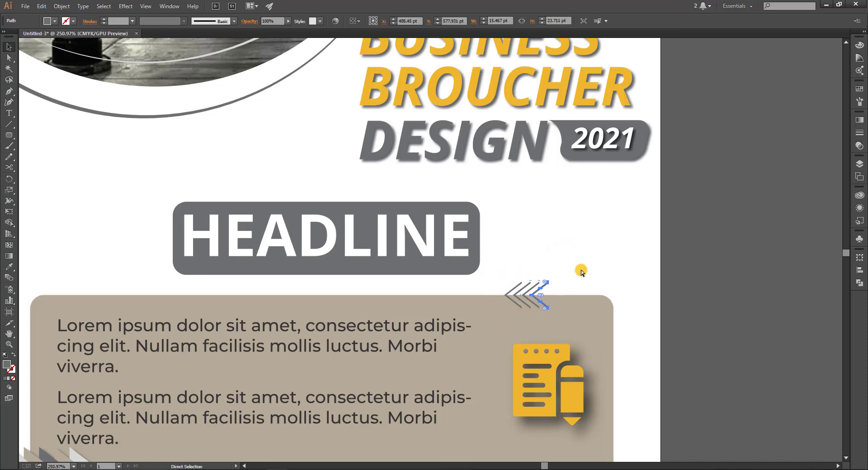
- Delete all the thin chevrons at the text box's upper-right corner
left_click_drag(533, 289, 532, 289)
key("Delete")
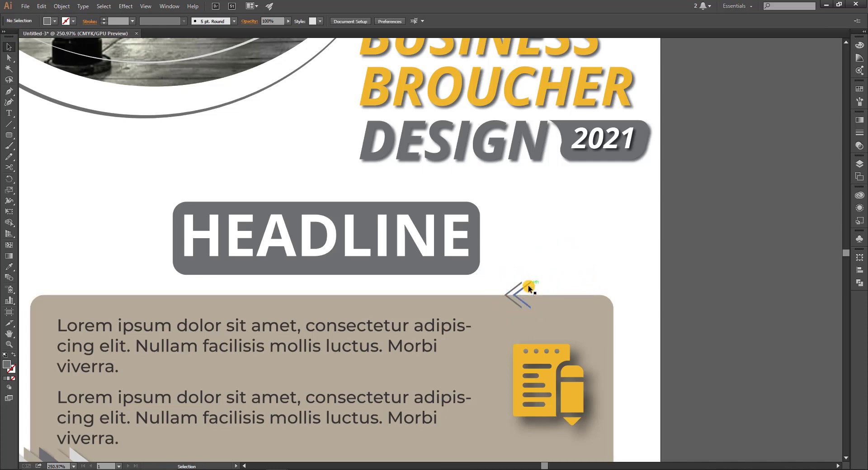
left_click(507, 295)
key("Delete")
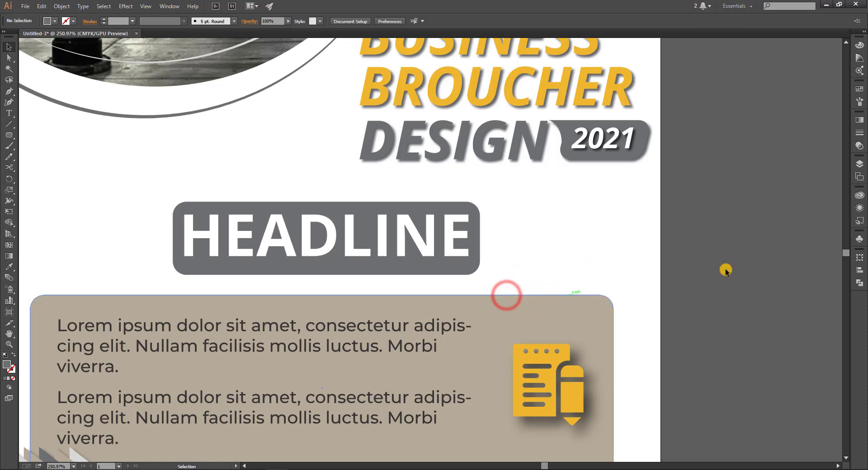
left_click(749, 263)
key("ctrl+0")
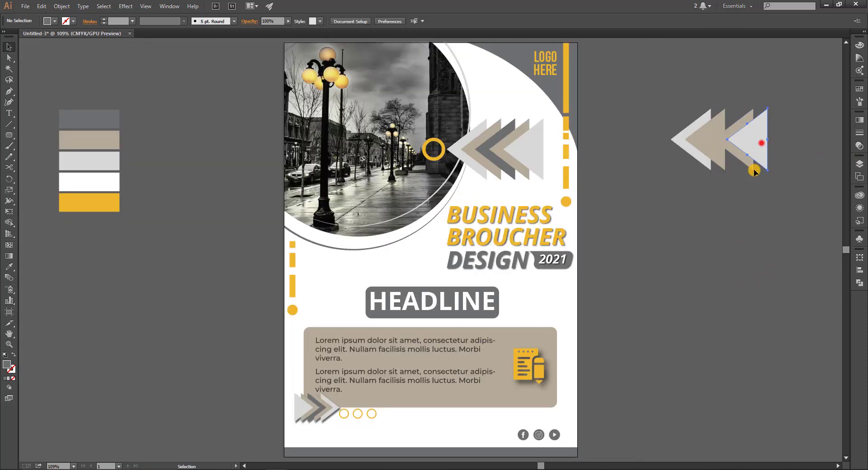
- Move the light gray triangle out of the off-page set, duplicate it slightly offset, and subtract the overlap with Shape Builder to form a thicker chevron
left_click_drag(755, 171, 674, 268)
left_click_drag(704, 283, 645, 231)
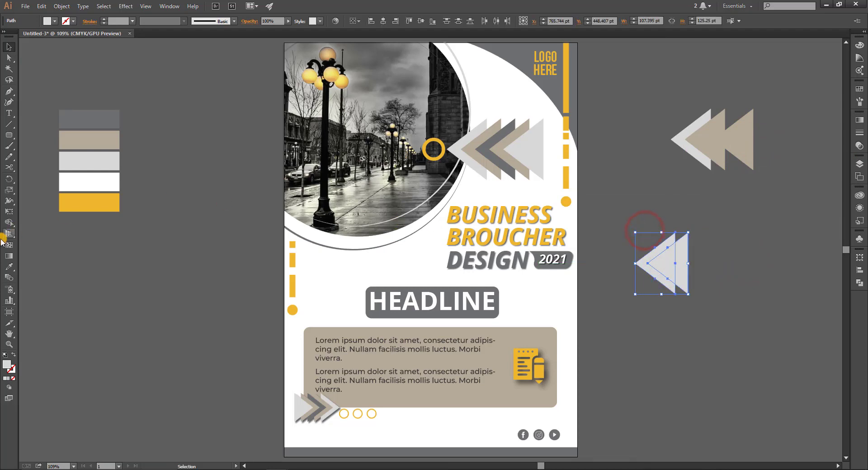
left_click_drag(666, 271, 711, 267)
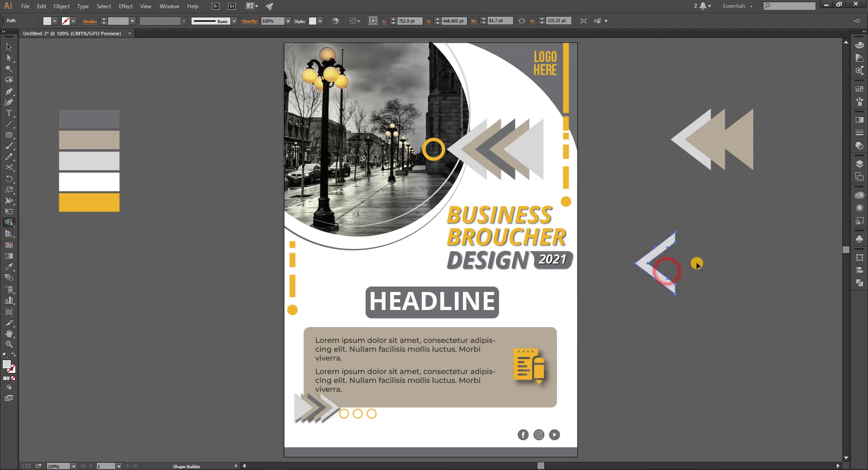
key("v")
left_click(697, 261)
- Recolor the new light gray chevron beside the page with the dark gray swatch
left_click(651, 280)
key("i")
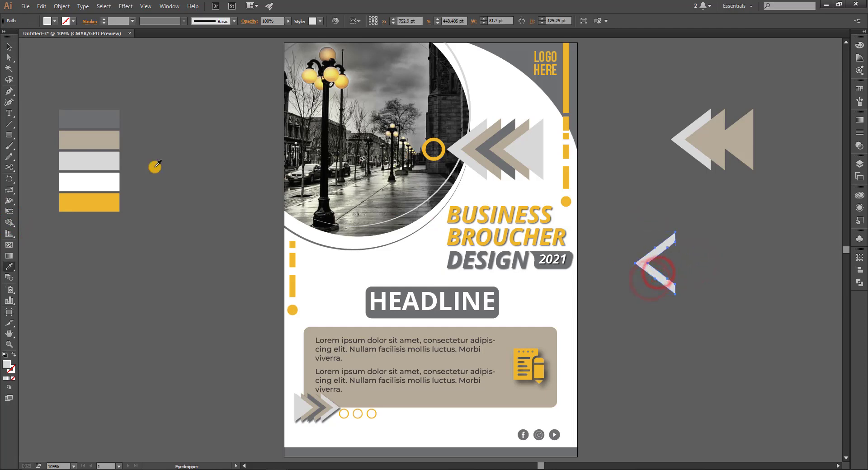
left_click(73, 116)
key("v")
left_click(687, 281)
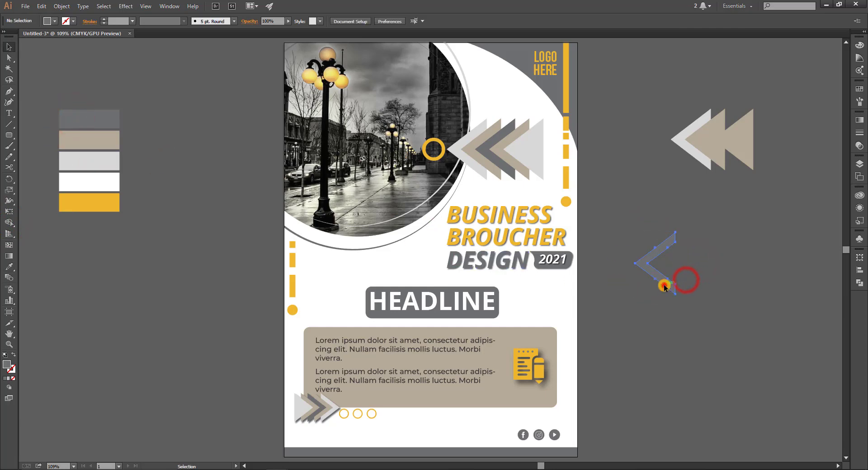
- Shrink the dark gray chevron, move it onto the beige text box's upper-right corner, and bring it to the front
left_click(665, 286)
left_click_drag(675, 295, 515, 335)
left_click(699, 260)
left_click(578, 304)
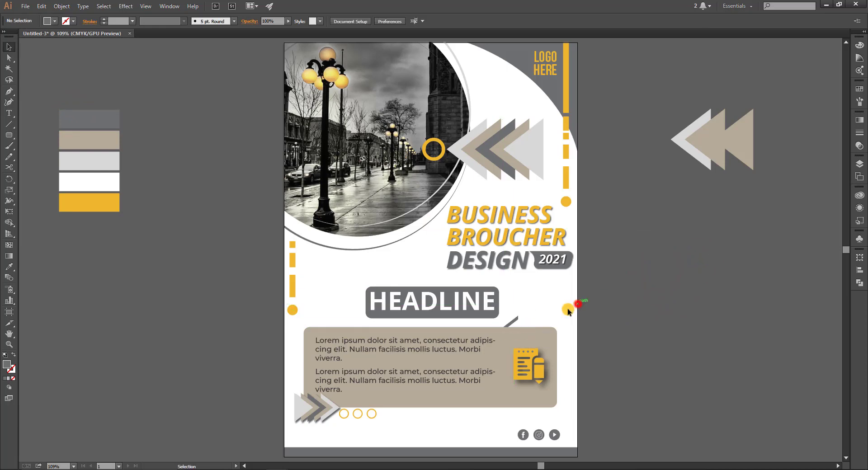
right_click(515, 321)
left_click(547, 446)
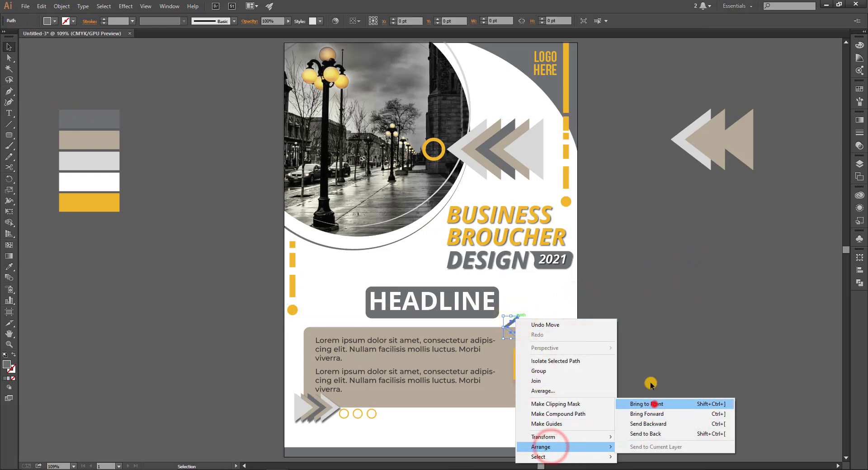
left_click(647, 404)
- Duplicate the small dark gray chevron to the right at even spacing into a row of three
left_click_drag(508, 325, 521, 324)
key("ctrl+d")
left_click(630, 301)
key("ctrl+0")
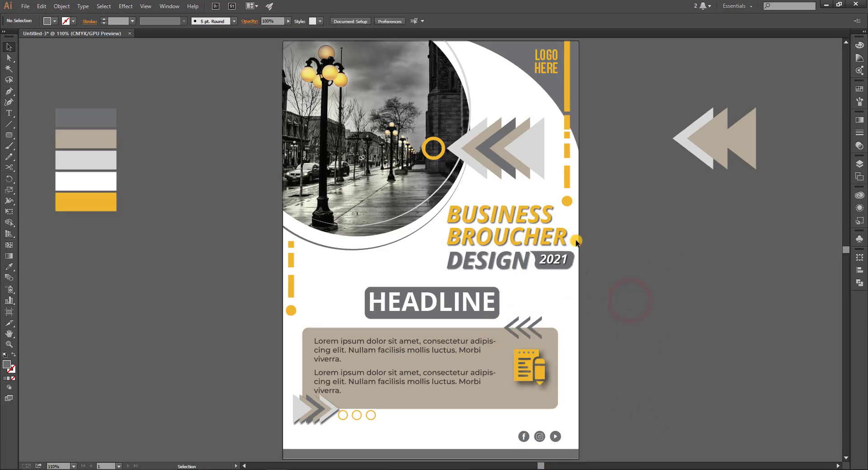
- Delete the leftover light gray and beige triangles beyond the page's right edge
left_click_drag(670, 105, 752, 174)
key("Delete")
scroll(638, 207, "down", 1)
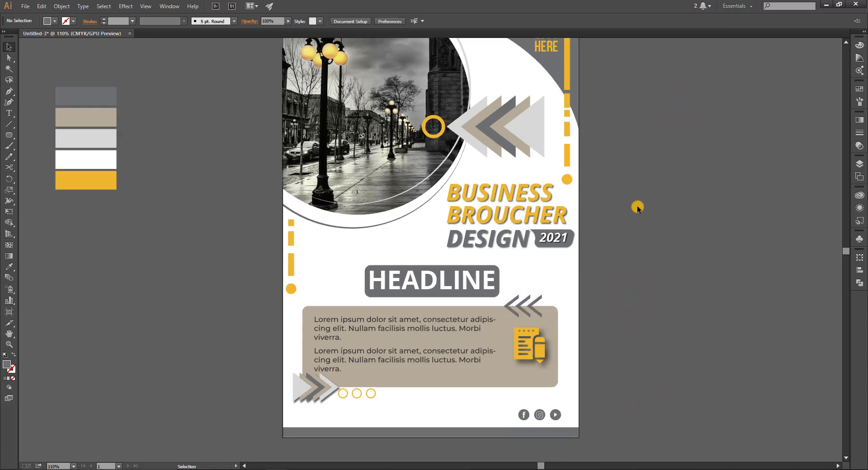
- Place a small copy of the lorem ipsum paragraph below the three yellow rings, level with the social media icons
left_click_drag(435, 323, 743, 312)
key("ctrl+z")
left_click(395, 324)
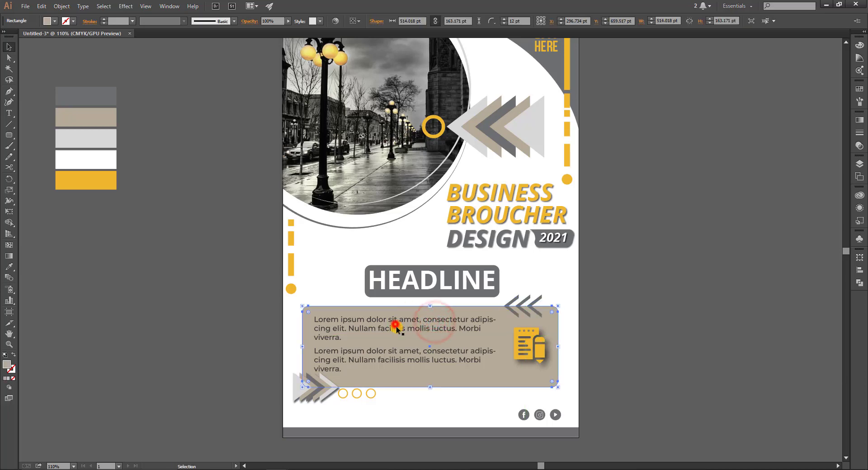
left_click_drag(413, 332, 393, 417)
left_click(739, 283)
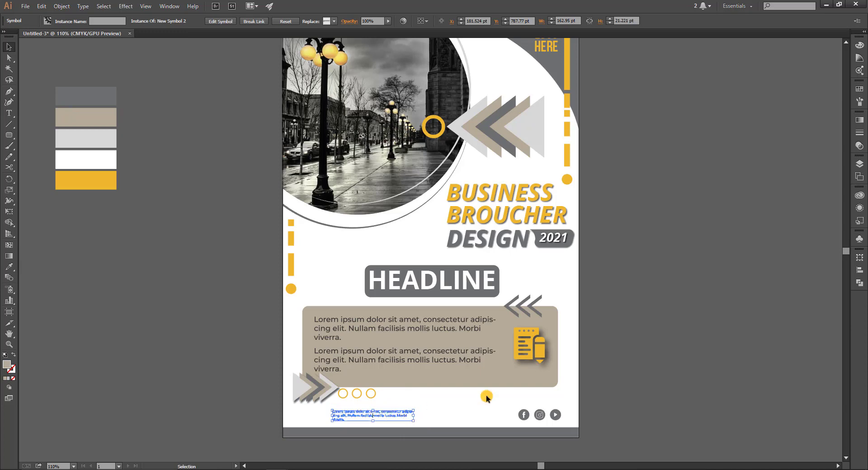
left_click(713, 348)
scroll(713, 347, "up", 1)
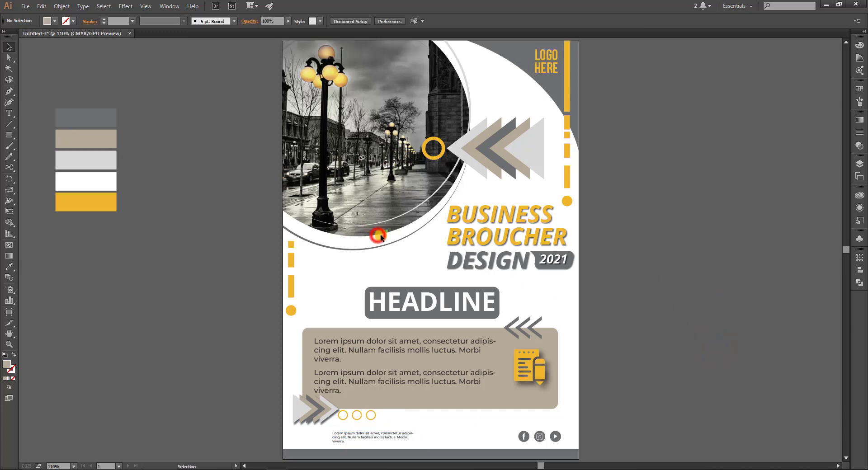
- Isolate the circular photo inside its clip group, add a drop shadow to it, and exit isolation
left_click(333, 229)
left_click(248, 229)
left_click(412, 226)
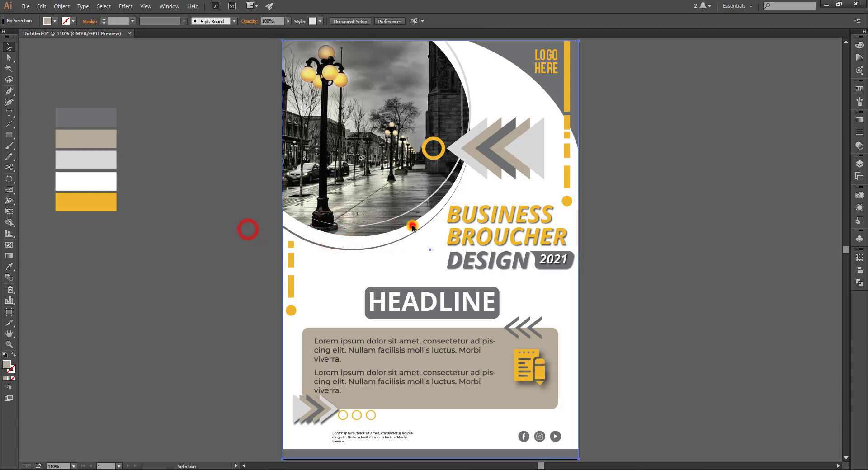
left_click(403, 228)
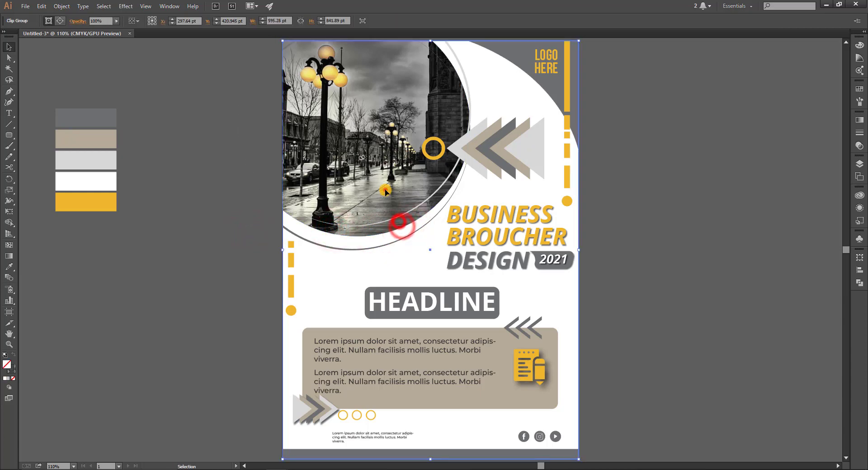
double_click(412, 211)
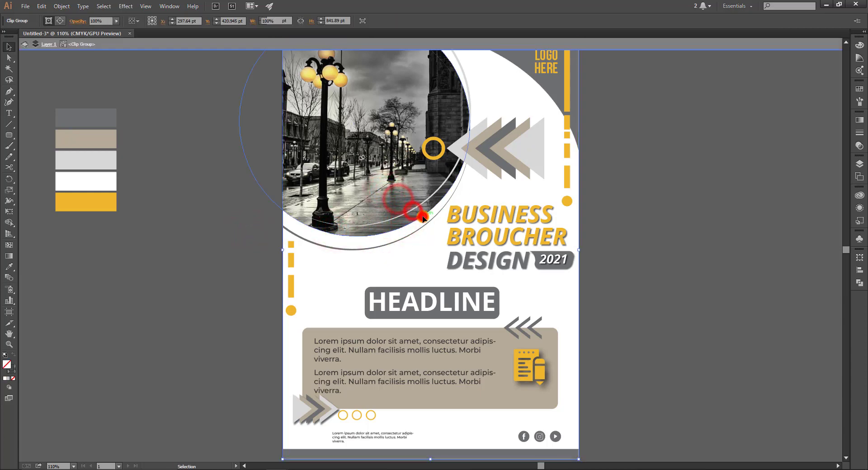
left_click(419, 216)
double_click(416, 218)
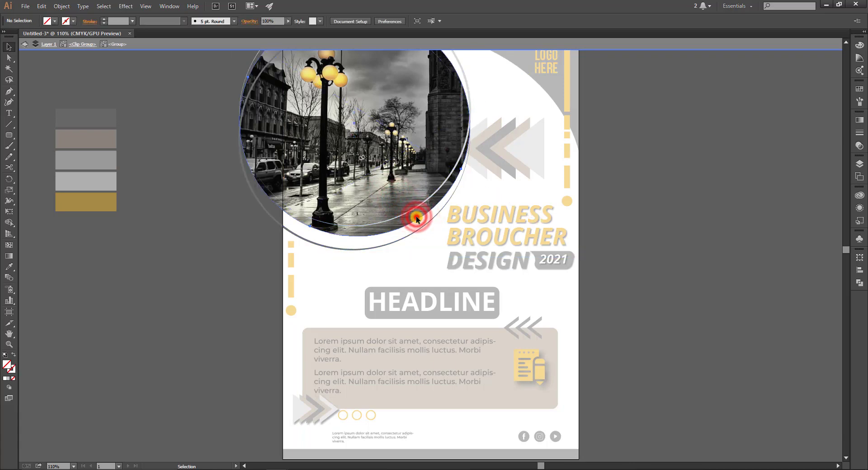
double_click(736, 217)
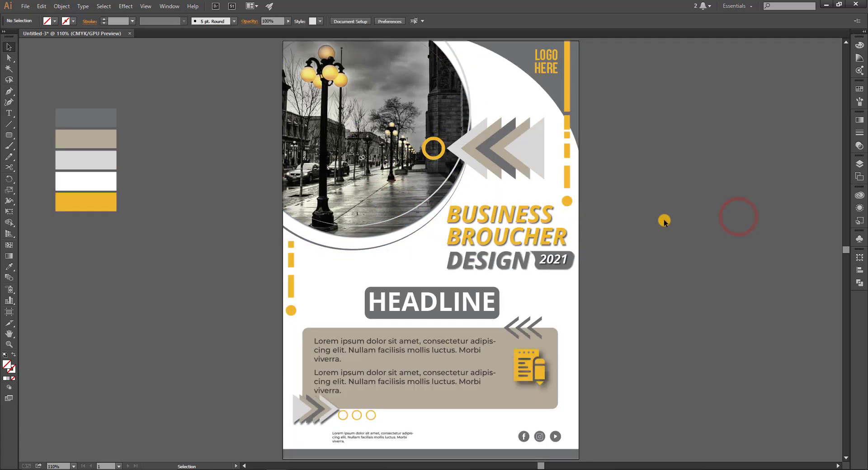
- Try adding a drop shadow to the rings around the circular photo, and undo it
left_click(397, 244)
double_click(398, 244)
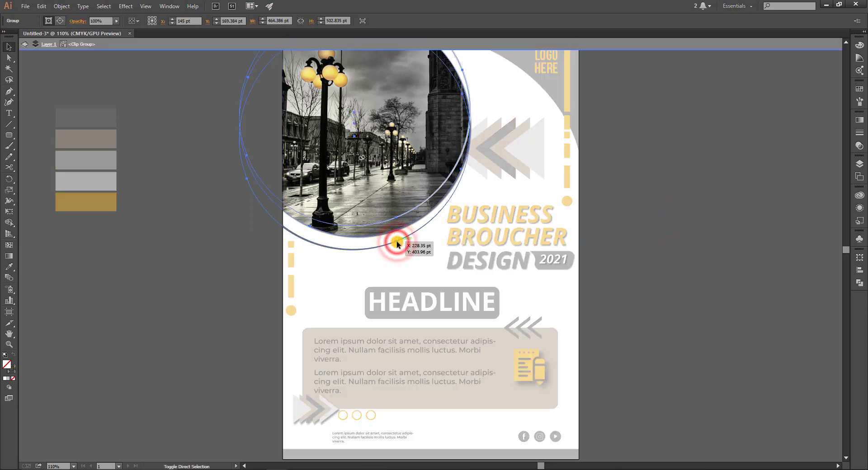
left_click(664, 215)
double_click(664, 215)
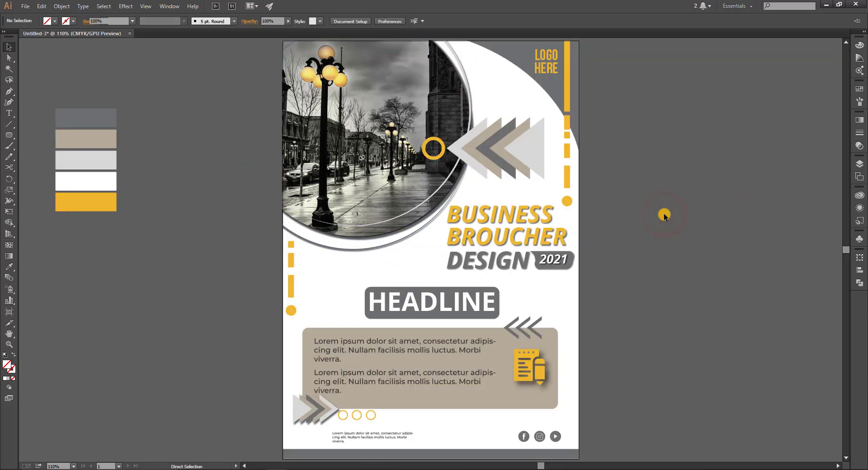
key("ctrl+z")
left_click(664, 216)
double_click(664, 215)
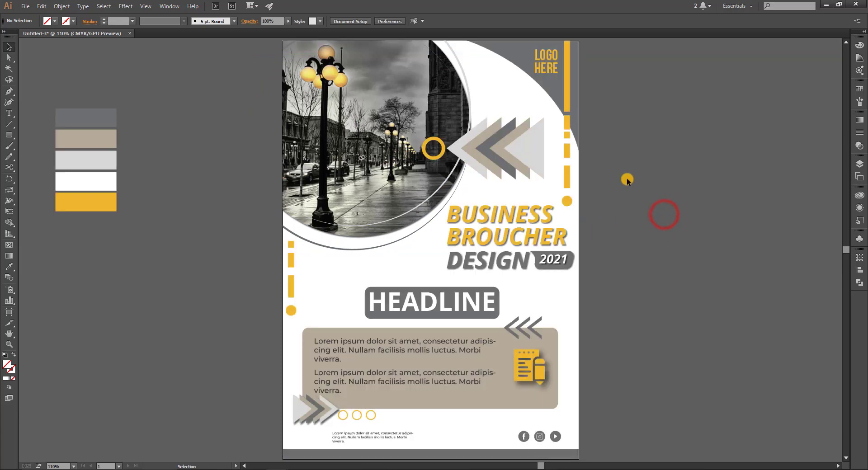
left_click(663, 136)
left_click(540, 141)
left_click(625, 141)
left_click(317, 262)
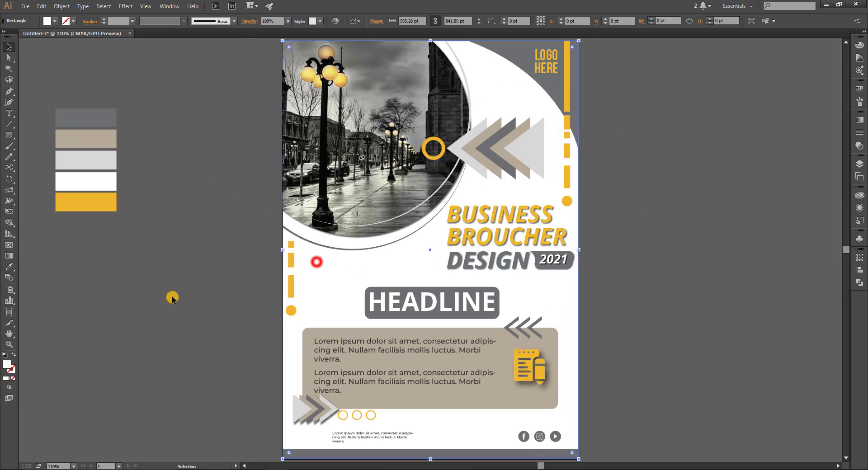
key("ctrl+shift+a")
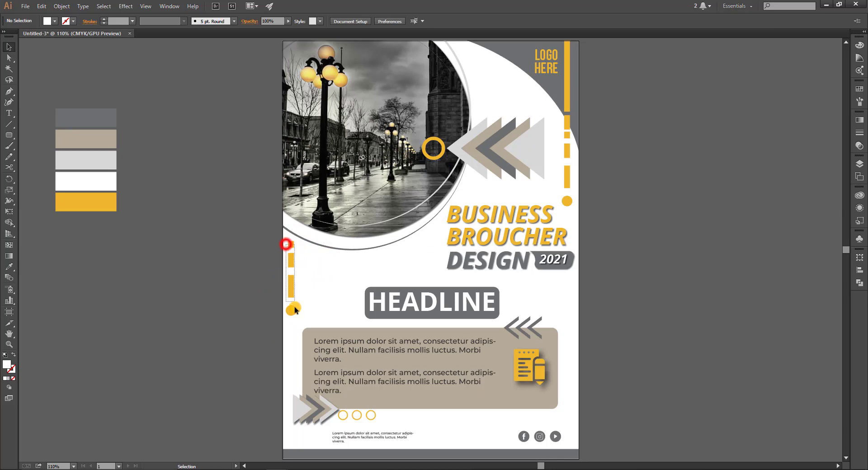
- Try to recolor the yellow bars and dot near the page's left edge with the text box's beige, and undo it
left_click_drag(295, 310, 295, 310)
key("i")
left_click(453, 398)
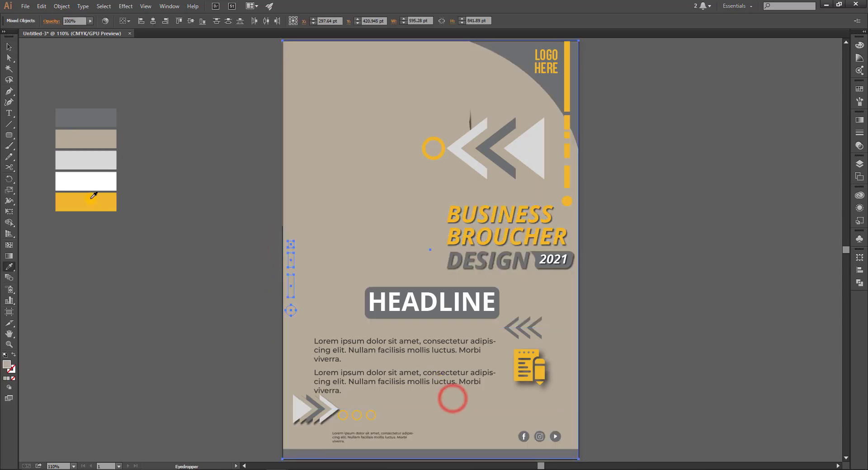
key("ctrl+z")
left_click(10, 47)
left_click(125, 114)
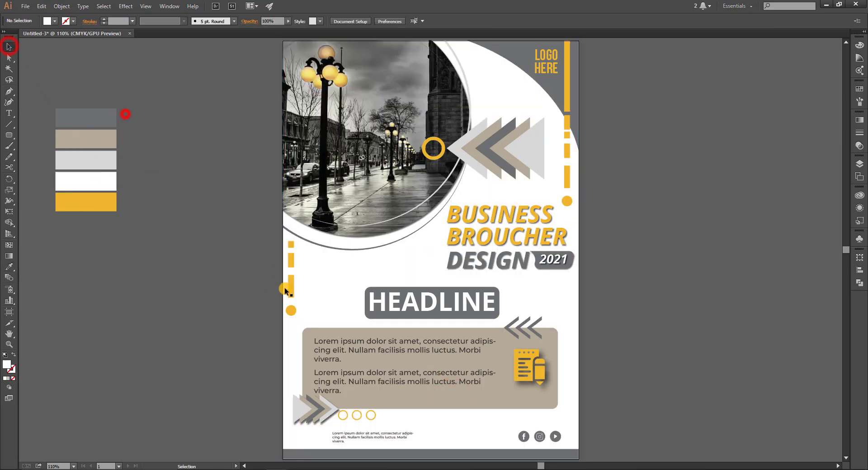
- Recolor the three yellow bars and the dot near the page's left edge with the beige from the color palette swatches
left_click(292, 285)
left_click(291, 261, "shift")
left_click(291, 244, "shift")
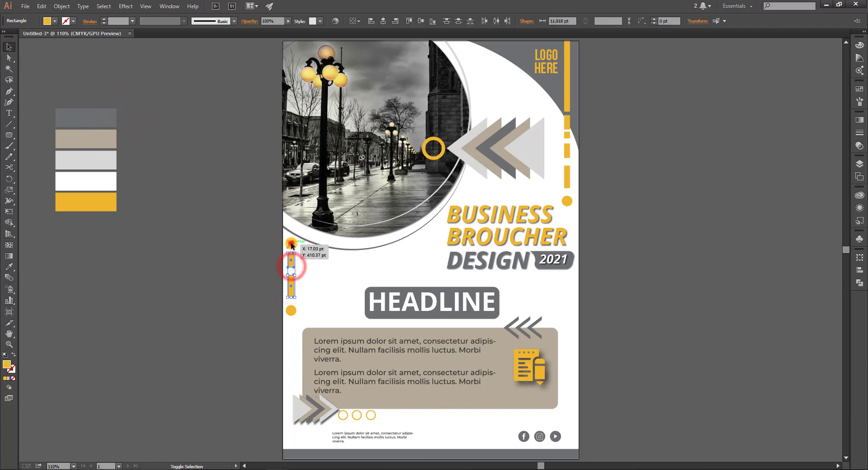
left_click(291, 310, "shift")
key("i")
left_click(93, 143)
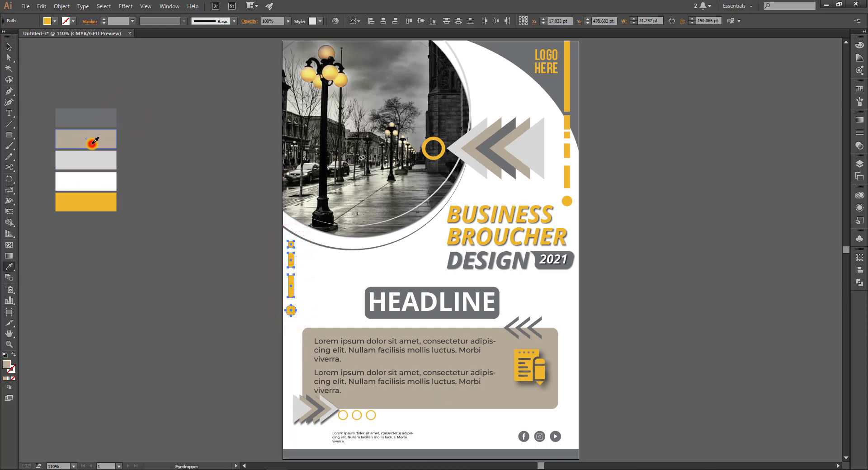
left_click(10, 47)
left_click(182, 117)
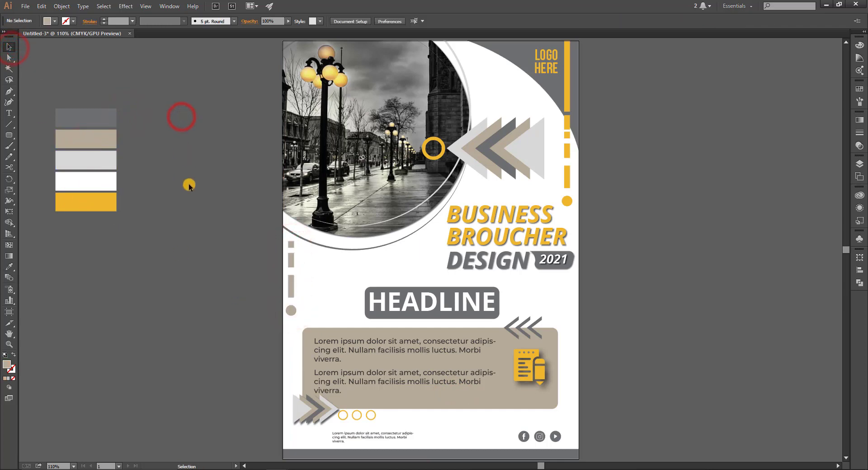
- Ungroup the headline banner and scale the HEADLINE text down slightly so it sits centered with more margin inside the gray rectangle
left_click(487, 305)
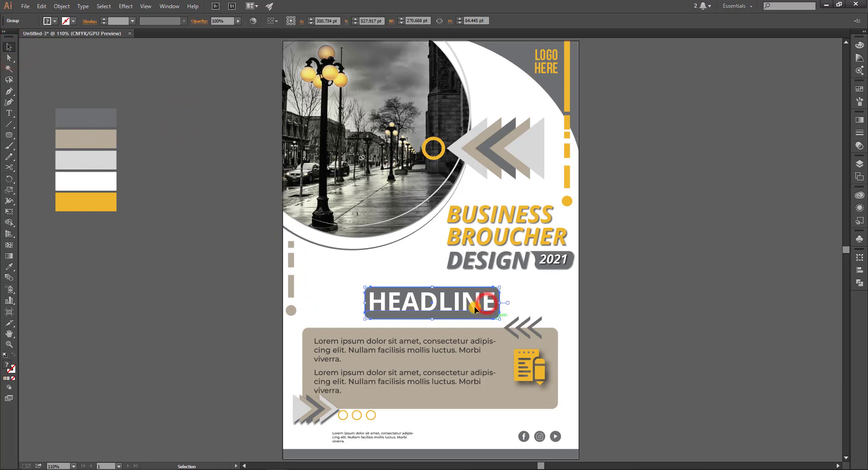
scroll(488, 305, "up", 4)
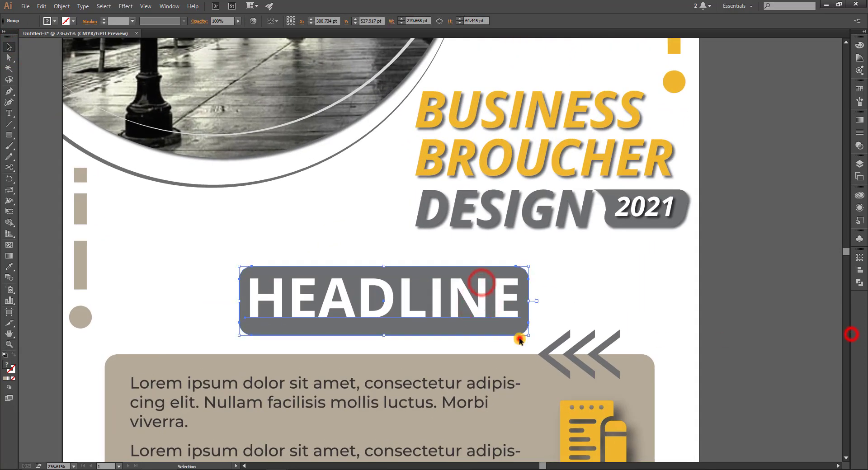
right_click(519, 341)
left_click(522, 358)
left_click(529, 303)
left_click(505, 308)
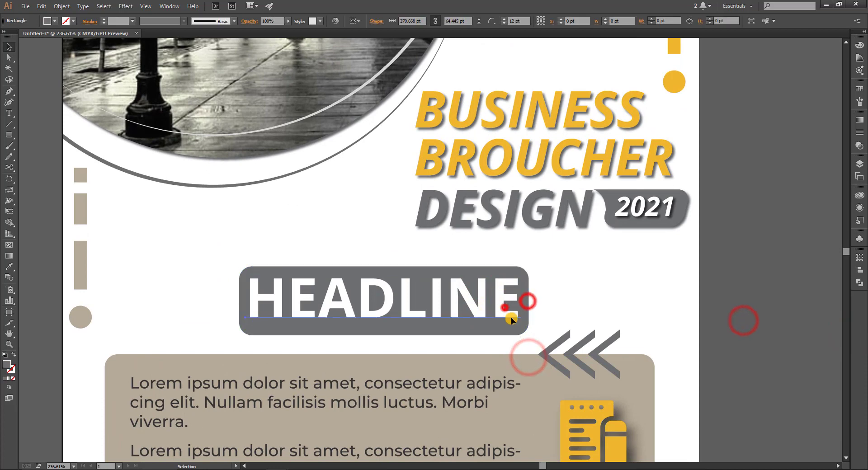
left_click(508, 301)
left_click_drag(516, 336, 515, 335)
left_click(691, 308)
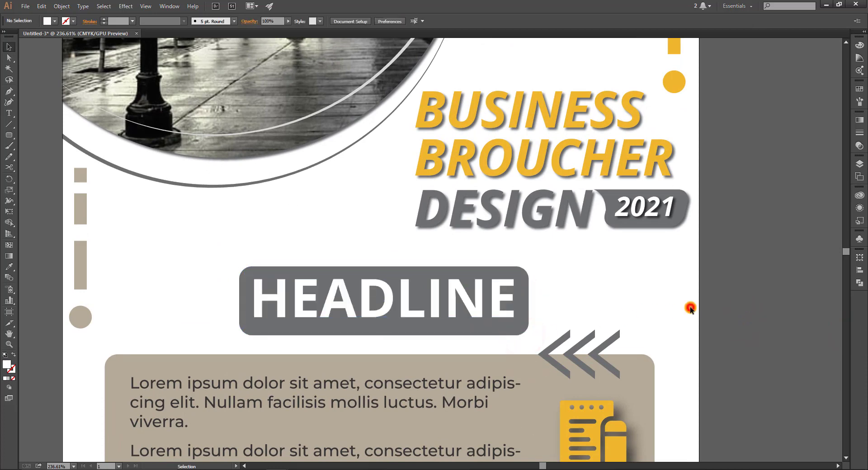
left_click(752, 293)
key("ctrl+0")
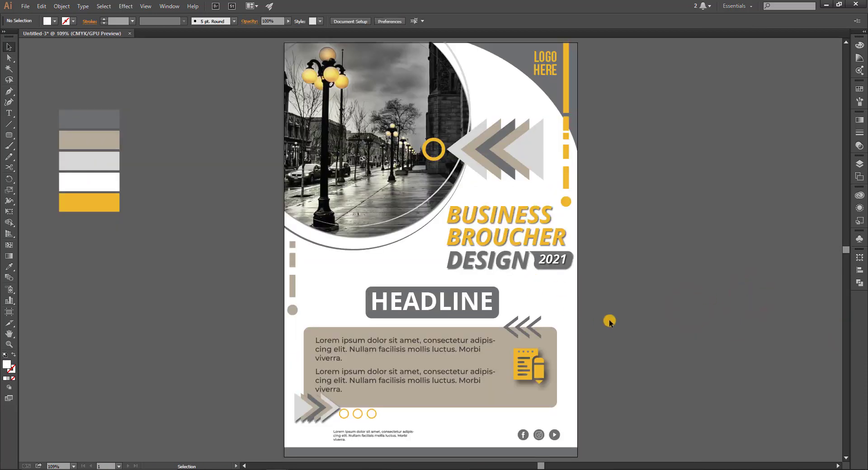